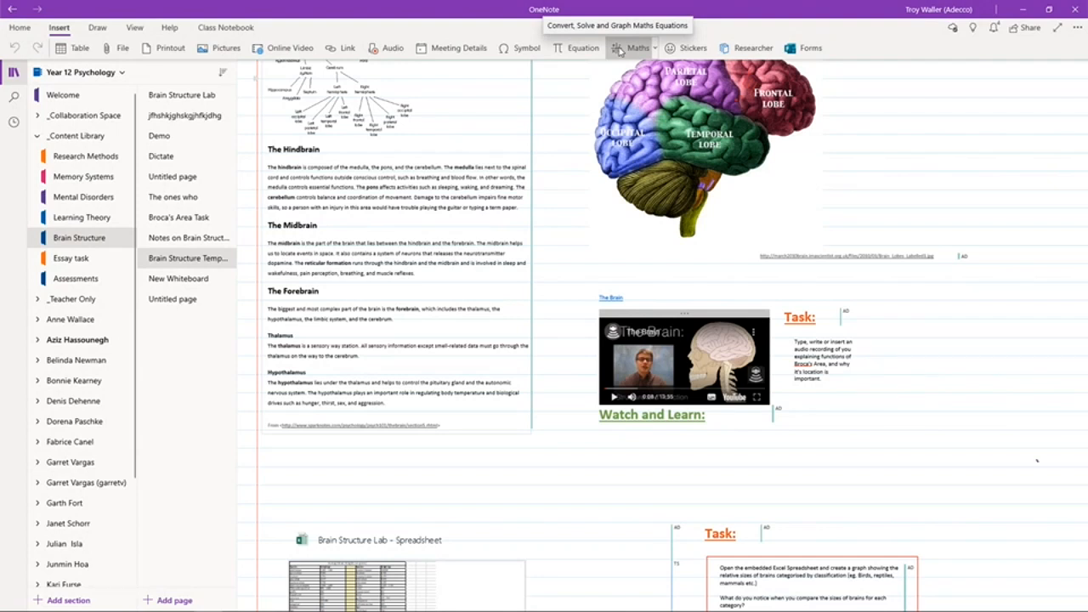
# Open Researcher beside the Brain Structure Template page, leaving the Stickers pane closed
pyautogui.click(681, 51)
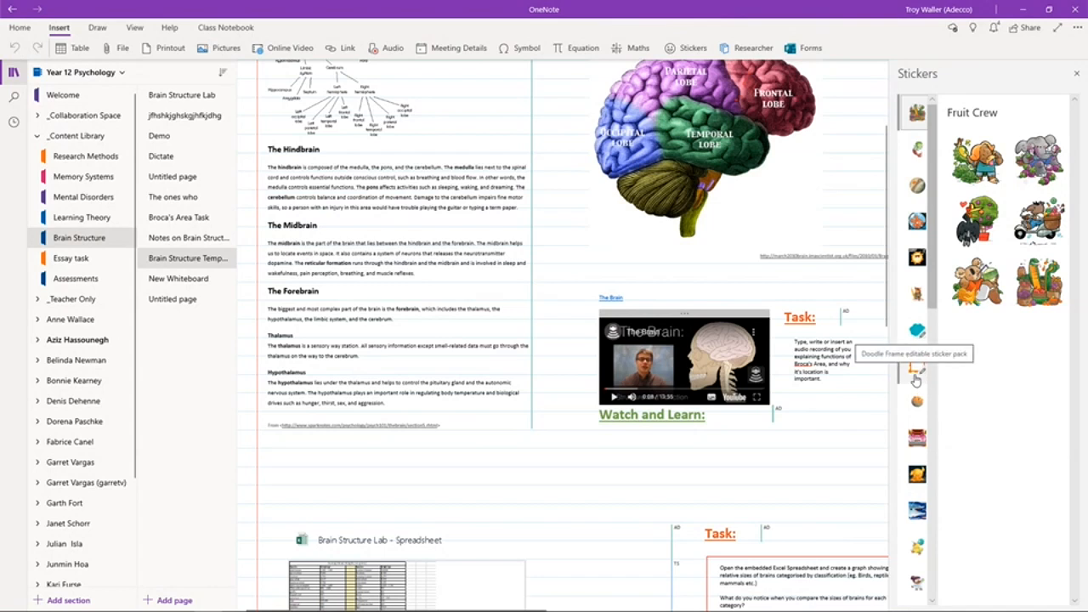
pyautogui.click(739, 48)
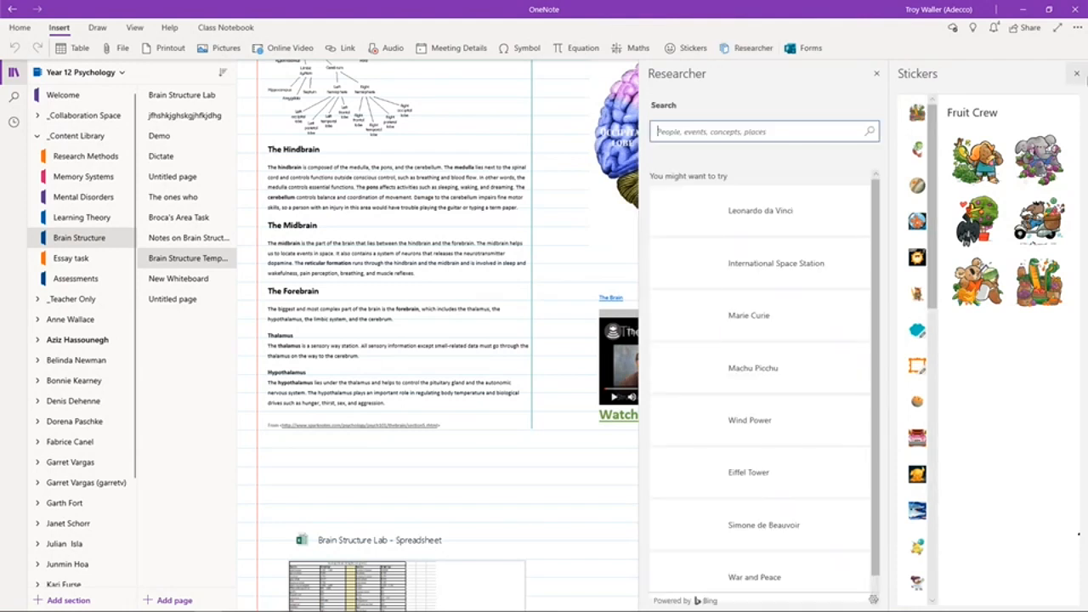
pyautogui.click(1076, 74)
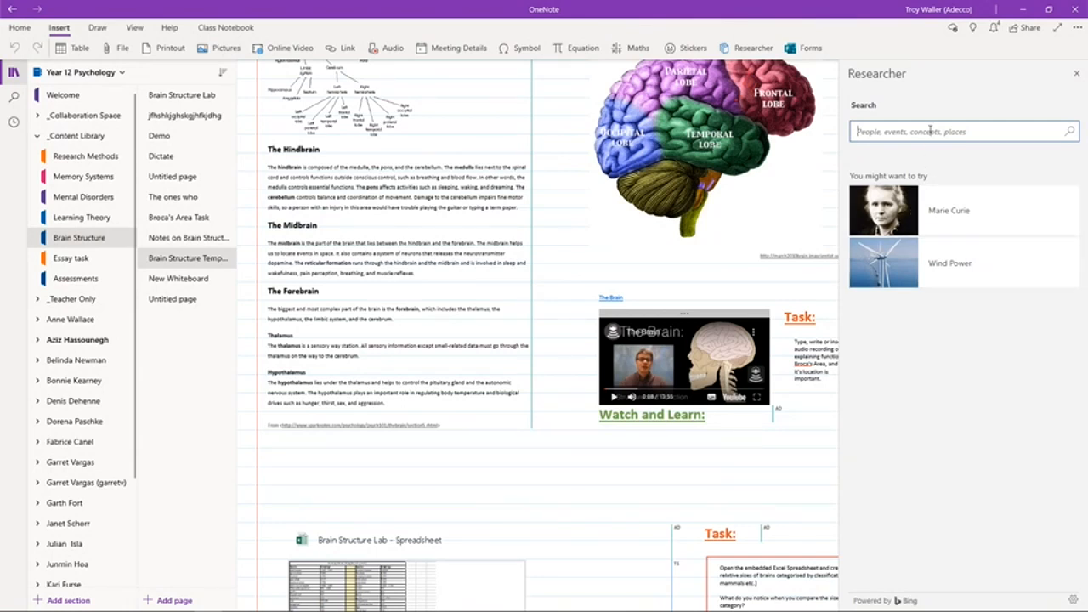
# Search Researcher for 'remote learning' and insert the first article's citation onto a new page
pyautogui.write('remote learning')
pyautogui.press('Return')
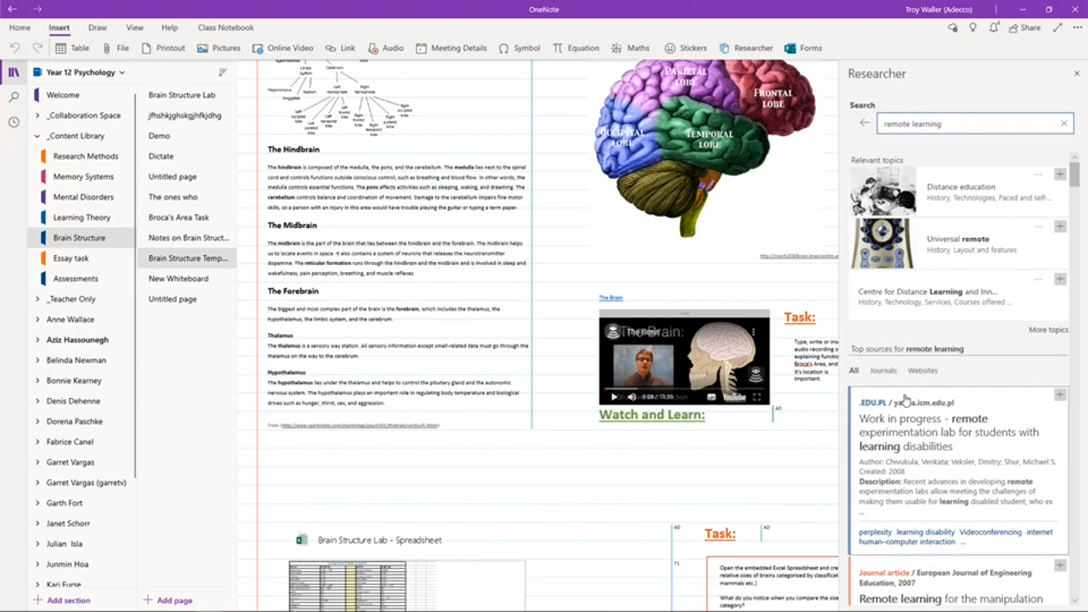
pyautogui.click(176, 600)
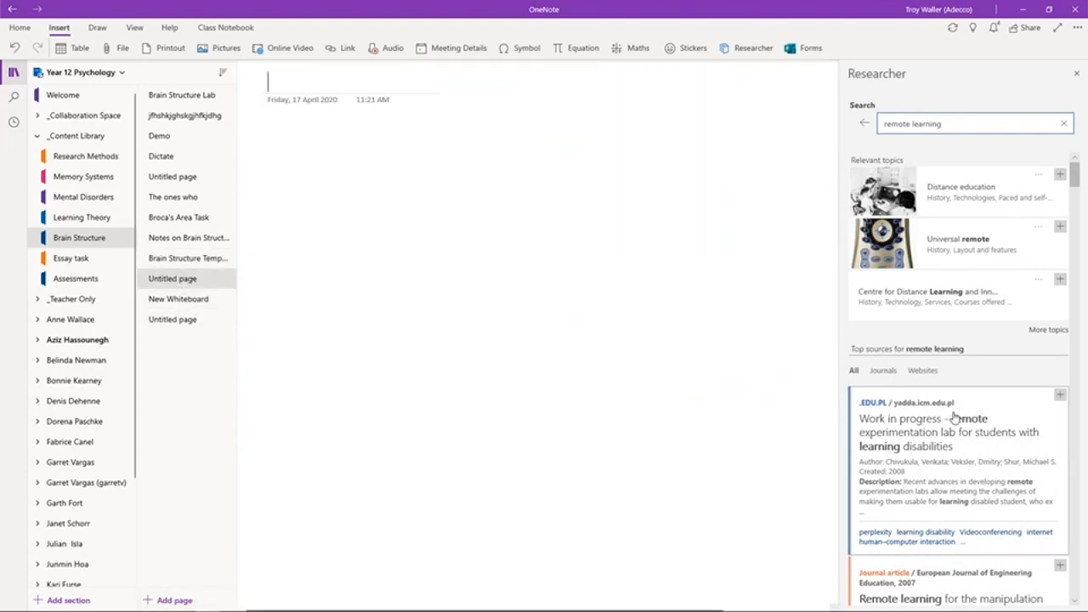
pyautogui.click(888, 425)
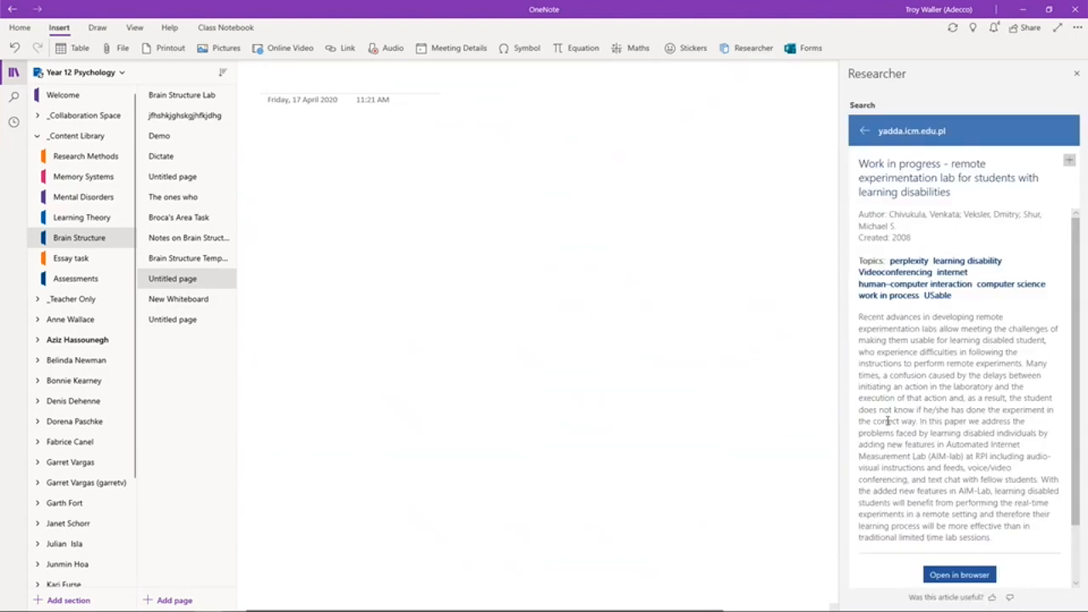
pyautogui.click(1069, 162)
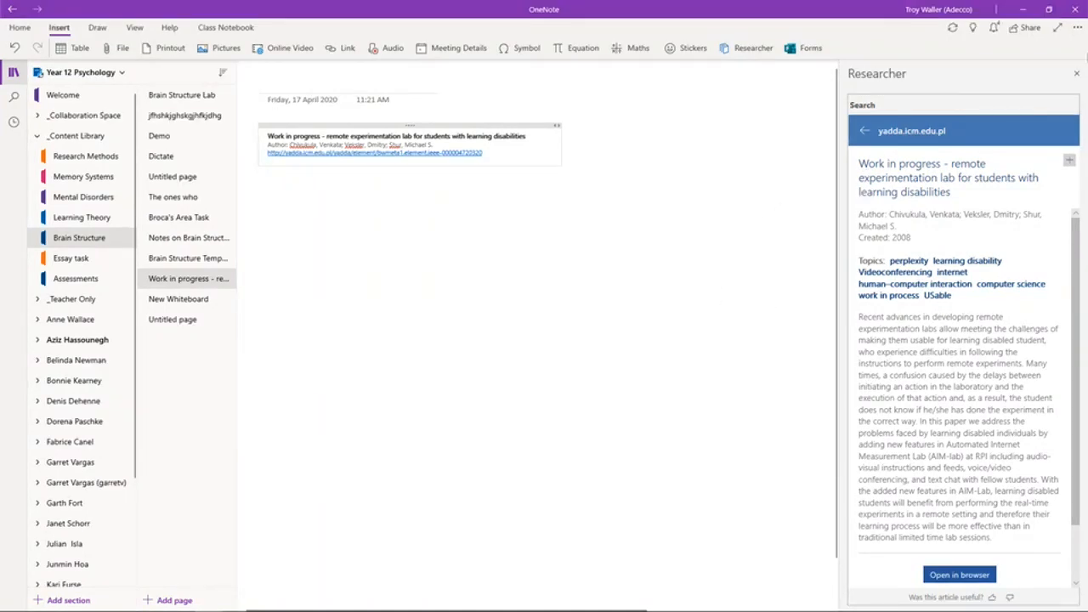
pyautogui.click(1076, 73)
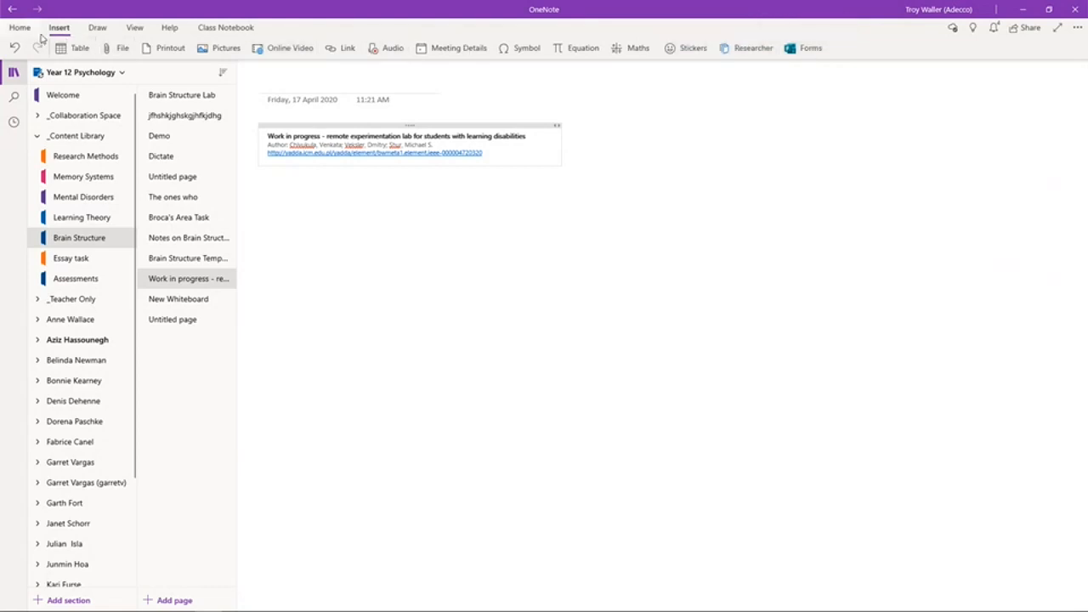
# Switch the ribbon to the Draw inking tools
pyautogui.click(96, 30)
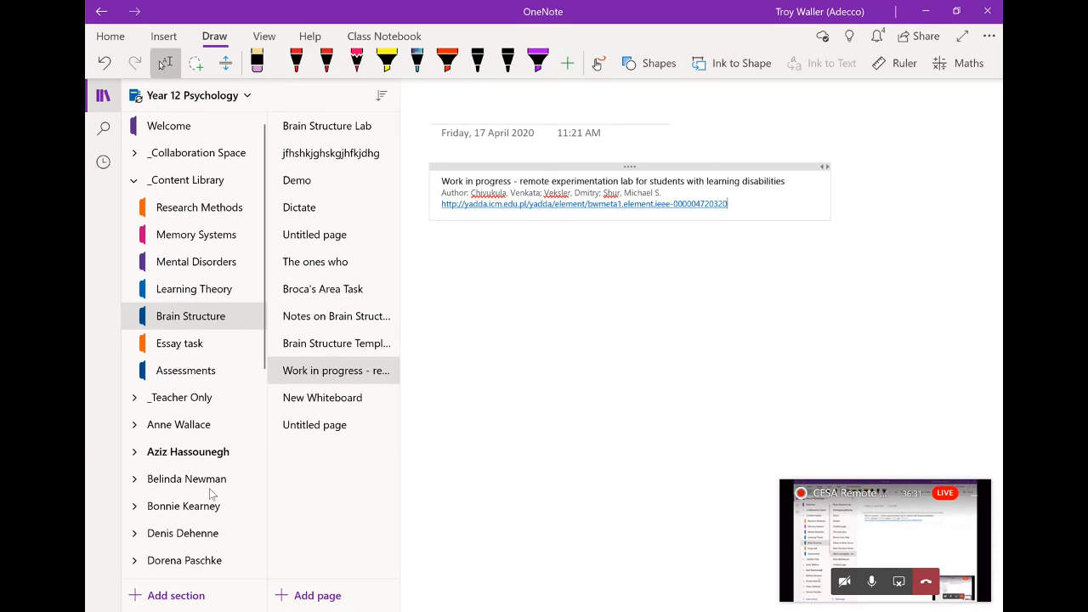
# Handwrite the name in red ink below the citation and circle it with a red oval
pyautogui.click(296, 61)
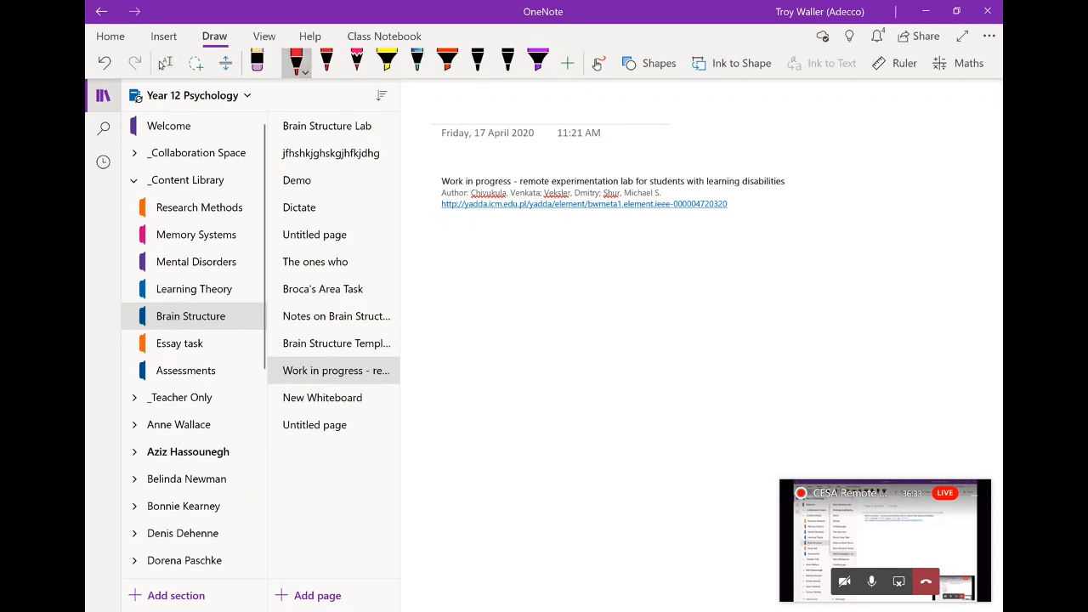
pyautogui.moveTo(519, 291)
pyautogui.mouseDown()
pyautogui.moveTo(484, 321)
pyautogui.moveTo(505, 356)
pyautogui.moveTo(529, 321)
pyautogui.moveTo(541, 327)
pyautogui.mouseUp()
pyautogui.moveTo(550, 318)
pyautogui.mouseDown()
pyautogui.moveTo(567, 318)
pyautogui.moveTo(546, 374)
pyautogui.mouseUp()
pyautogui.moveTo(595, 294); pyautogui.dragTo(627, 285)
pyautogui.moveTo(655, 322); pyautogui.dragTo(665, 335)
pyautogui.moveTo(673, 284); pyautogui.dragTo(673, 332)
pyautogui.moveTo(689, 278); pyautogui.dragTo(694, 331)
pyautogui.moveTo(701, 322)
pyautogui.mouseDown()
pyautogui.moveTo(719, 330)
pyautogui.moveTo(744, 298)
pyautogui.mouseUp()
pyautogui.moveTo(723, 232)
pyautogui.mouseDown()
pyautogui.moveTo(646, 438)
pyautogui.moveTo(631, 238)
pyautogui.mouseUp()
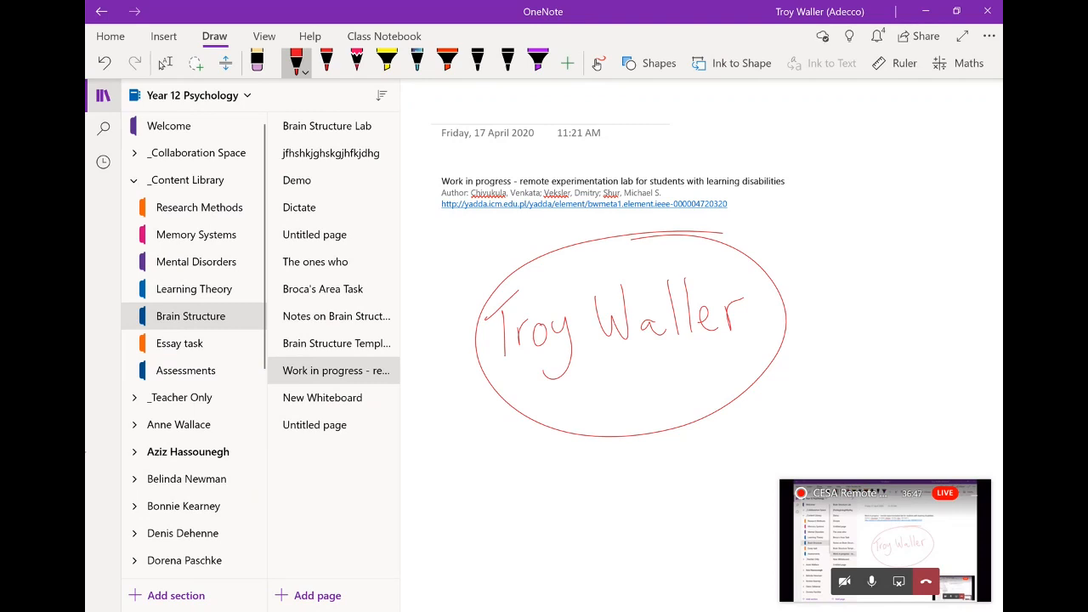
pyautogui.click(165, 64)
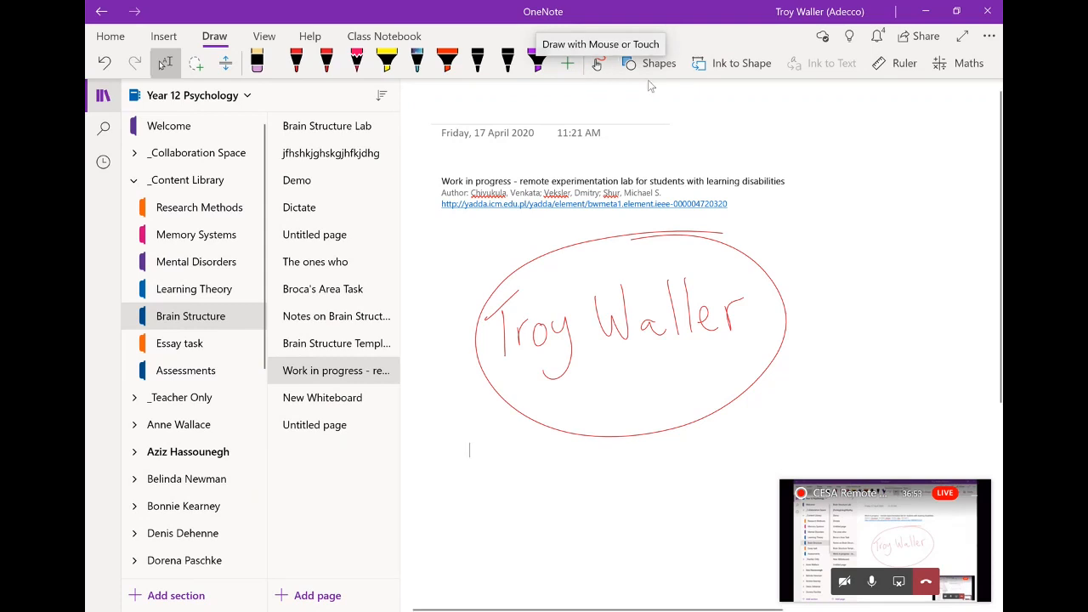
# Insert a rectangle shape at the right side of the page
pyautogui.click(668, 67)
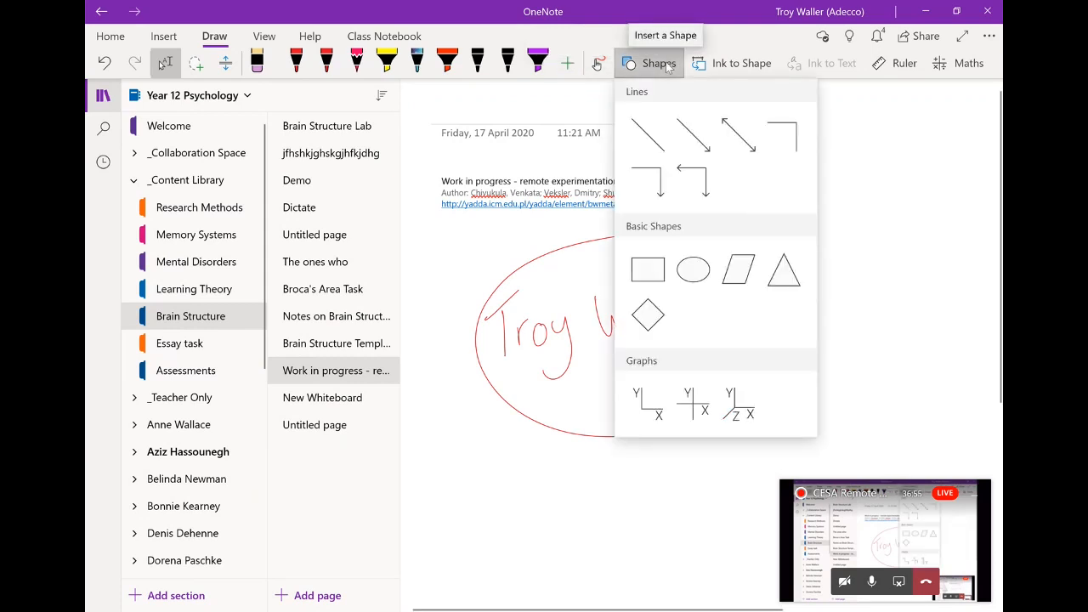
pyautogui.click(647, 269)
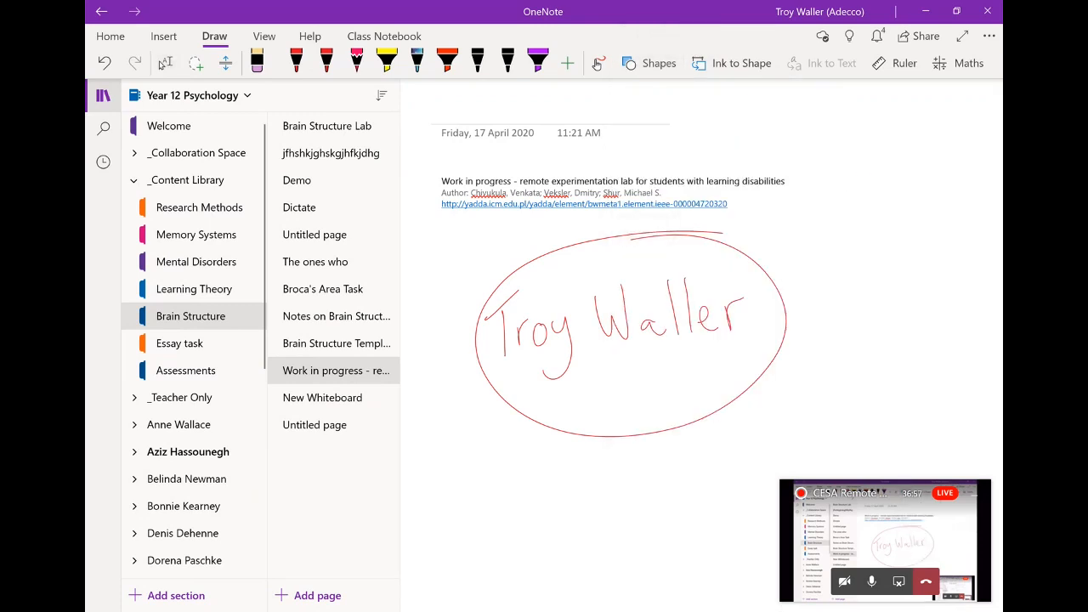
pyautogui.moveTo(859, 174); pyautogui.dragTo(980, 374)
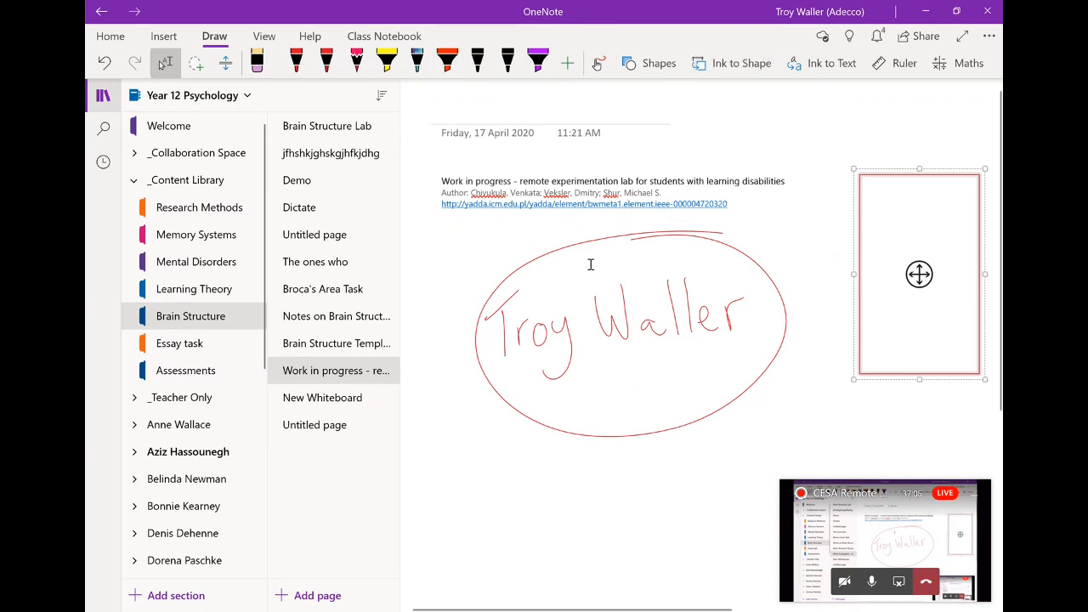
# Hand-draw a red triangle and a square below the oval
pyautogui.click(296, 62)
pyautogui.moveTo(509, 476)
pyautogui.mouseDown()
pyautogui.moveTo(451, 555)
pyautogui.moveTo(510, 478)
pyautogui.mouseUp()
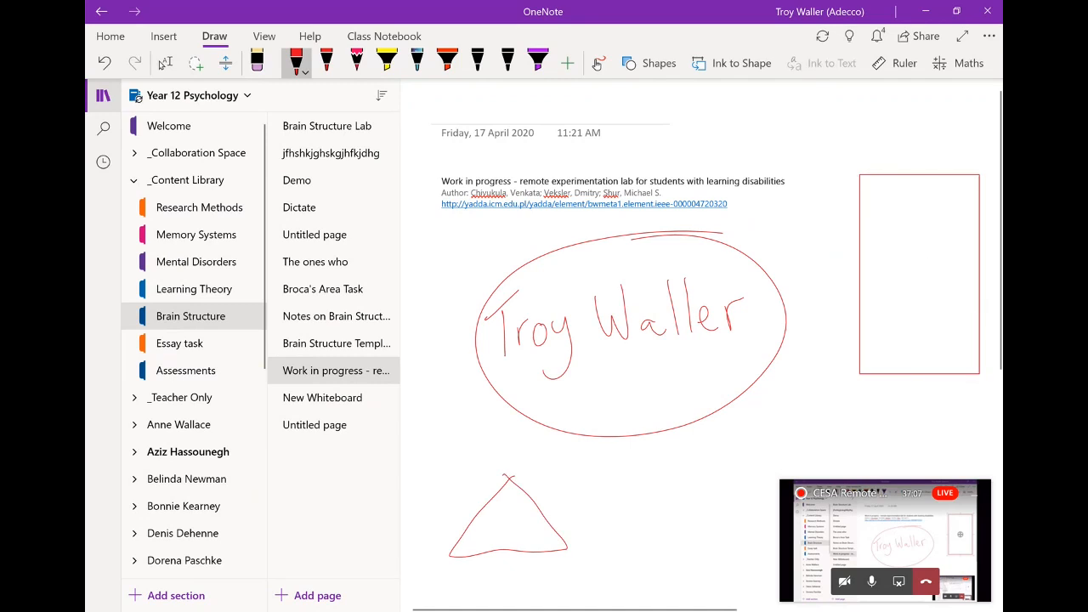
pyautogui.moveTo(578, 466)
pyautogui.mouseDown()
pyautogui.moveTo(641, 552)
pyautogui.moveTo(595, 464)
pyautogui.moveTo(567, 467)
pyautogui.mouseUp()
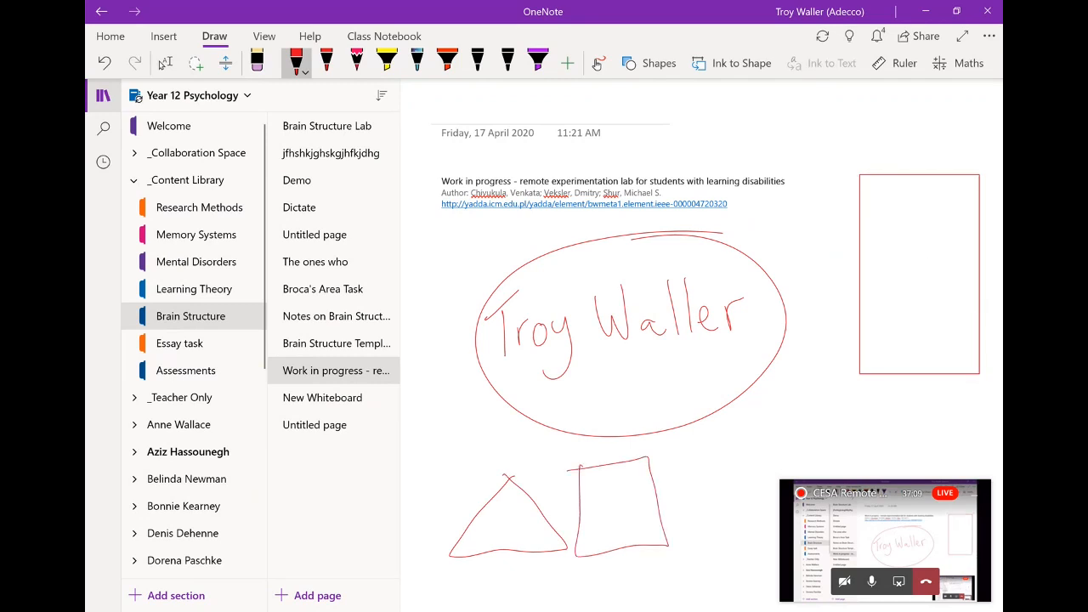
pyautogui.click(165, 63)
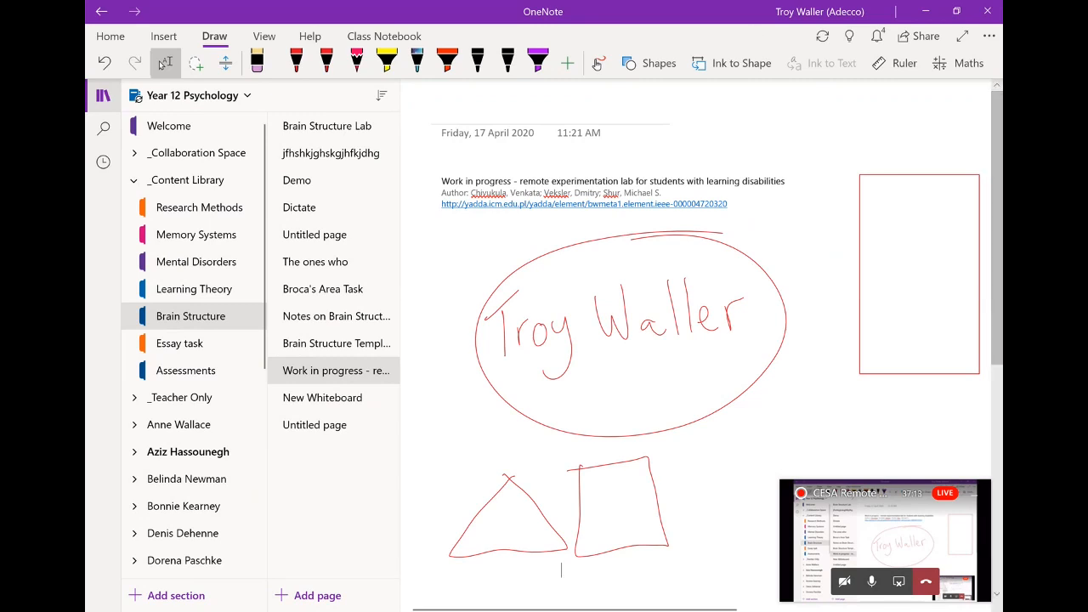
# Turn on Ink to Shape and draw a clean red triangle, ellipse, square and rectangle
pyautogui.click(738, 65)
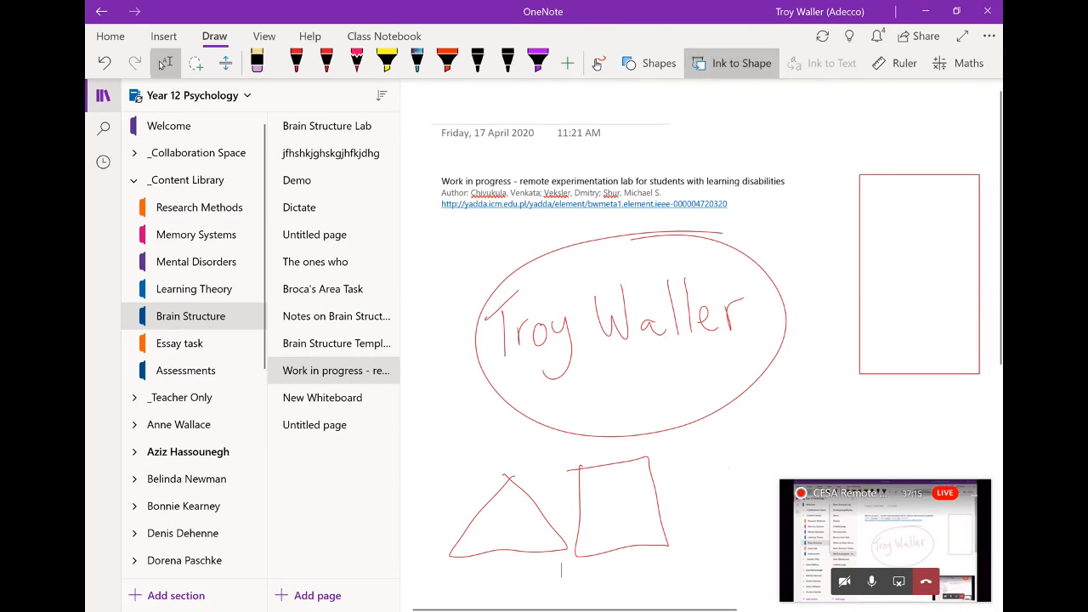
pyautogui.scroll(-5, 697, 340)
pyautogui.click(297, 63)
pyautogui.moveTo(554, 373)
pyautogui.mouseDown()
pyautogui.moveTo(483, 471)
pyautogui.moveTo(583, 403)
pyautogui.moveTo(552, 373)
pyautogui.mouseUp()
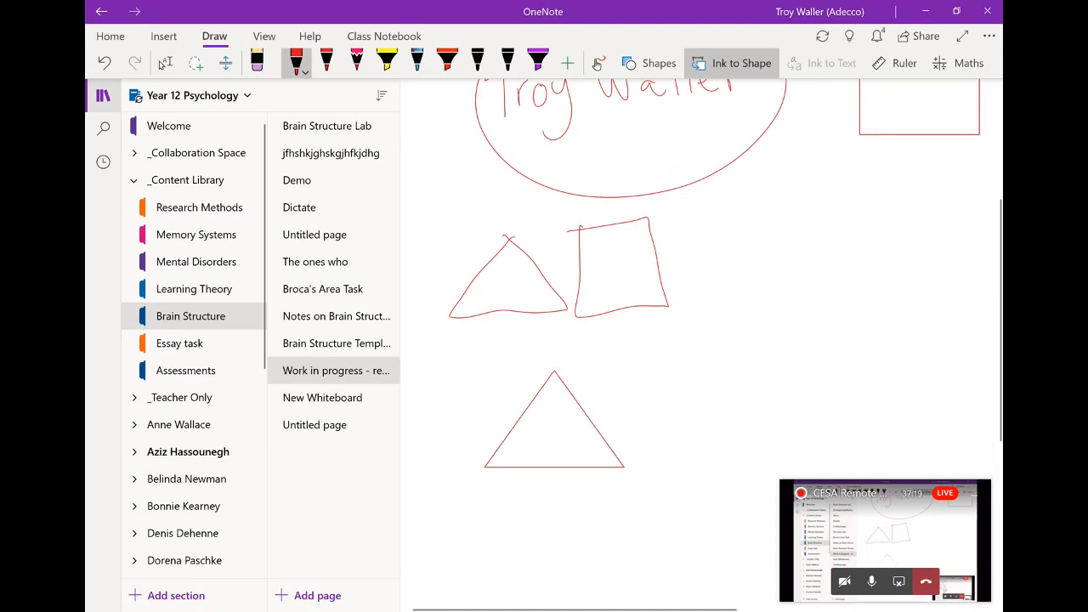
pyautogui.moveTo(721, 374)
pyautogui.mouseDown()
pyautogui.moveTo(710, 466)
pyautogui.moveTo(721, 374)
pyautogui.mouseUp()
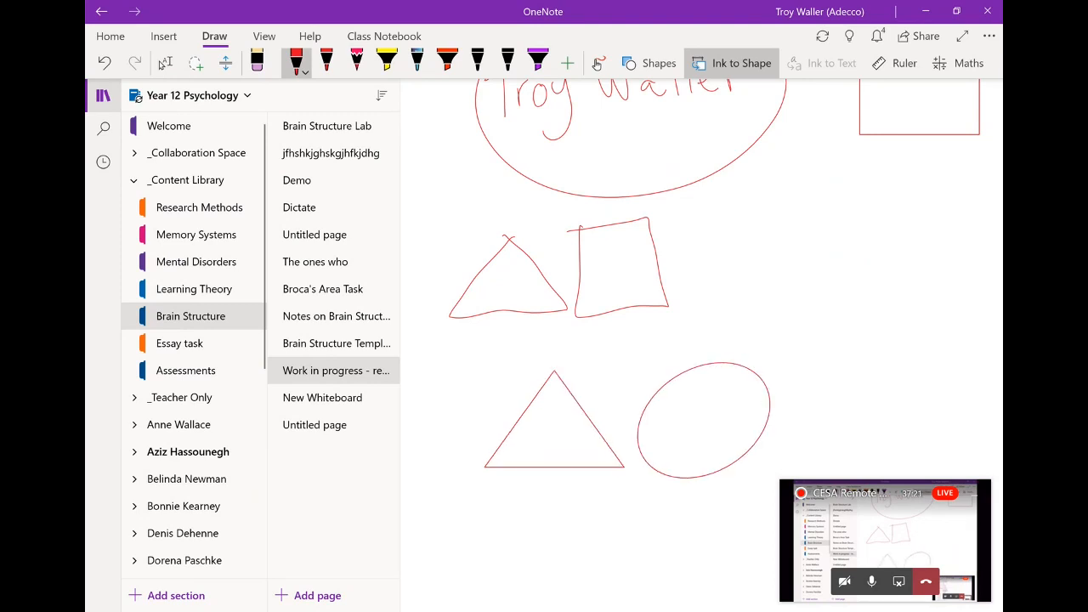
pyautogui.moveTo(776, 256)
pyautogui.mouseDown()
pyautogui.moveTo(768, 316)
pyautogui.moveTo(861, 299)
pyautogui.moveTo(778, 256)
pyautogui.mouseUp()
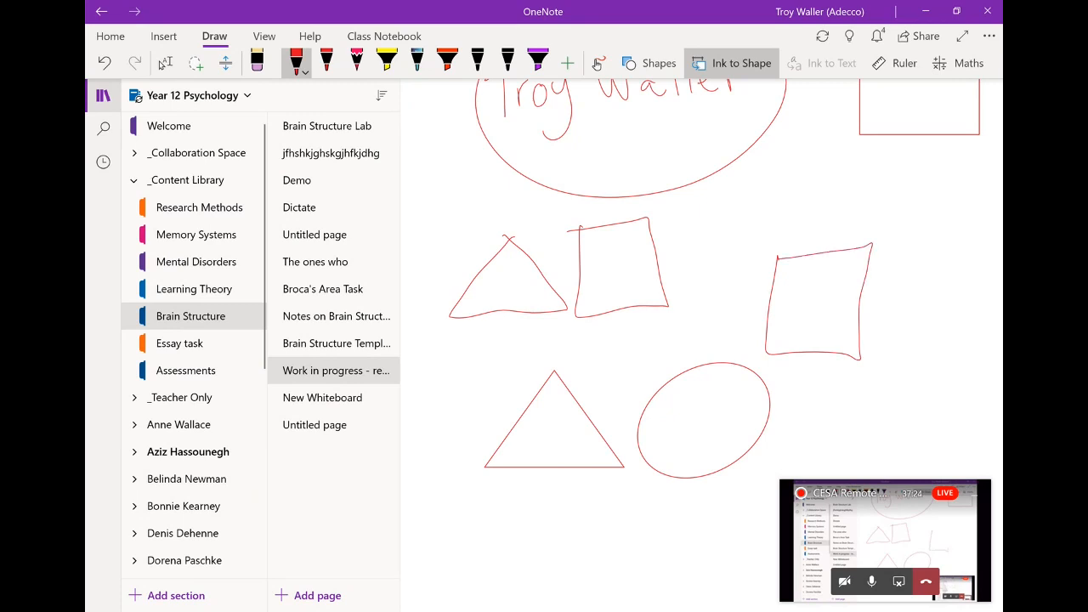
pyautogui.moveTo(906, 241)
pyautogui.mouseDown()
pyautogui.moveTo(942, 350)
pyautogui.moveTo(979, 248)
pyautogui.moveTo(908, 242)
pyautogui.mouseUp()
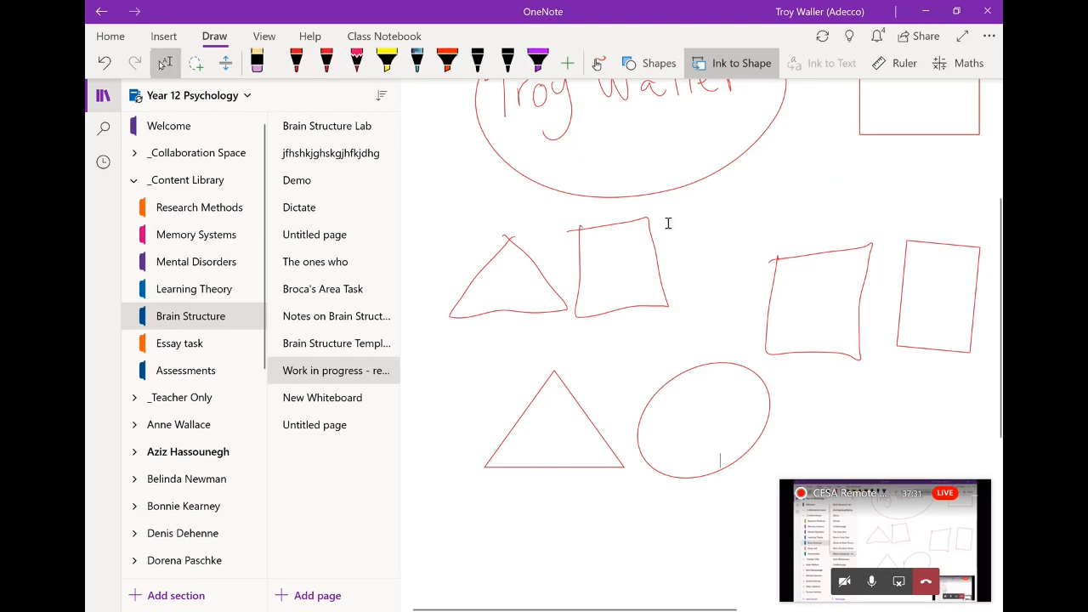
pyautogui.scroll(-3, 668, 224)
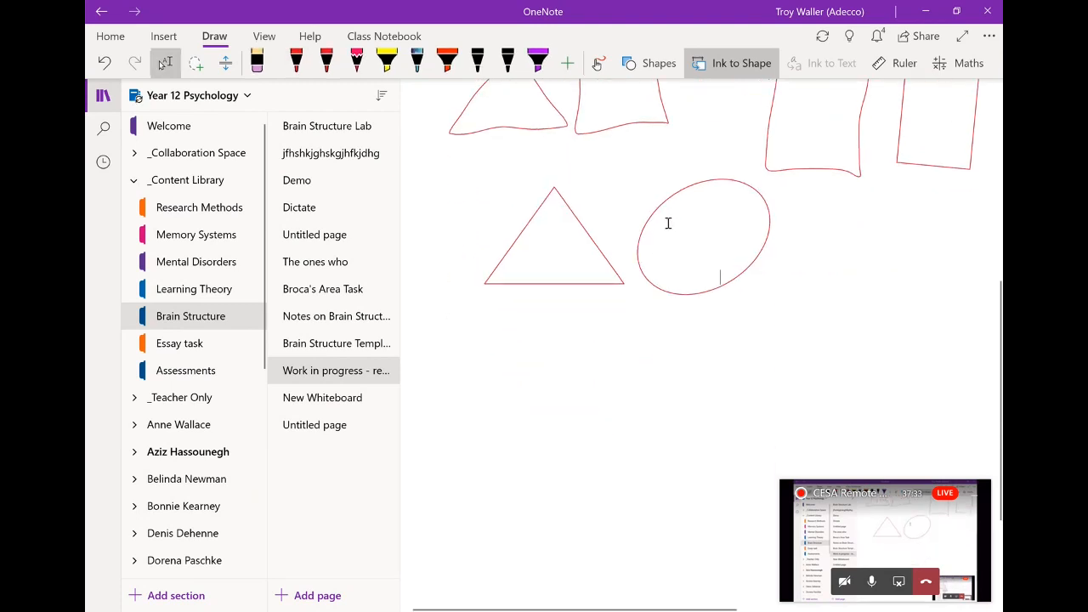
# Handwrite 'My name is…' in red below the triangle and convert it to typed text
pyautogui.click(296, 63)
pyautogui.moveTo(490, 405); pyautogui.dragTo(531, 398)
pyautogui.moveTo(544, 384)
pyautogui.mouseDown()
pyautogui.moveTo(532, 425)
pyautogui.moveTo(568, 397)
pyautogui.moveTo(587, 397)
pyautogui.mouseUp()
pyautogui.moveTo(607, 379)
pyautogui.mouseDown()
pyautogui.moveTo(597, 393)
pyautogui.moveTo(664, 395)
pyautogui.moveTo(771, 352)
pyautogui.moveTo(754, 389)
pyautogui.mouseUp()
pyautogui.click(969, 411)
pyautogui.moveTo(762, 370)
pyautogui.mouseDown()
pyautogui.moveTo(763, 386)
pyautogui.moveTo(781, 367)
pyautogui.mouseUp()
pyautogui.moveTo(789, 370)
pyautogui.mouseDown()
pyautogui.moveTo(777, 380)
pyautogui.moveTo(790, 371)
pyautogui.mouseUp()
pyautogui.moveTo(798, 367)
pyautogui.mouseDown()
pyautogui.moveTo(817, 396)
pyautogui.moveTo(796, 407)
pyautogui.mouseUp()
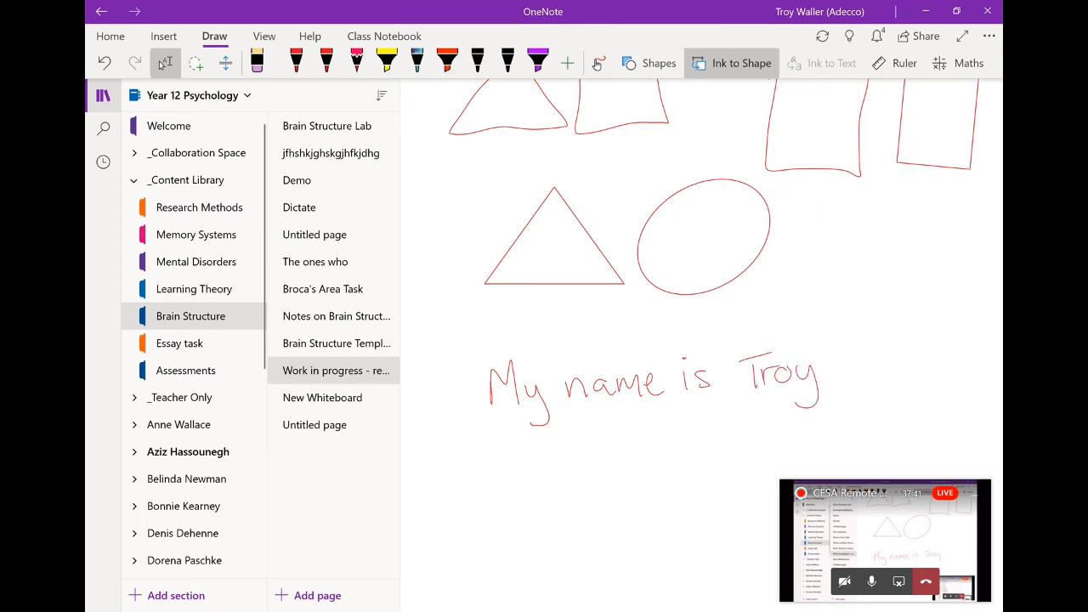
pyautogui.click(195, 63)
pyautogui.moveTo(548, 325)
pyautogui.mouseDown()
pyautogui.moveTo(446, 439)
pyautogui.moveTo(782, 330)
pyautogui.mouseUp()
pyautogui.click(821, 63)
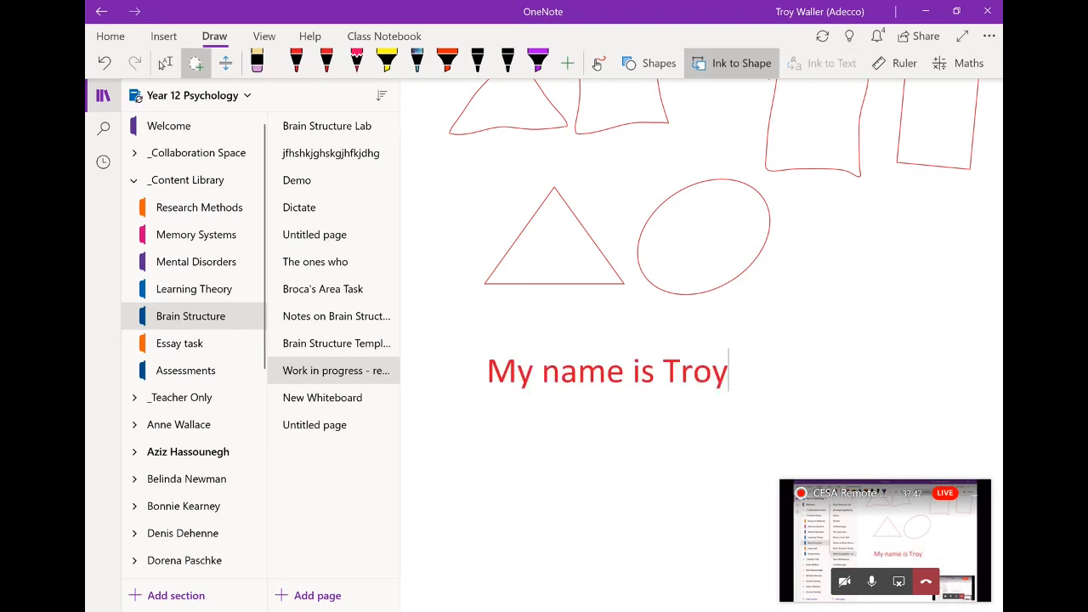
# Show the ruler and draw a straight red 45° line along its edge across the ellipse
pyautogui.click(897, 62)
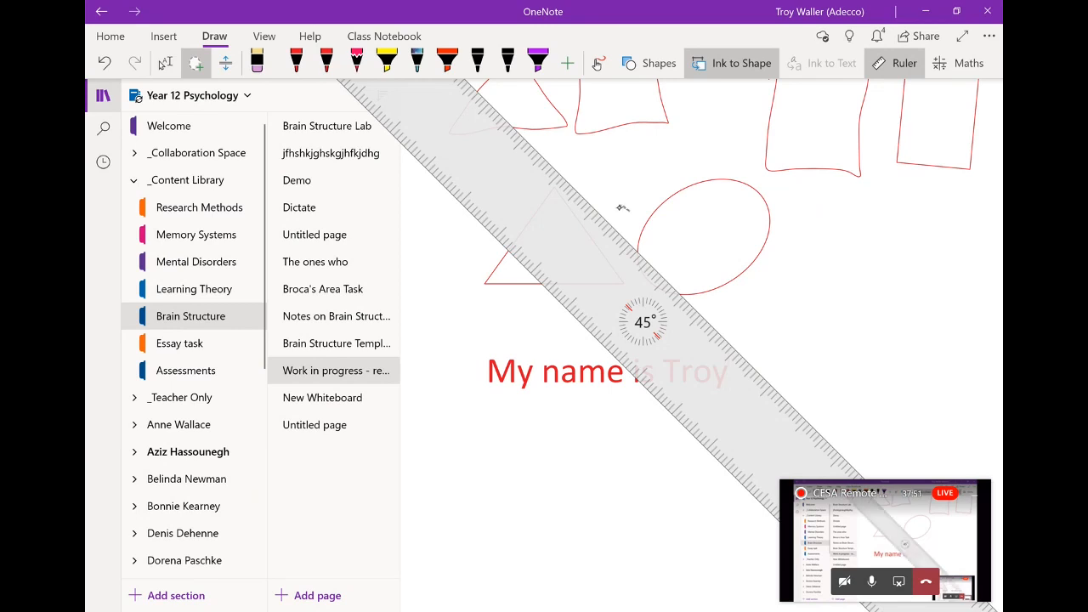
pyautogui.click(327, 62)
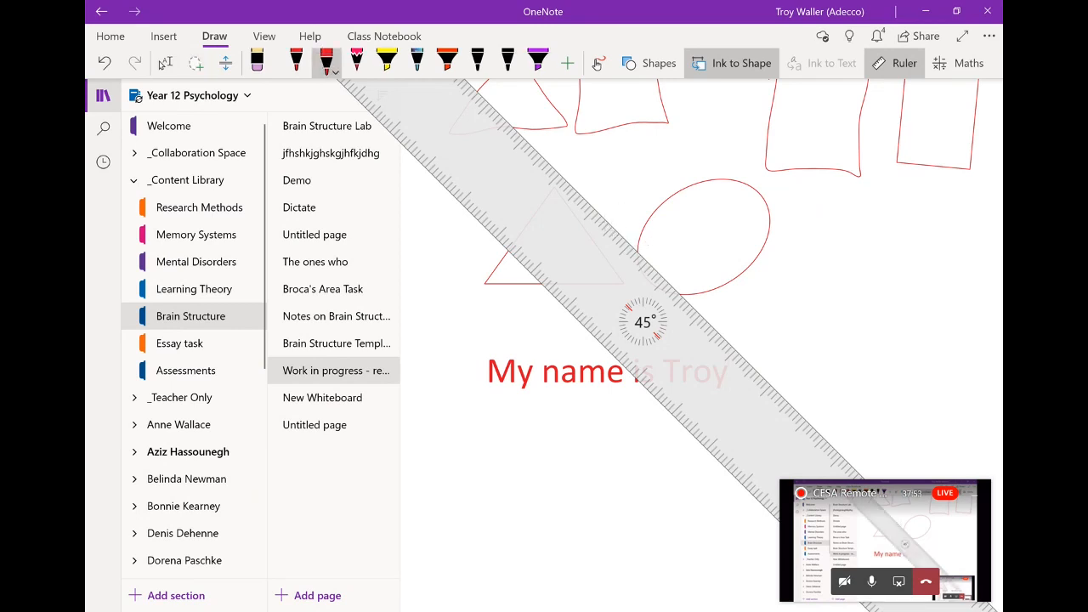
pyautogui.moveTo(605, 215); pyautogui.dragTo(755, 363)
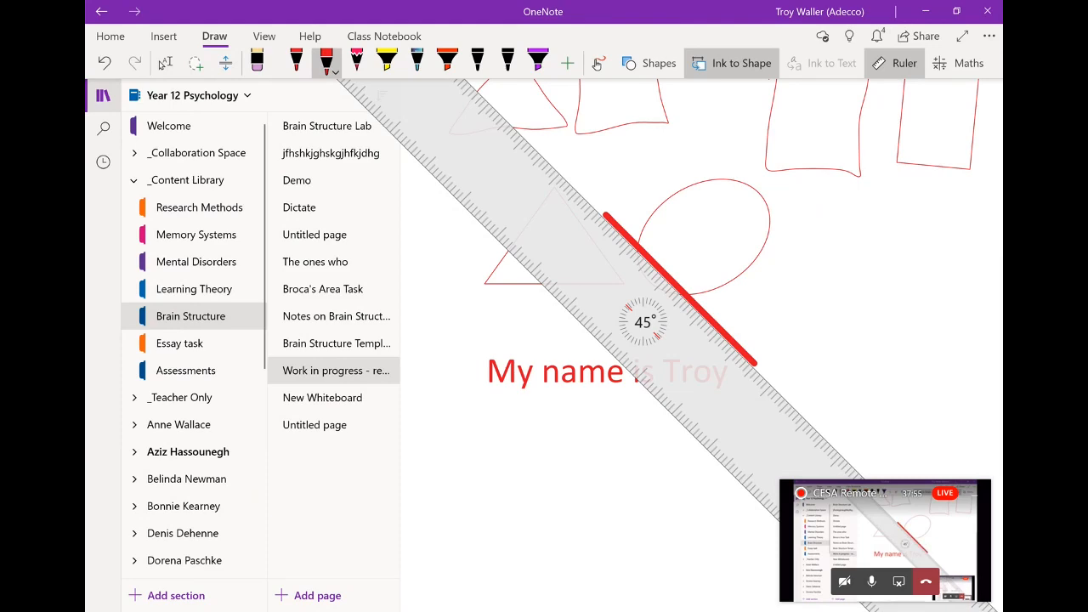
pyautogui.moveTo(644, 322)
pyautogui.mouseDown()
pyautogui.moveTo(665, 368)
pyautogui.moveTo(678, 365)
pyautogui.moveTo(651, 381)
pyautogui.mouseUp()
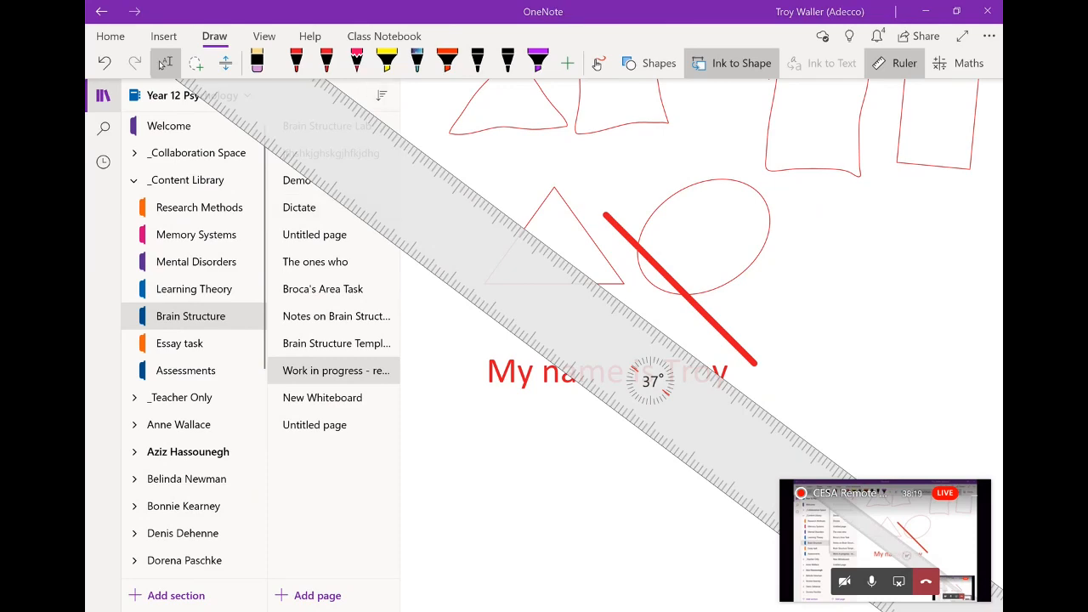
# Stop sharing the desktop to the Teams live event and hide the OneNote ruler
pyautogui.hotkey('alt', 'Tab')
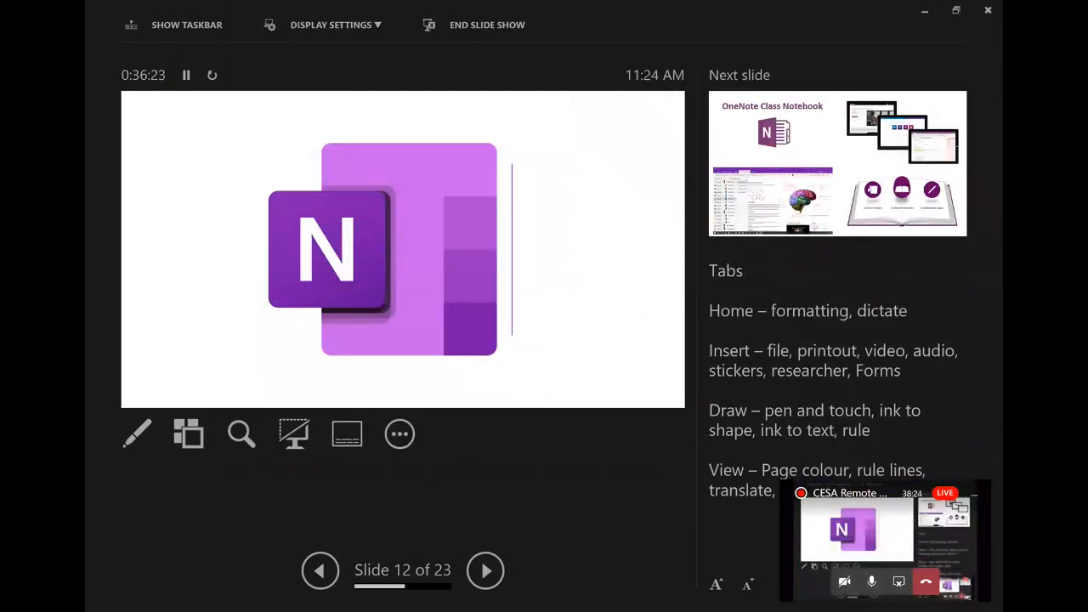
pyautogui.hotkey('alt', 'Tab')
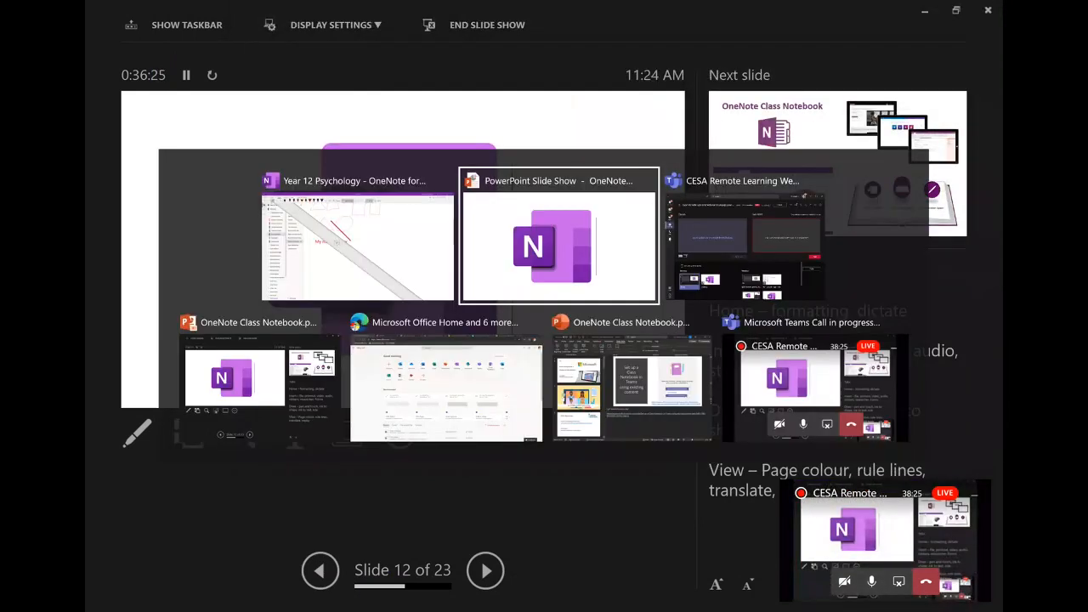
pyautogui.hotkey('alt', 'Tab')
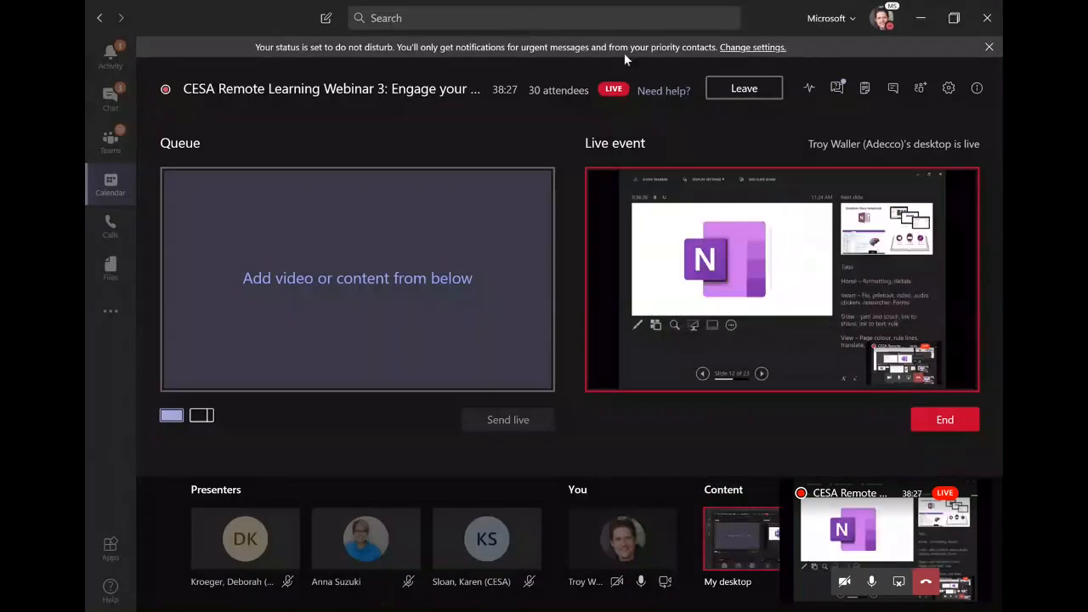
pyautogui.click(973, 495)
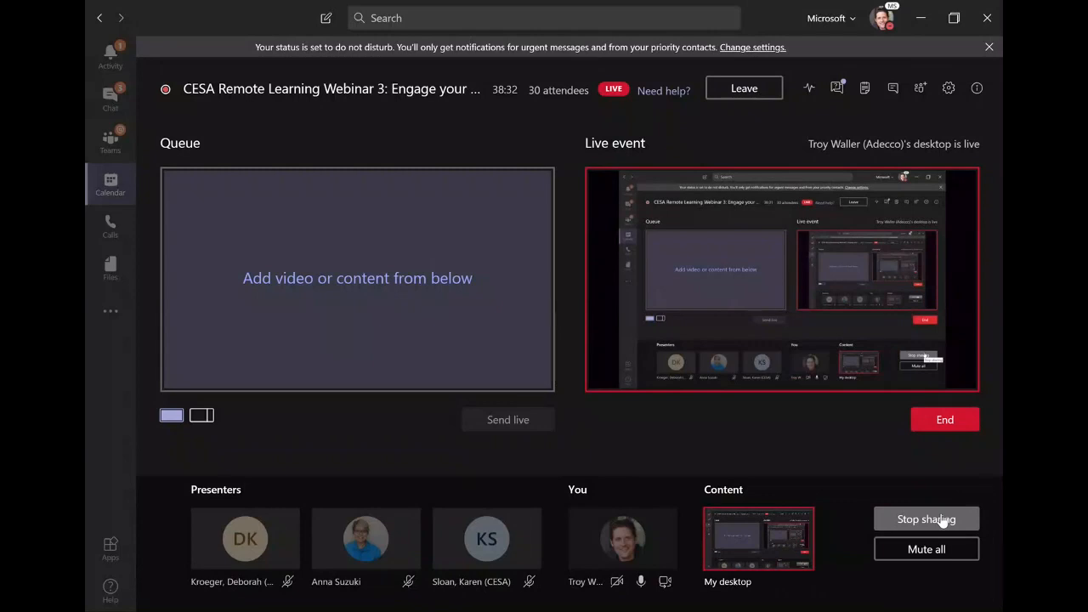
pyautogui.click(941, 520)
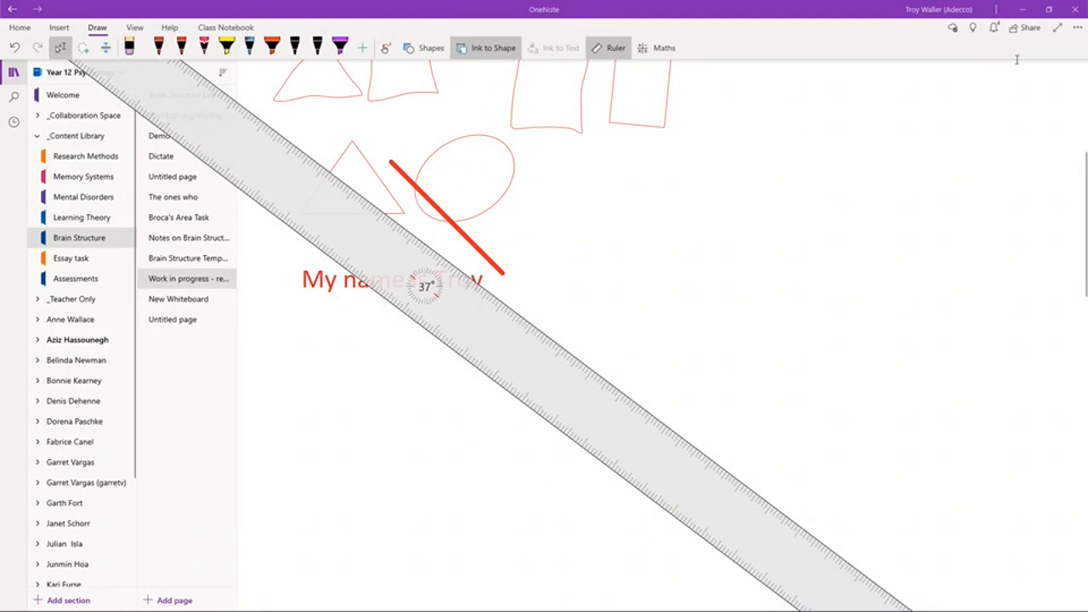
pyautogui.click(599, 52)
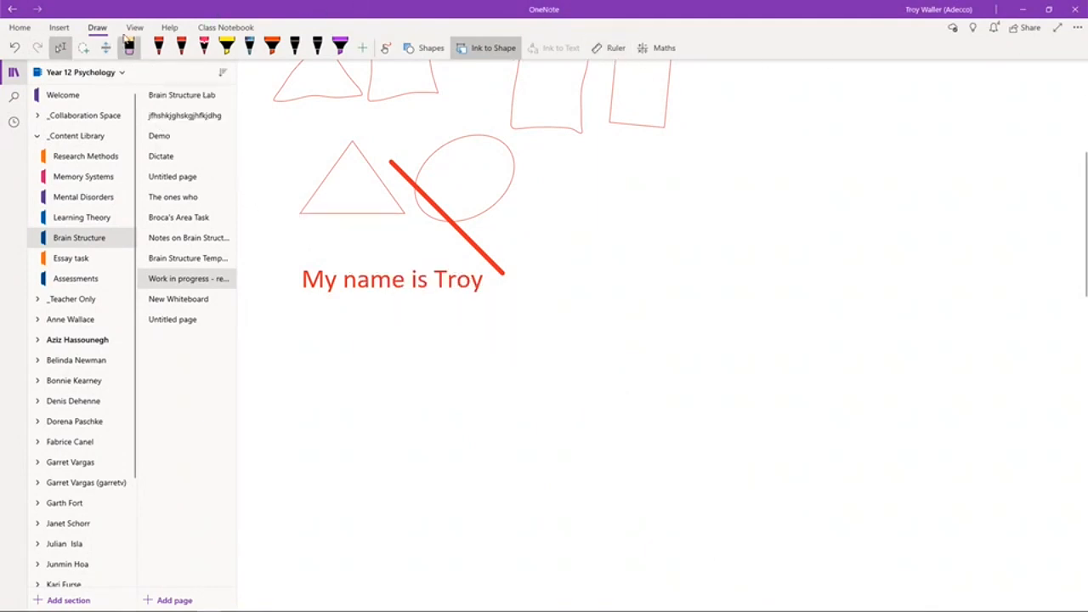
pyautogui.click(135, 29)
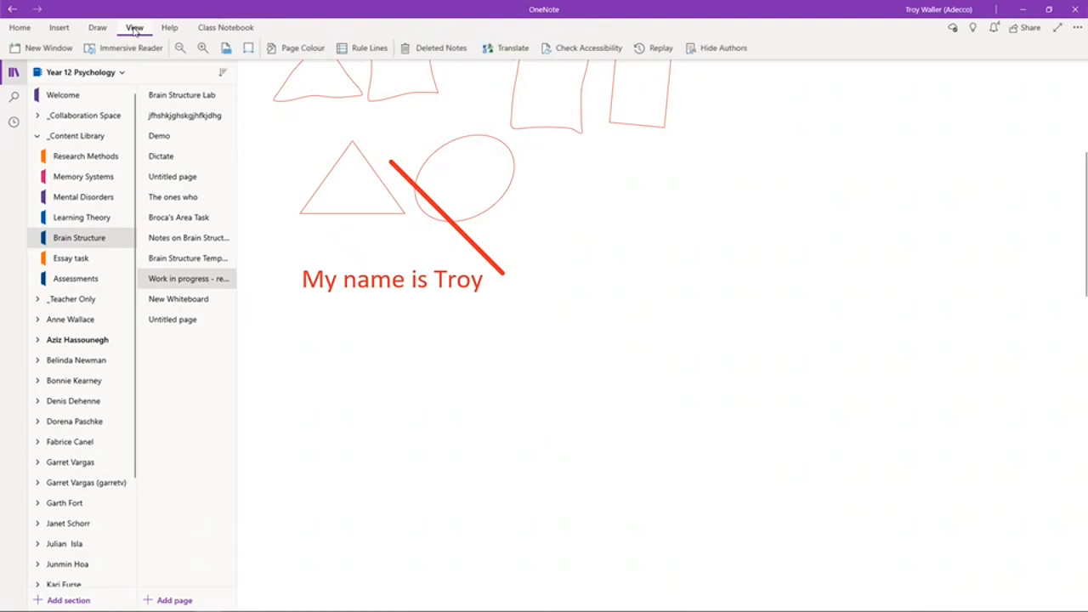
# Set the page colour to the palest yellow shade from More Colours
pyautogui.click(289, 47)
pyautogui.click(299, 113)
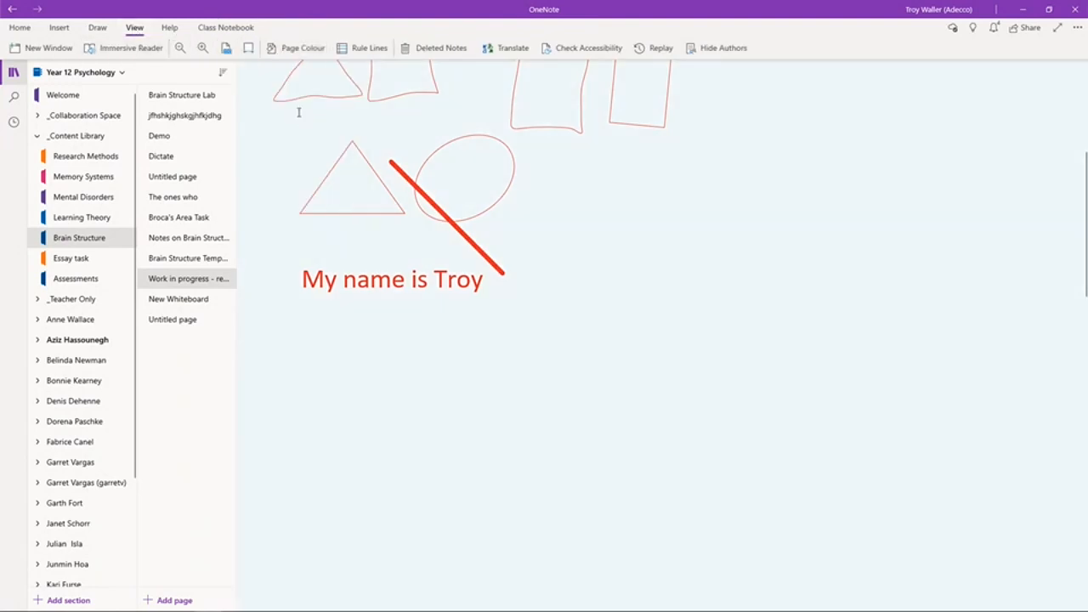
pyautogui.click(304, 53)
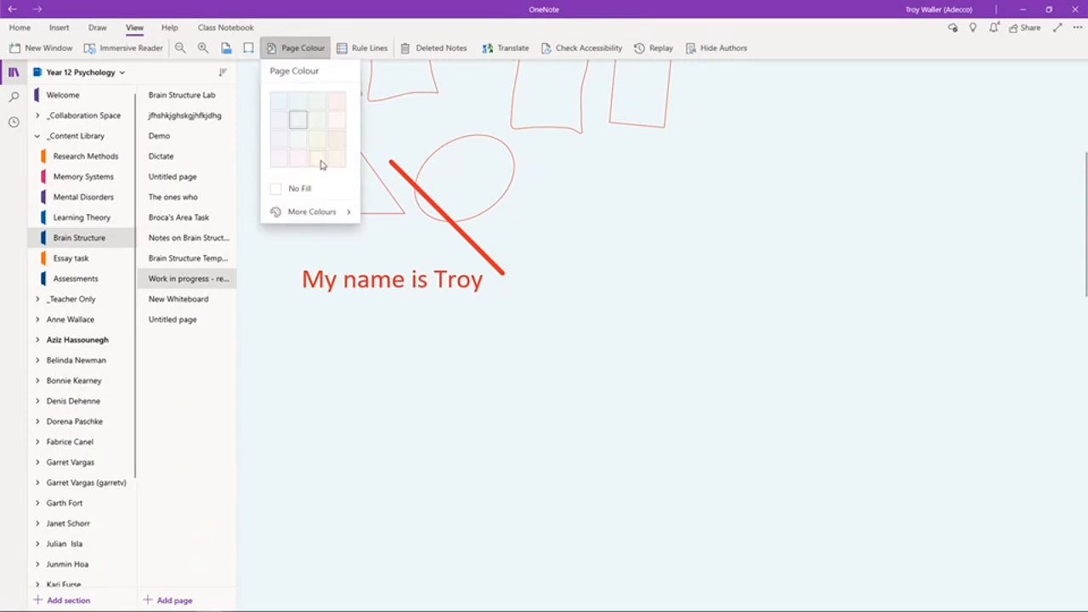
pyautogui.click(303, 213)
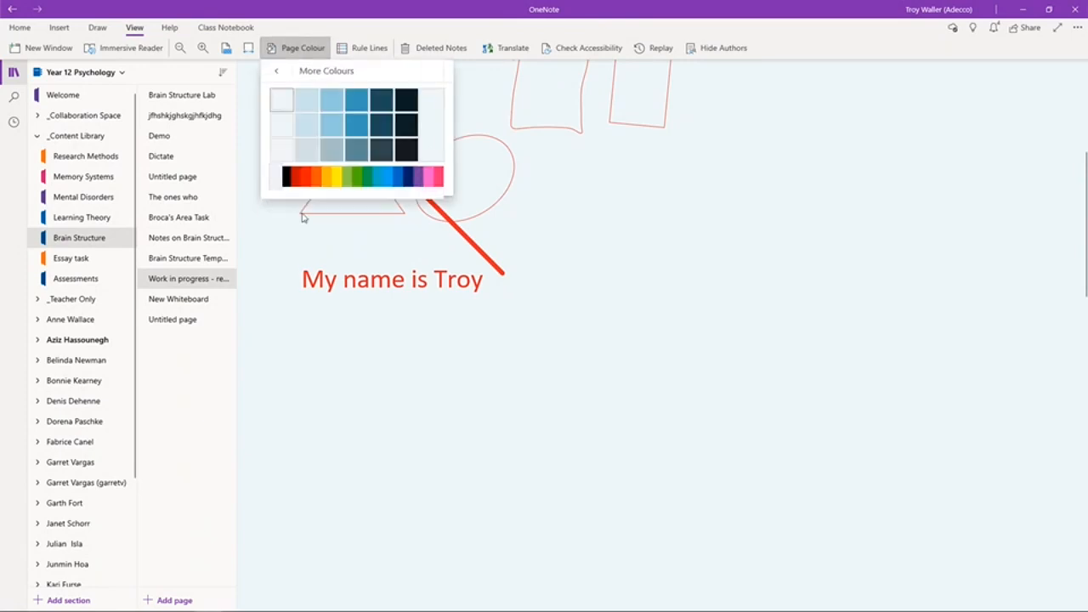
pyautogui.click(336, 181)
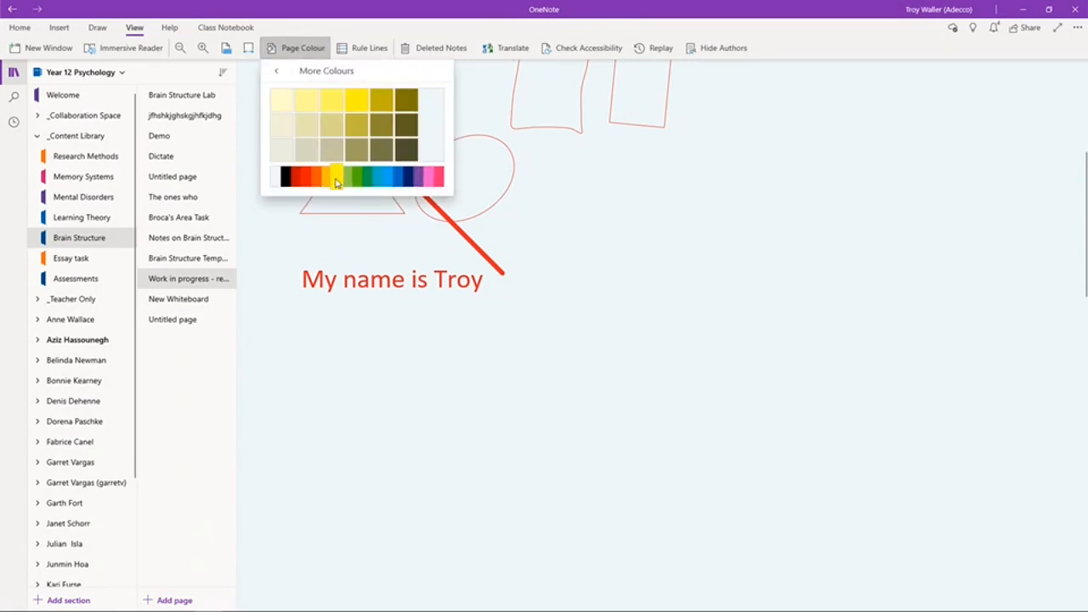
pyautogui.click(354, 100)
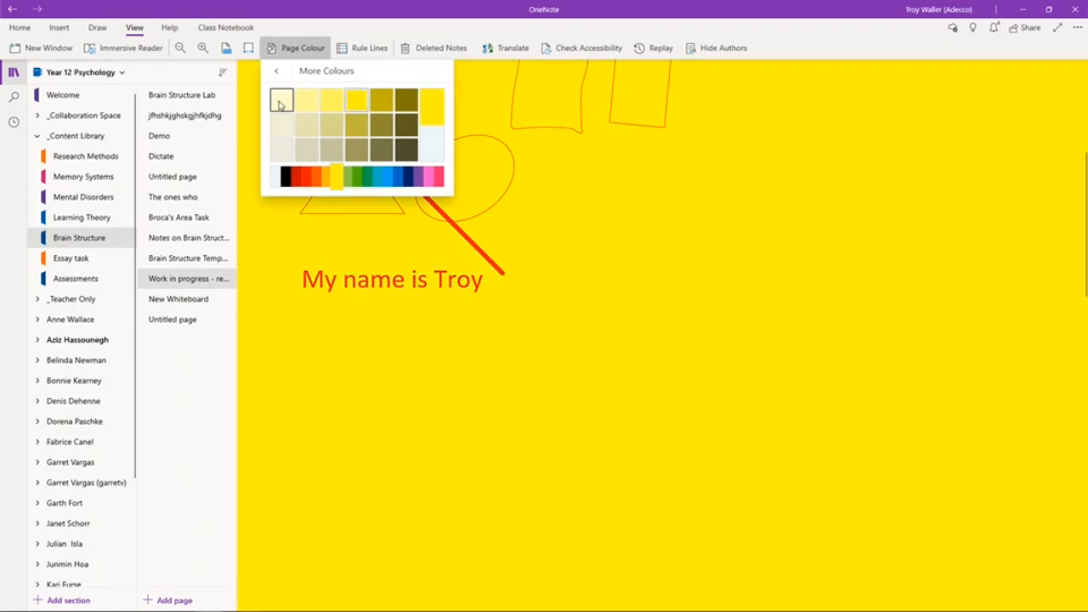
pyautogui.click(280, 102)
pyautogui.click(355, 49)
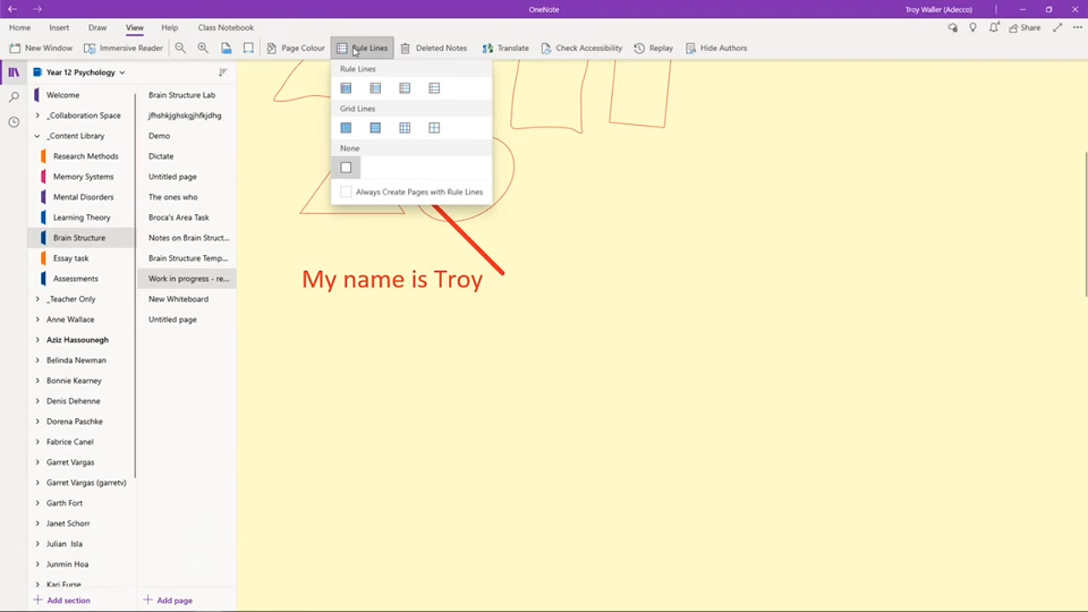
pyautogui.click(379, 97)
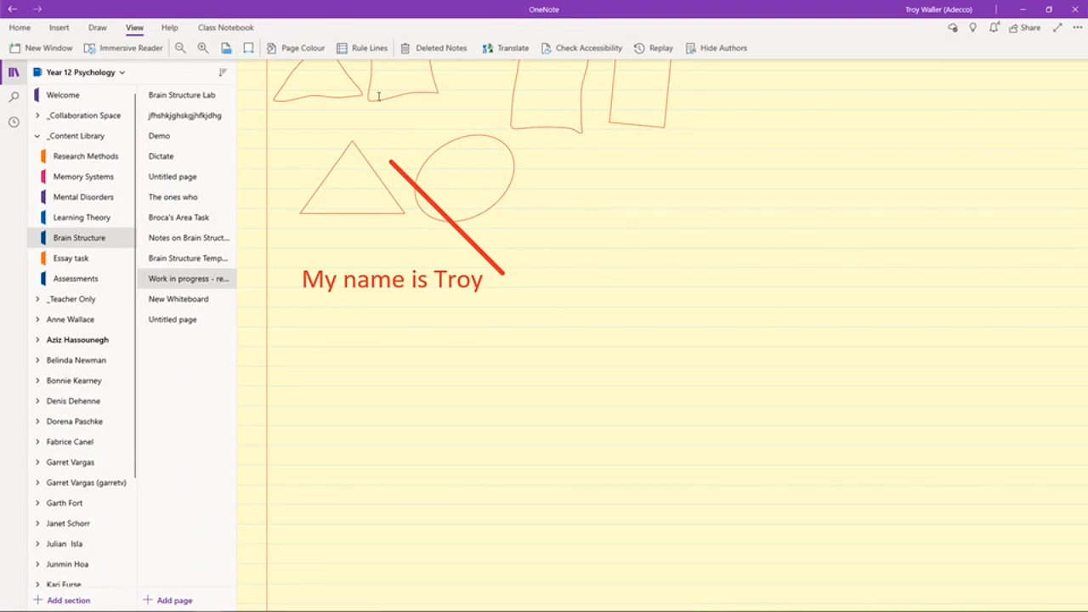
pyautogui.click(364, 48)
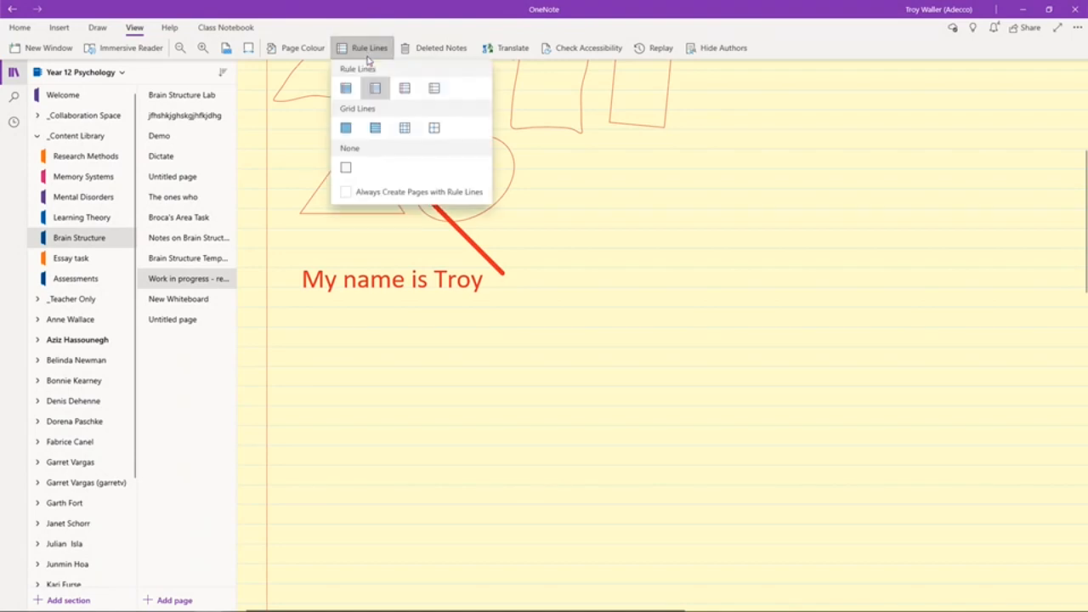
pyautogui.click(404, 128)
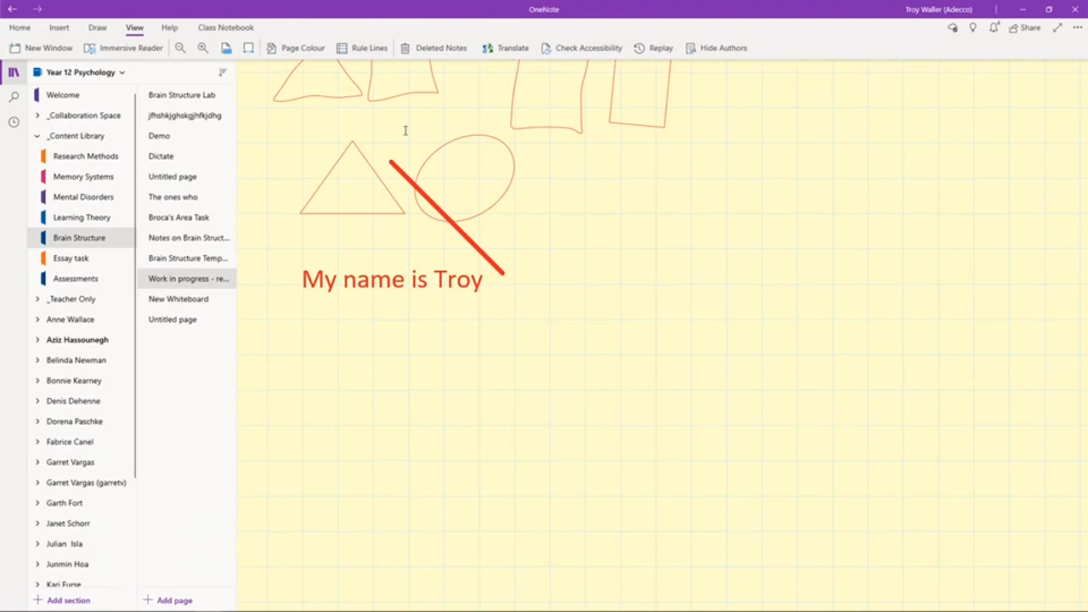
pyautogui.scroll(3, 777, 338)
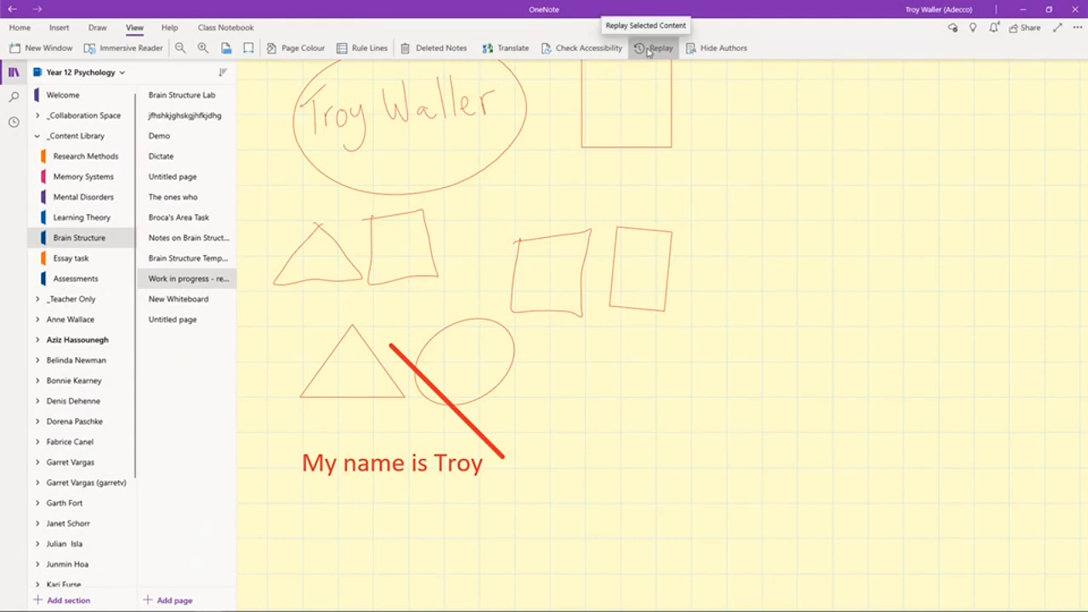
# Replay how the red shapes and handwriting were drawn across the page's drawn area
pyautogui.scroll(3, 537, 229)
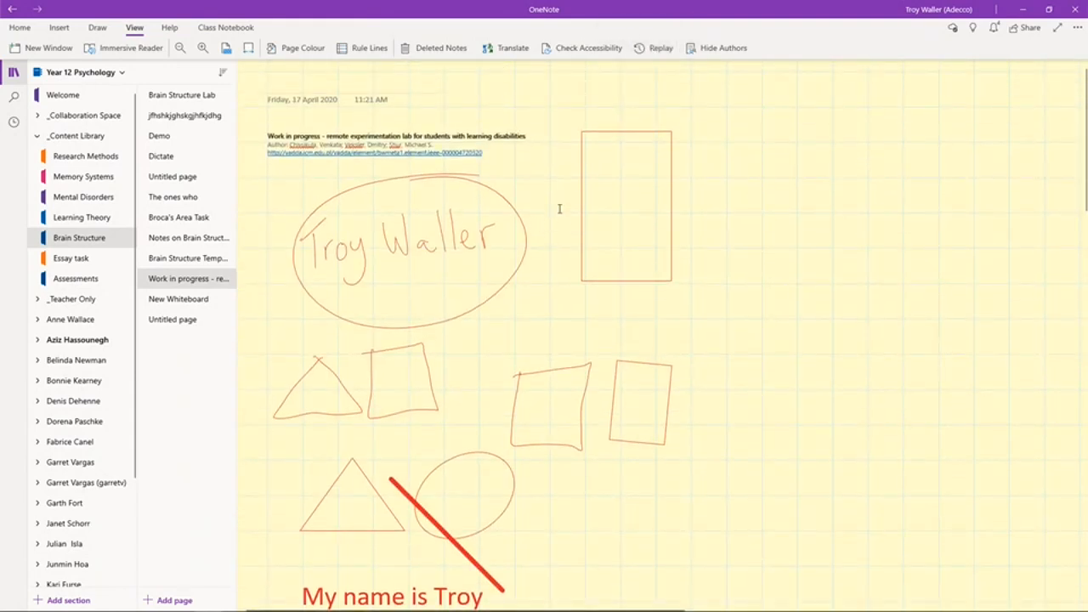
pyautogui.scroll(-3, 735, 196)
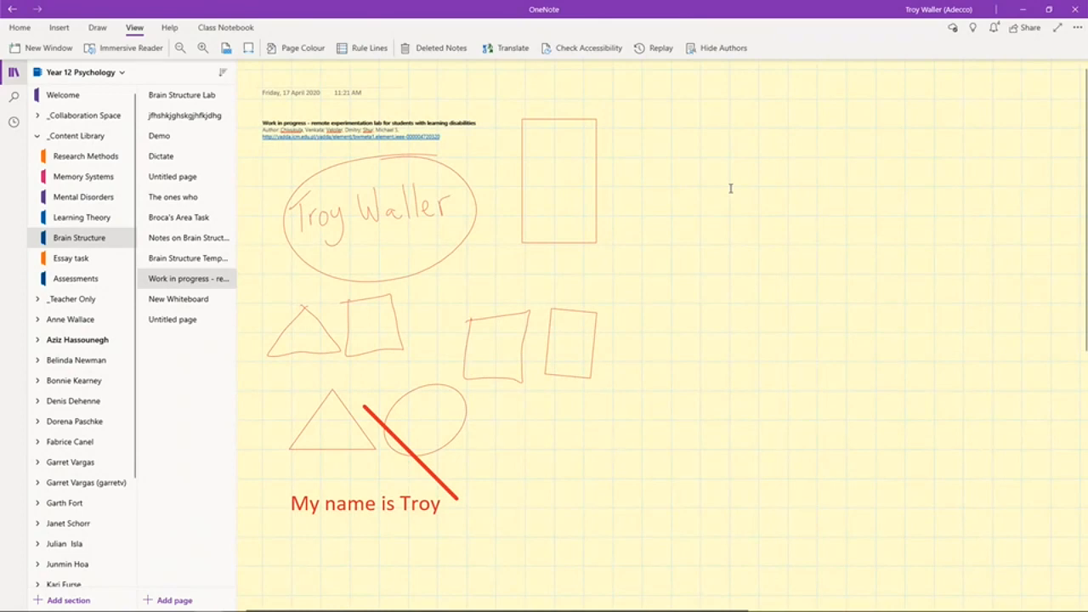
pyautogui.click(656, 53)
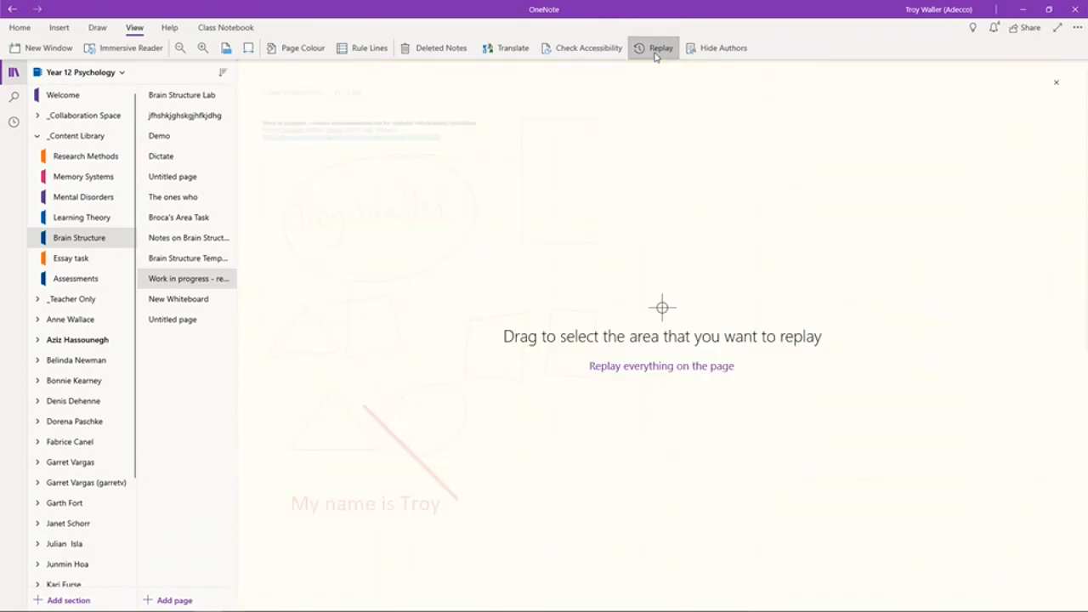
pyautogui.moveTo(252, 78); pyautogui.dragTo(774, 562)
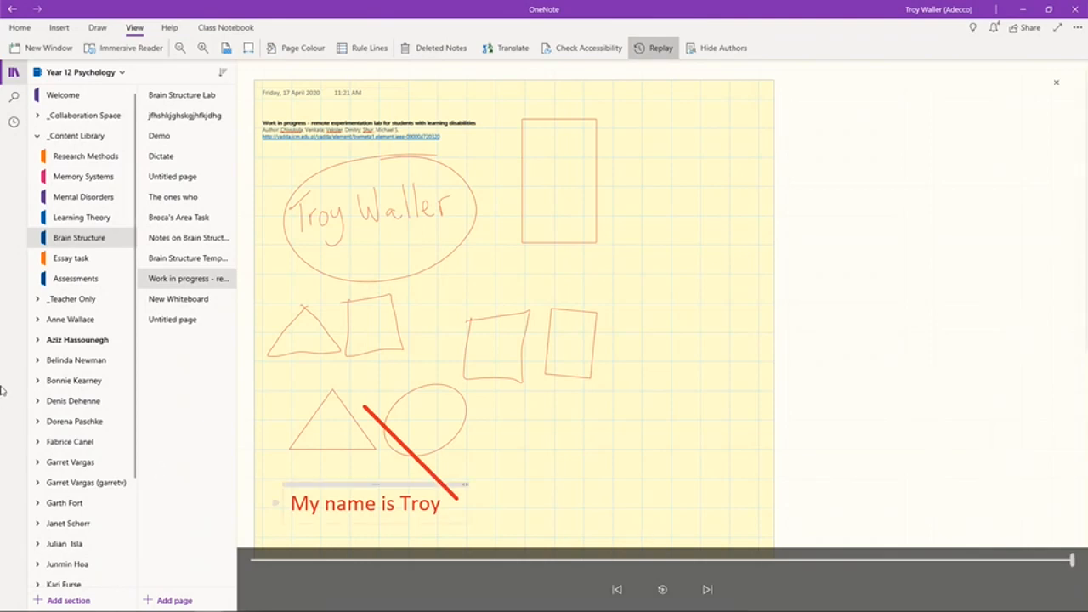
pyautogui.click(170, 27)
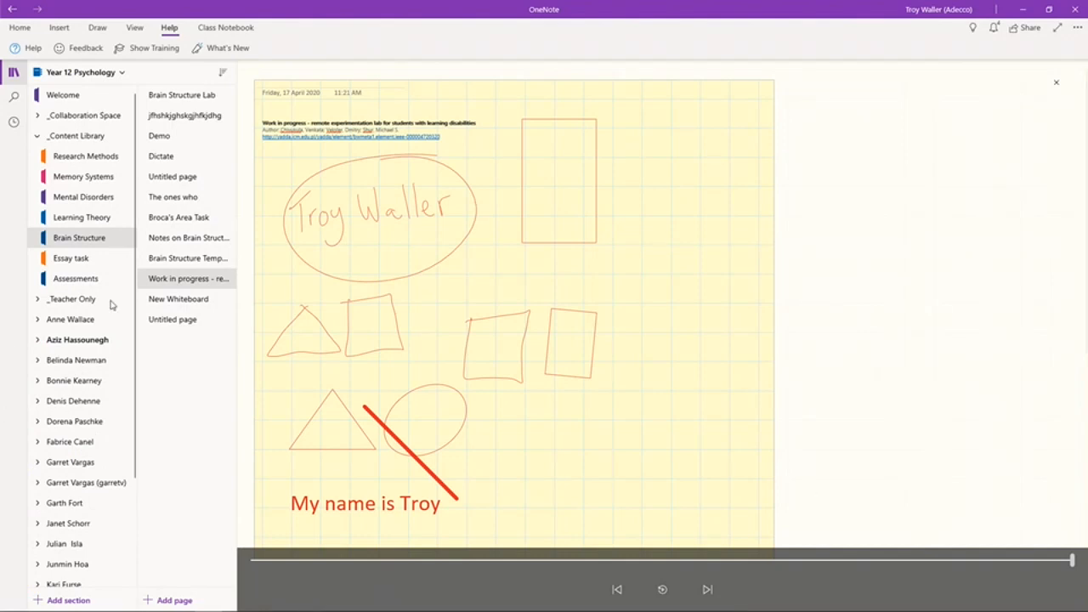
# Minimize OneNote to show the Class Notebook slide, then switch to the Office 365 page in Edge
pyautogui.moveTo(320, 610)
pyautogui.click(1023, 10)
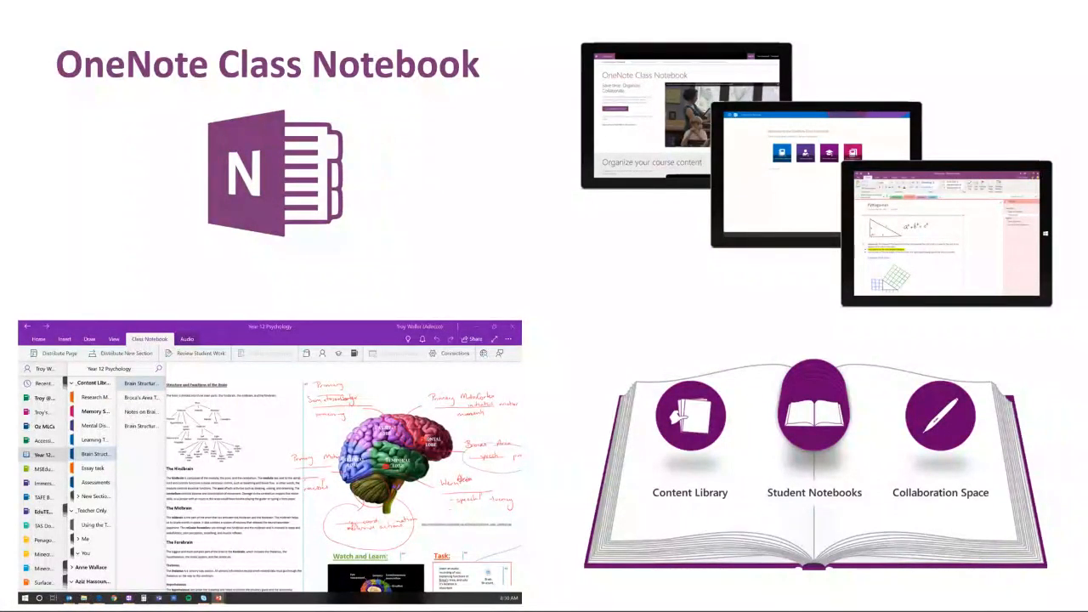
pyautogui.hotkey('alt', 'Tab')
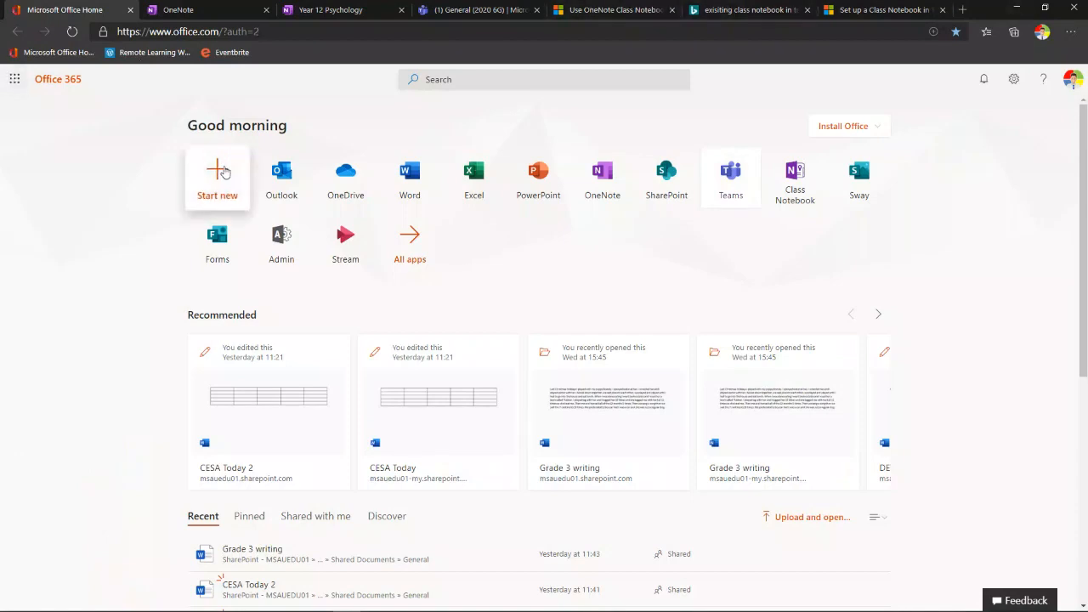
# From the OneNote notebook list, open the Year 12 Psychology class notebook
pyautogui.click(188, 10)
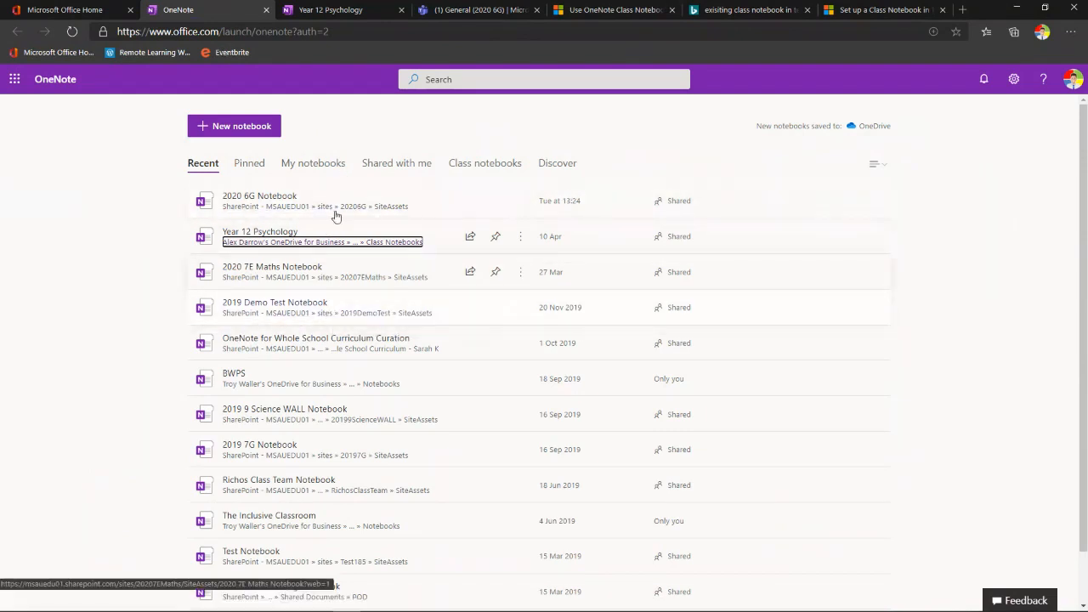
pyautogui.click(359, 12)
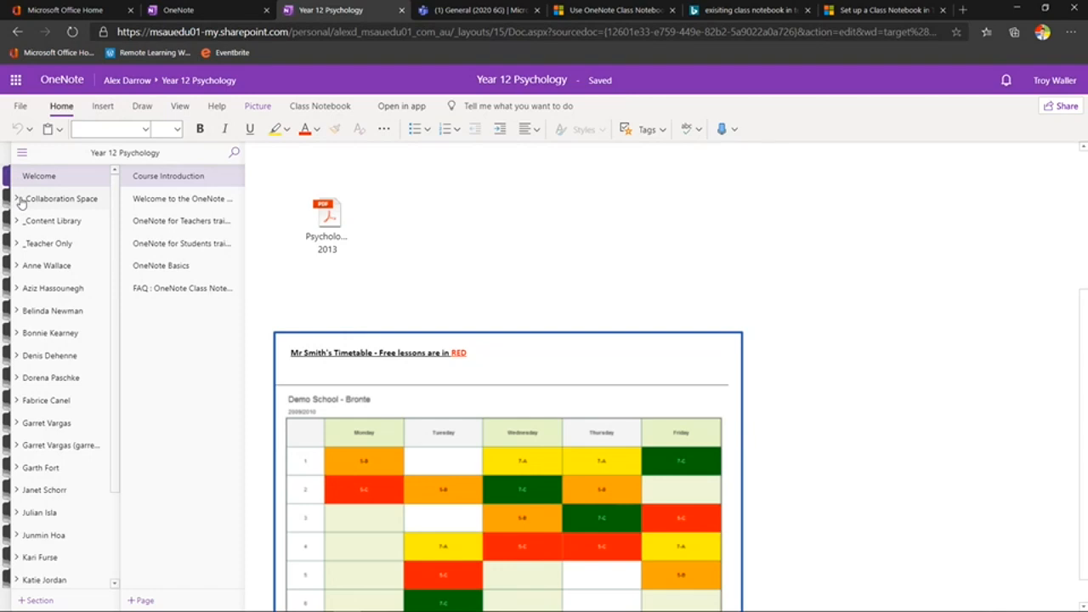
# Show the Class Notebook tools, expand _Collaboration Space, and step through Using the Collab..., Brainstorm and Red group sections
pyautogui.click(321, 109)
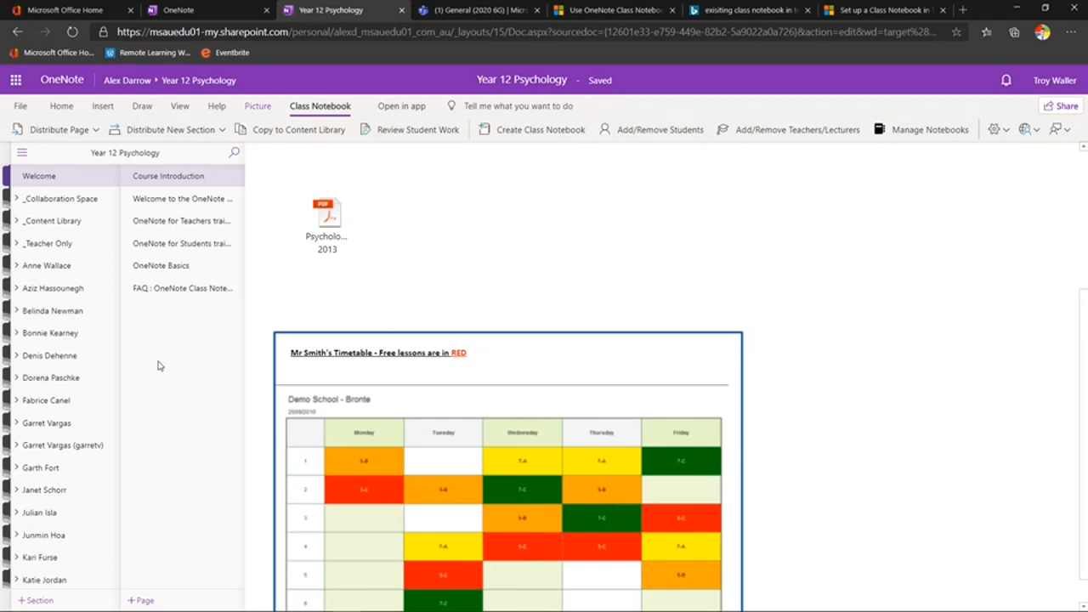
pyautogui.click(17, 202)
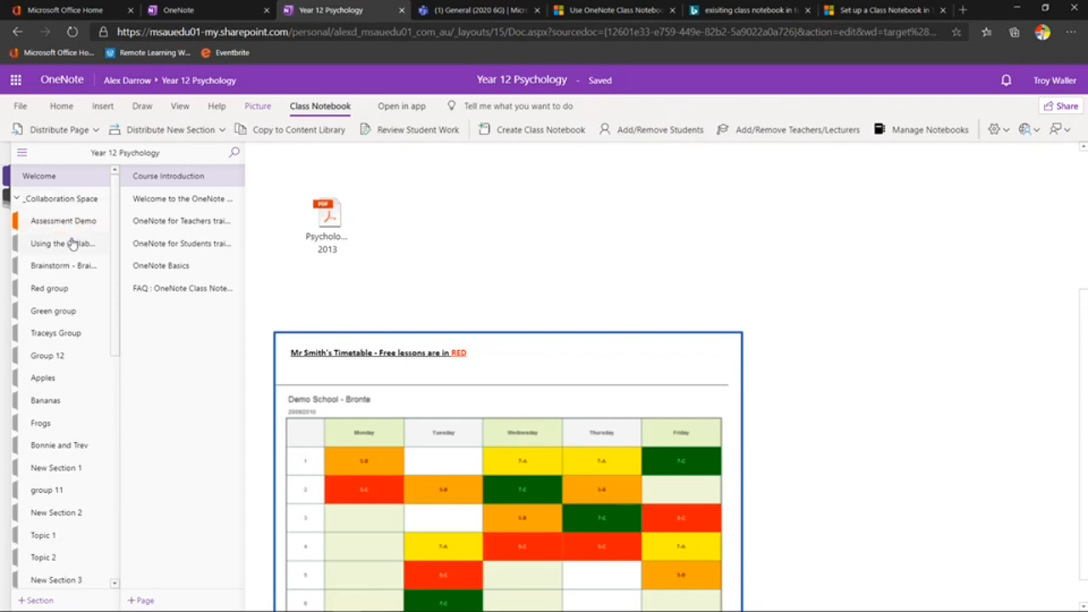
pyautogui.click(70, 244)
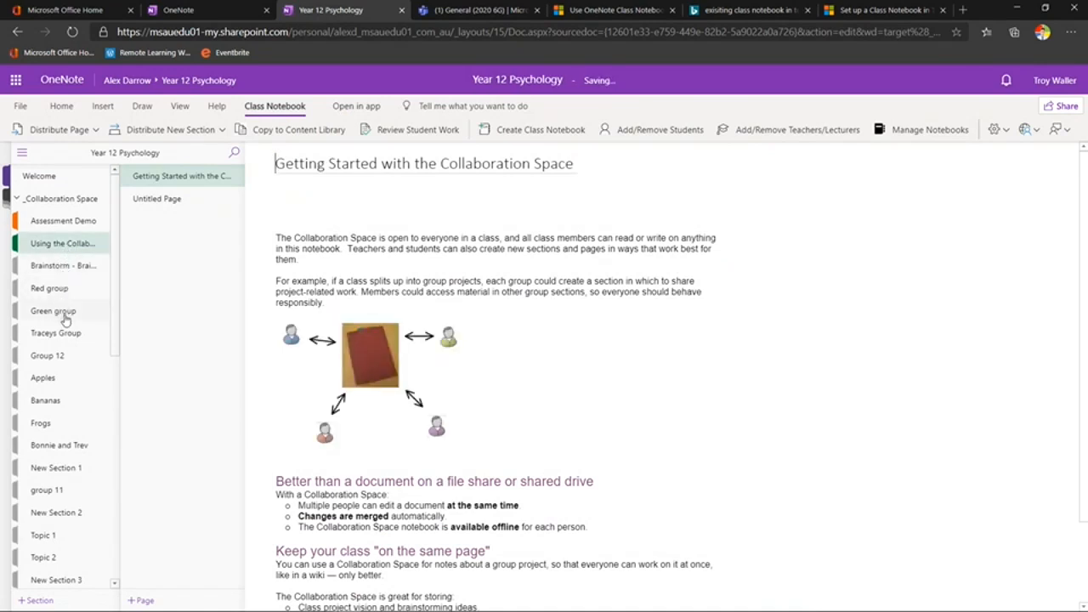
pyautogui.click(75, 271)
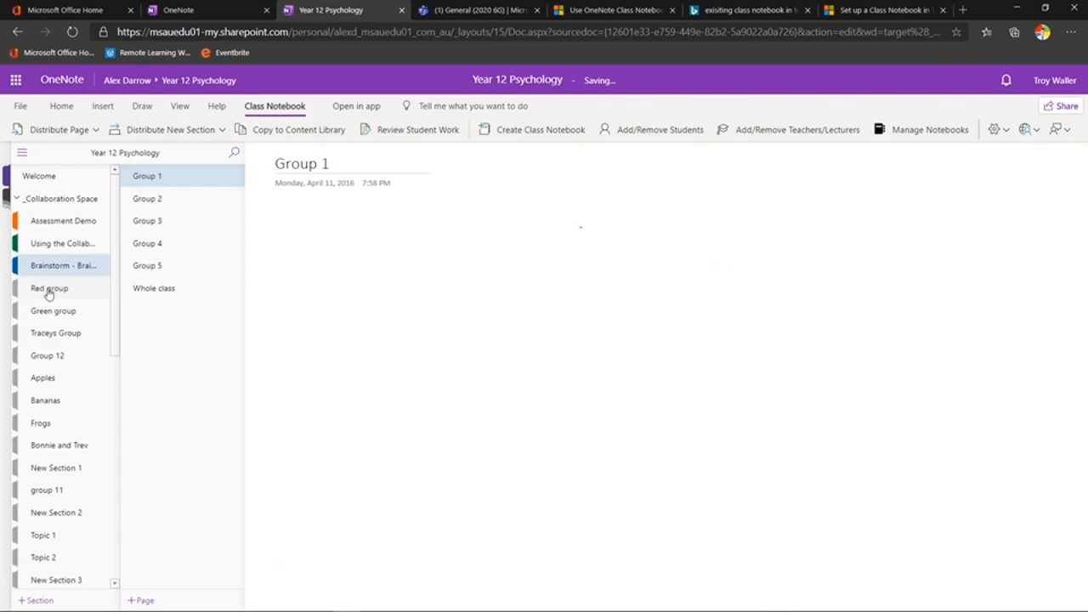
pyautogui.click(49, 291)
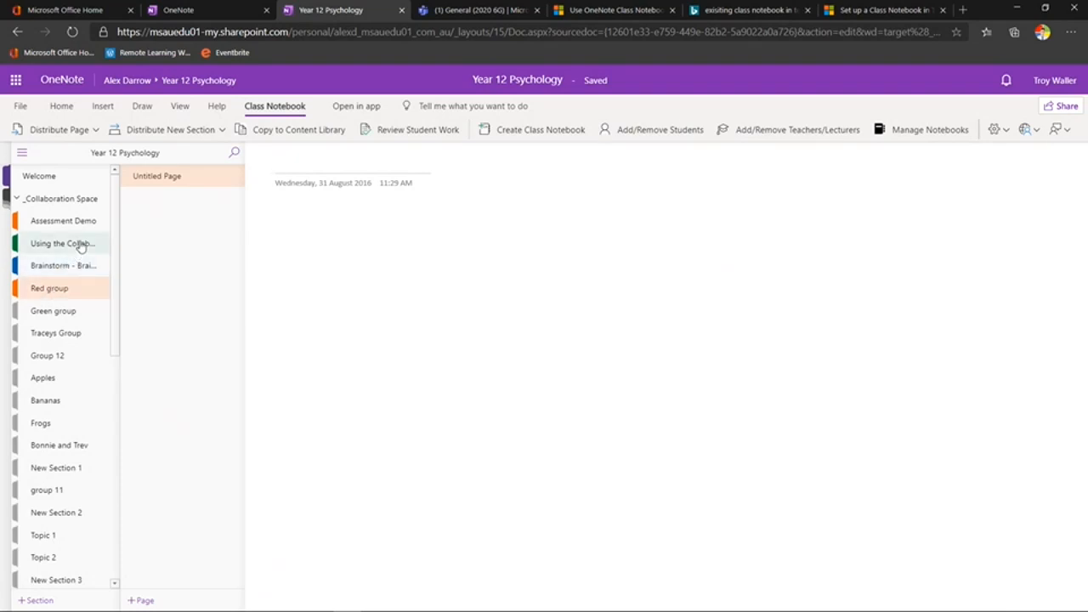
# Open the Brain Structure Lab page under _Content Library's Research Methods and Brain Structure, then expand _Teacher Only
pyautogui.click(17, 200)
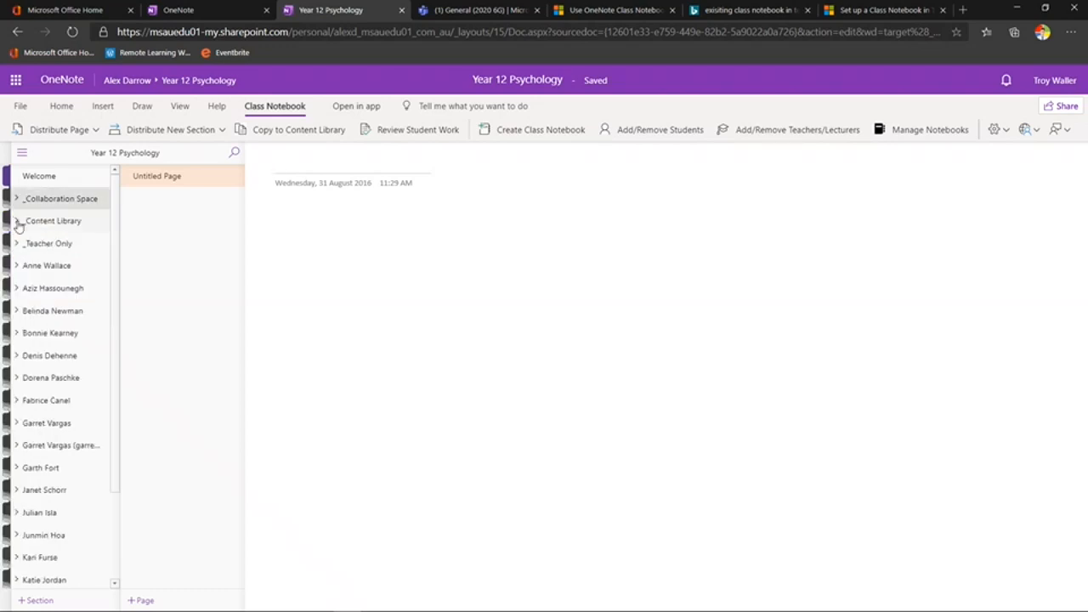
pyautogui.click(18, 223)
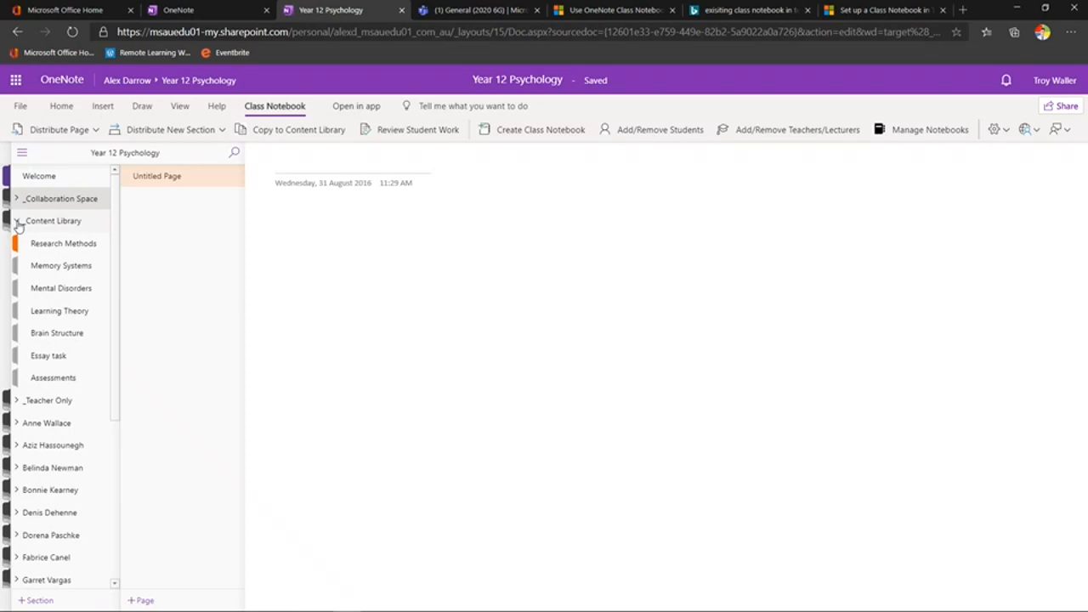
pyautogui.click(85, 245)
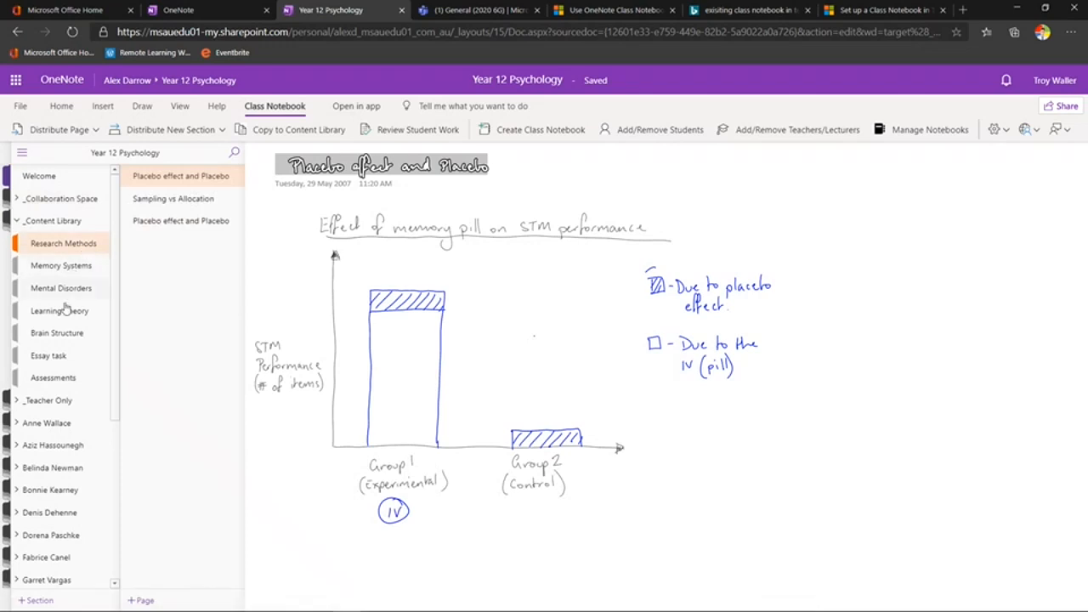
pyautogui.click(73, 339)
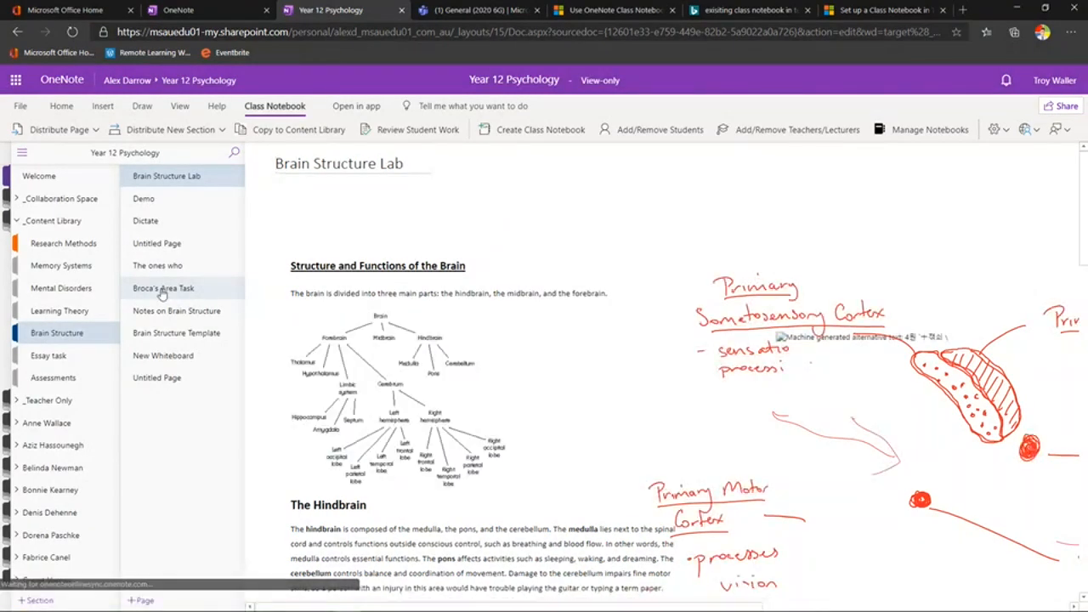
pyautogui.click(16, 222)
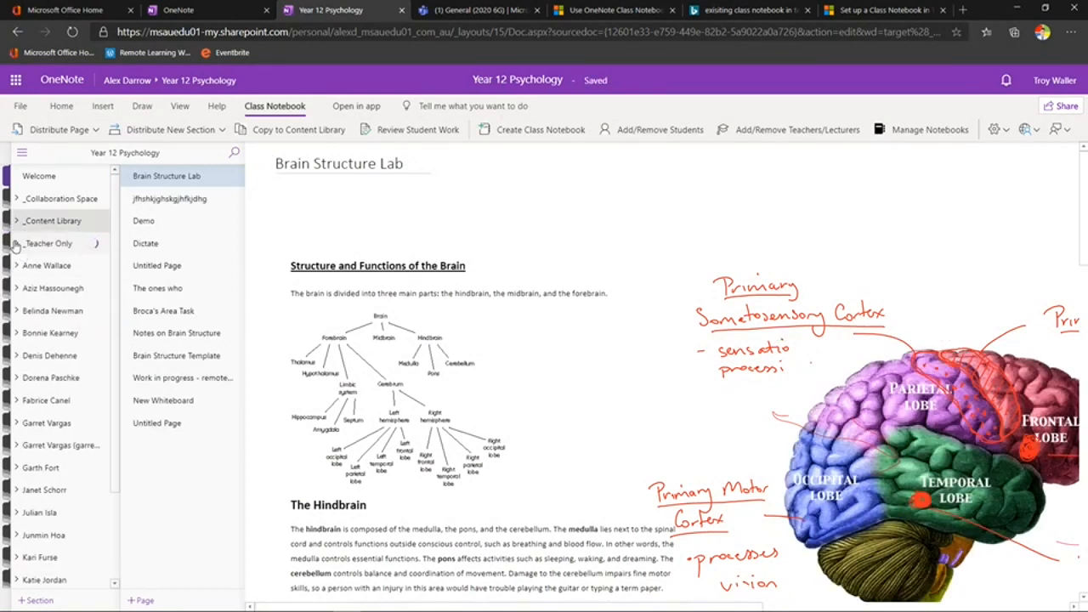
pyautogui.click(16, 245)
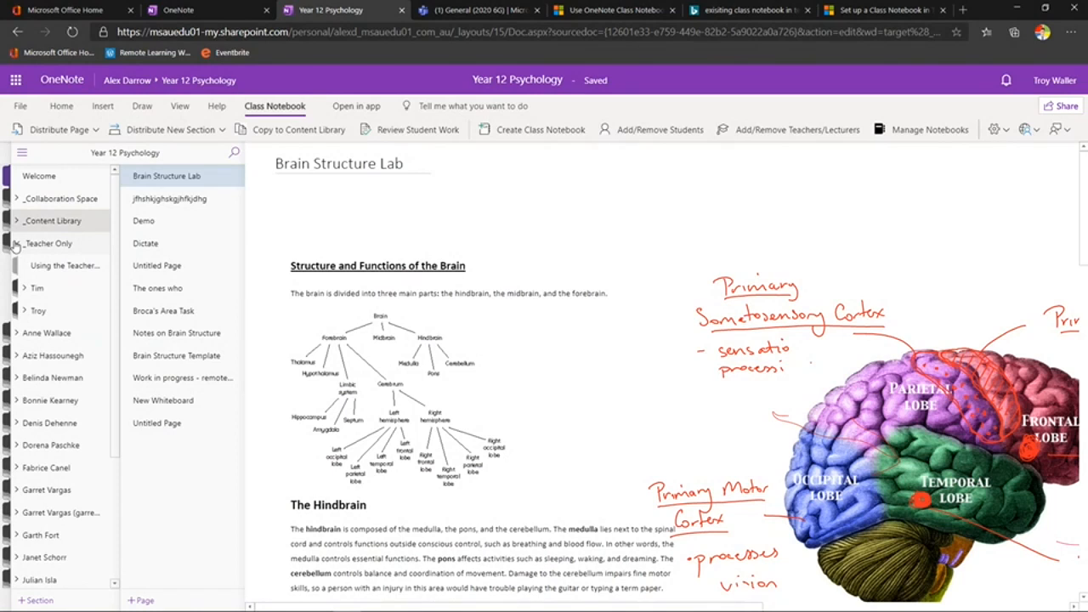
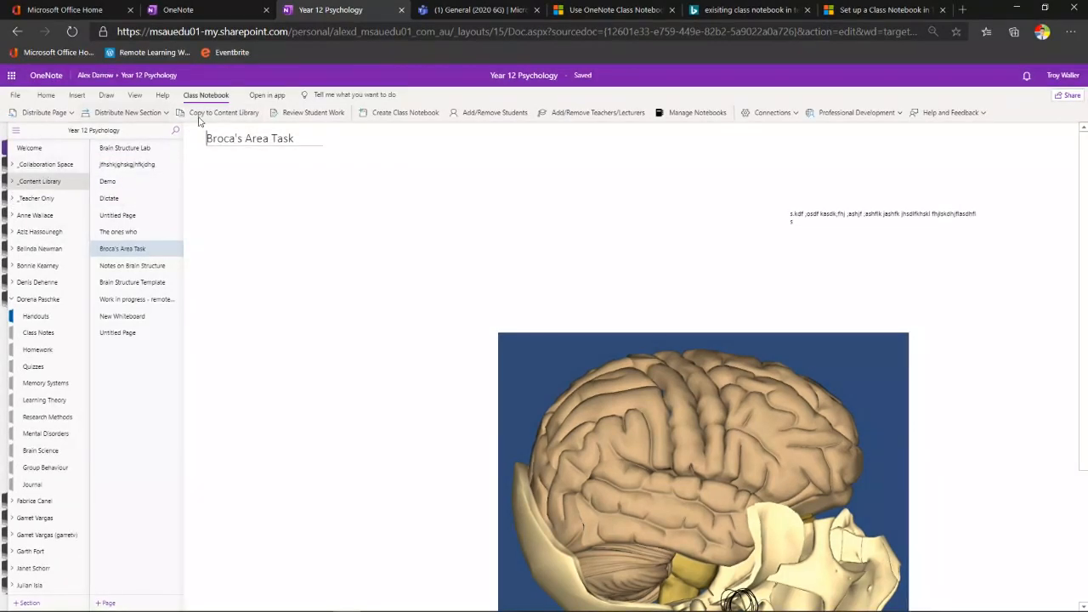
# Expand _Content Library to list its sections, closing the Copy to Content Library pane without copying
pyautogui.click(200, 116)
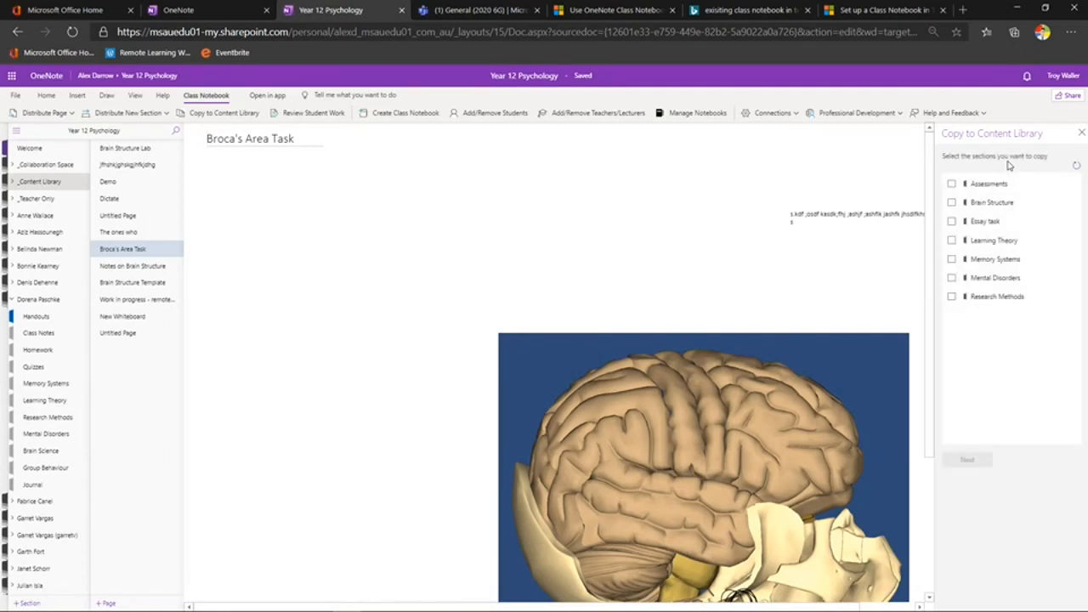
pyautogui.click(12, 181)
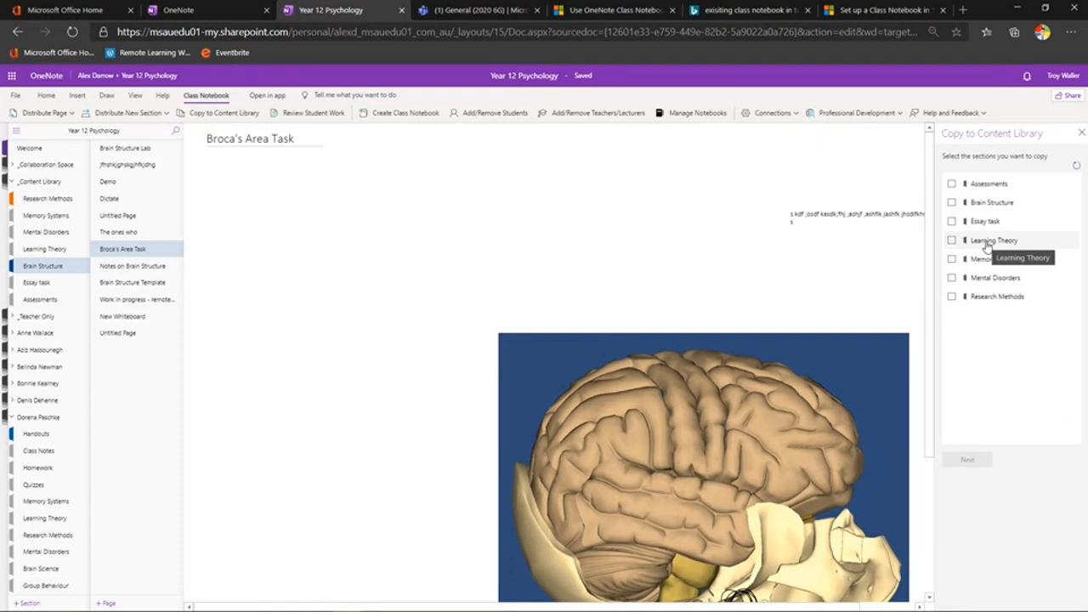
pyautogui.click(1081, 131)
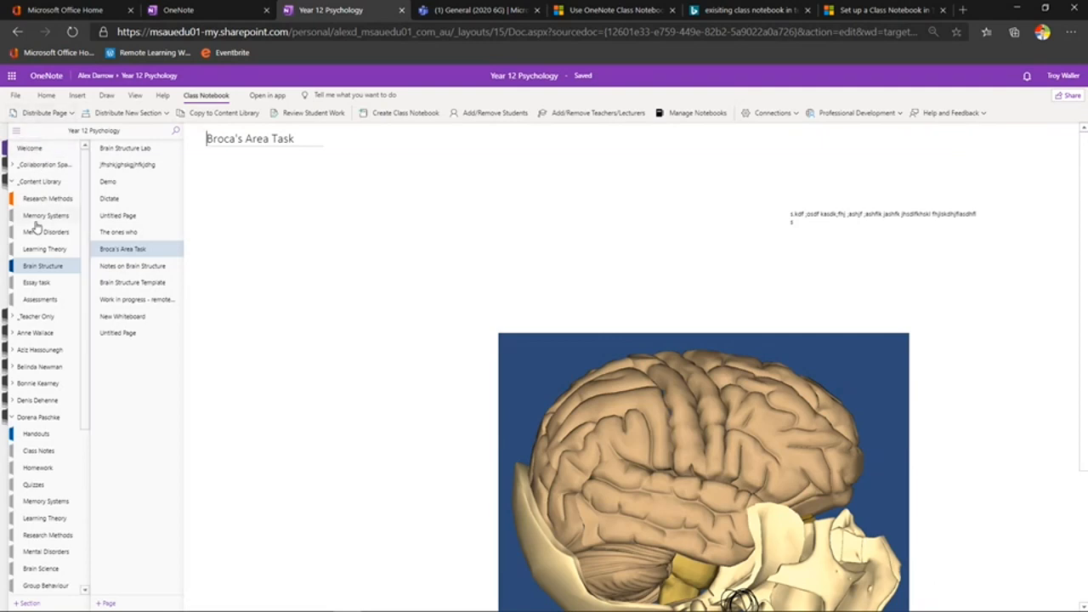
# Open the Notes on Brain Structure page in the Brain Structure section and show the Distribute Page options
pyautogui.click(44, 268)
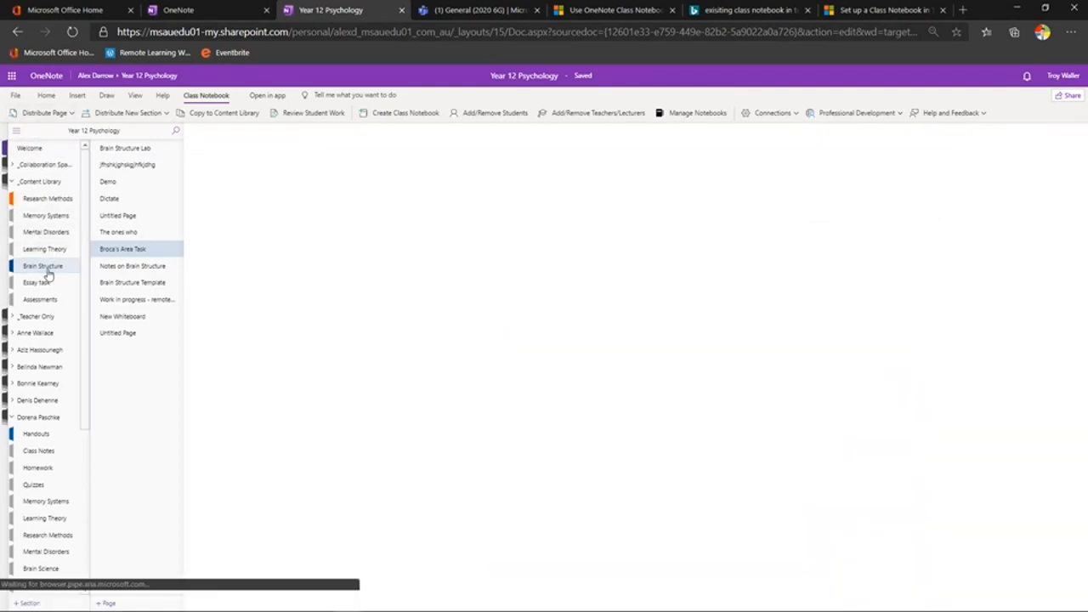
pyautogui.click(119, 234)
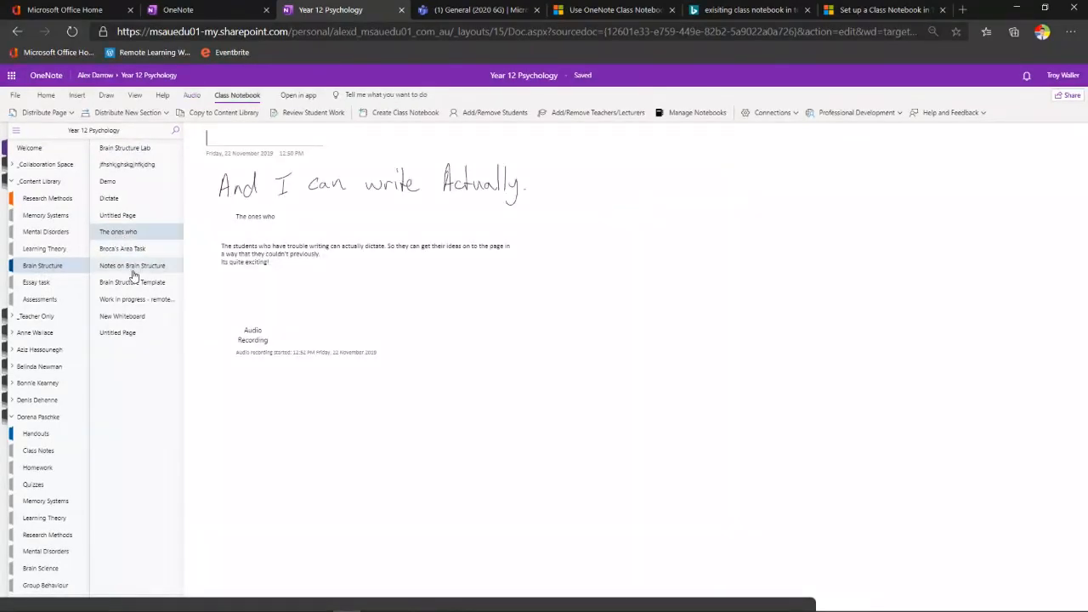
pyautogui.click(133, 268)
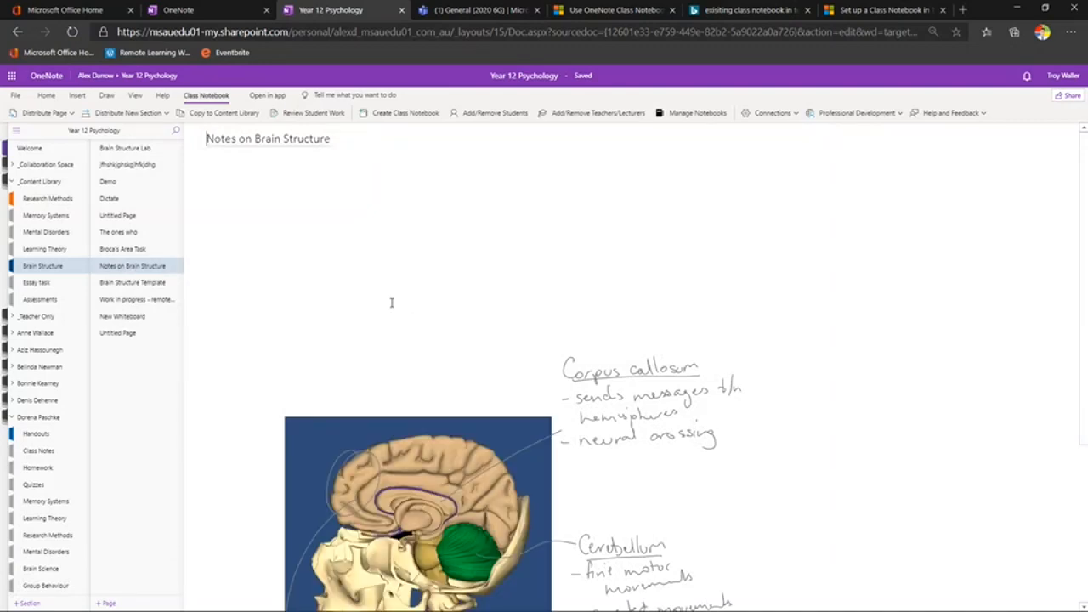
pyautogui.click(60, 120)
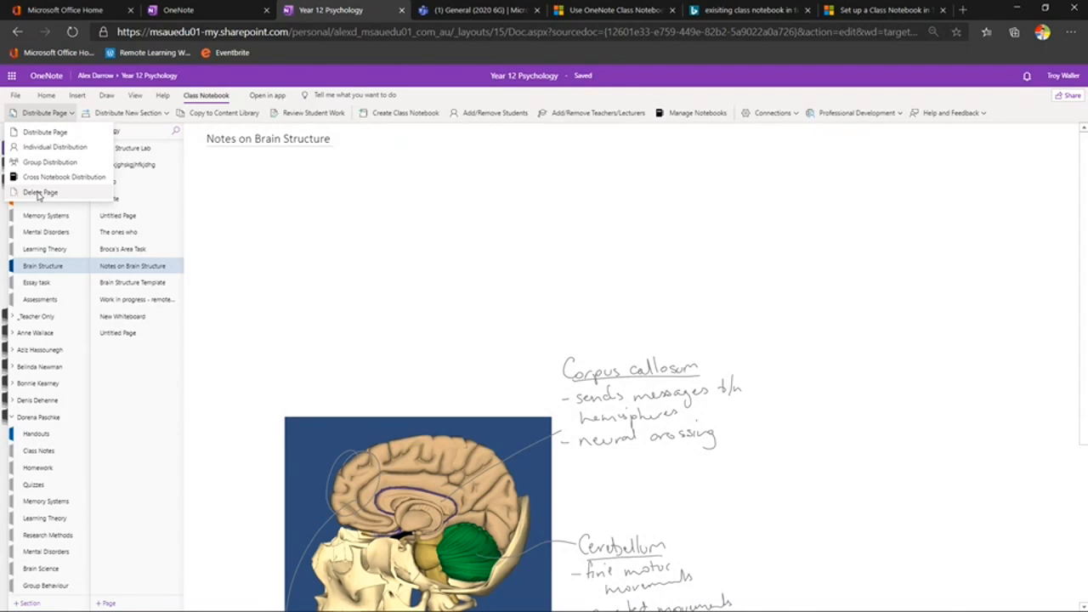
pyautogui.click(59, 136)
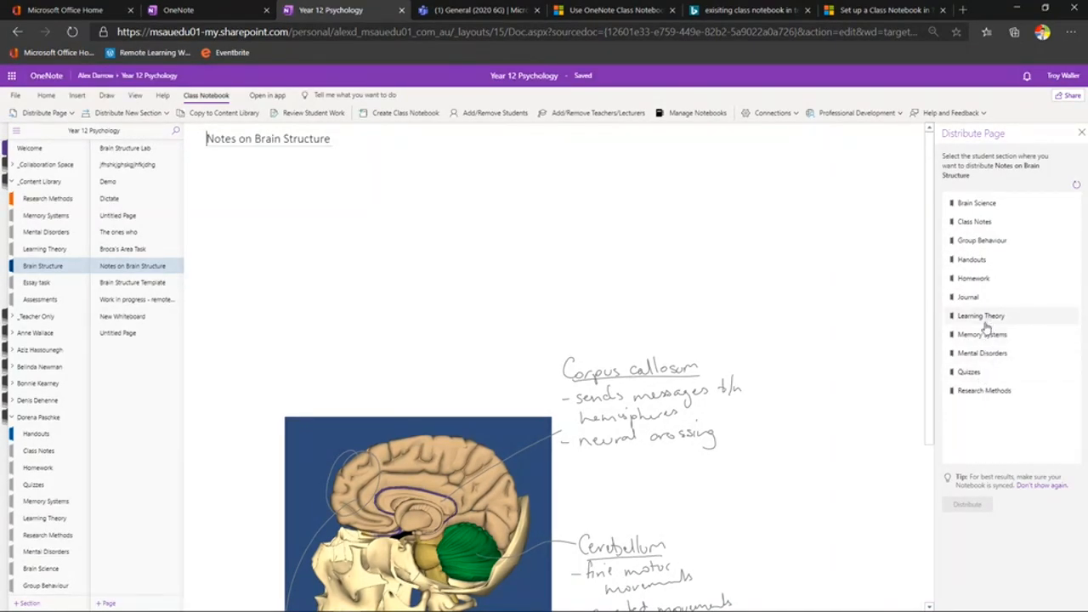
pyautogui.click(985, 391)
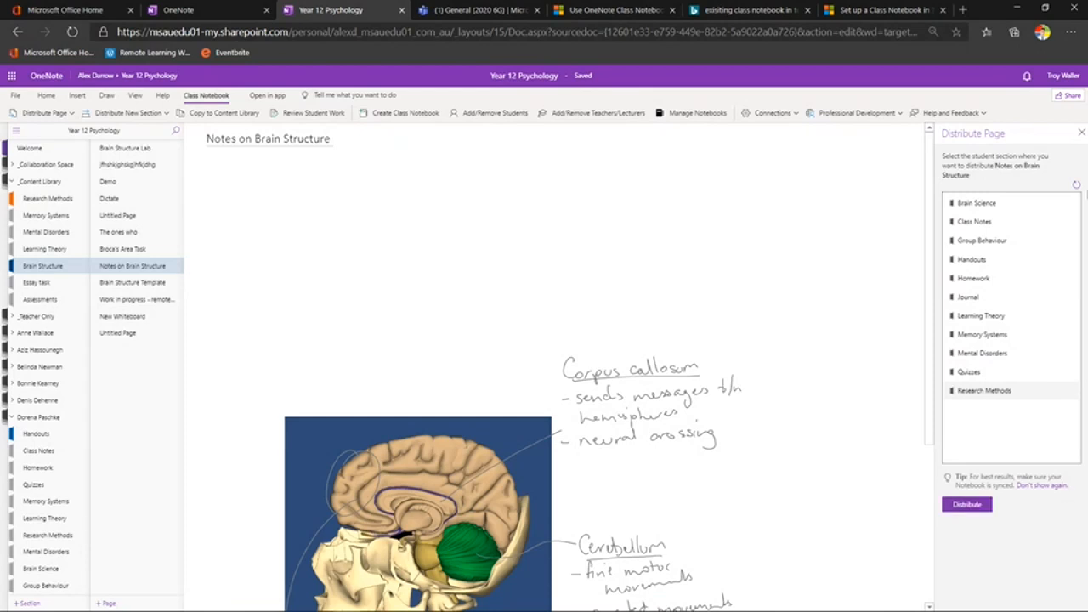
pyautogui.click(1082, 132)
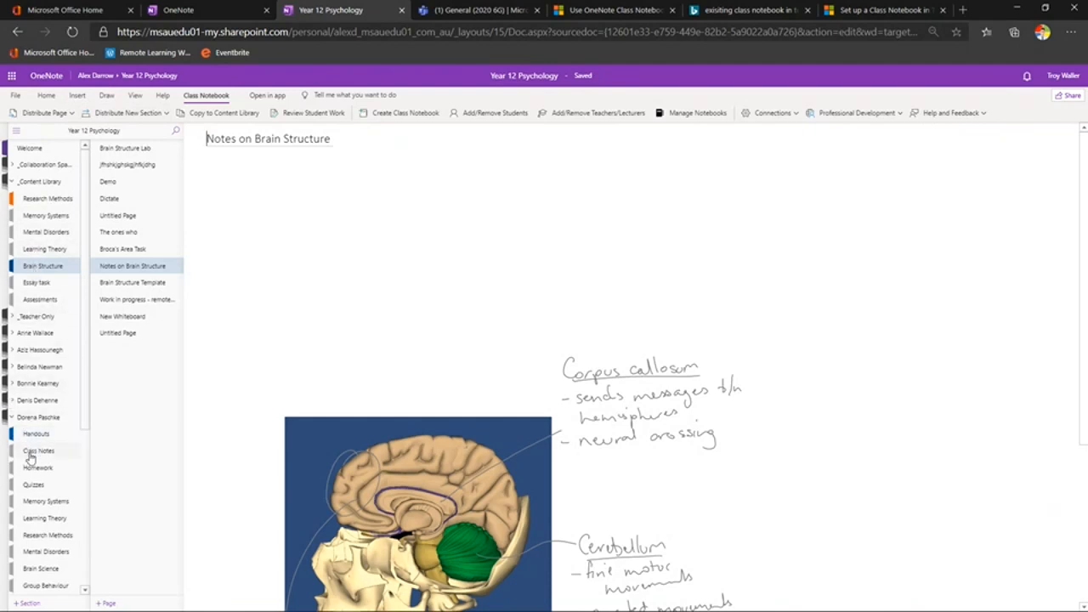
# Look at the Distribute New Section options, then expand a student's section group to reach its Quizzes section
pyautogui.click(164, 113)
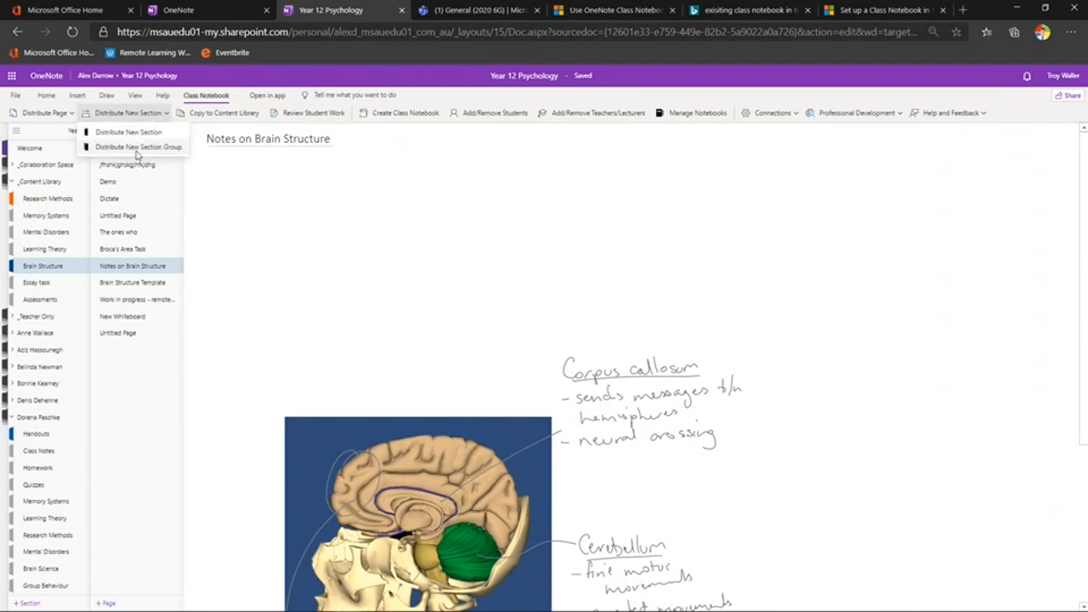
pyautogui.click(130, 115)
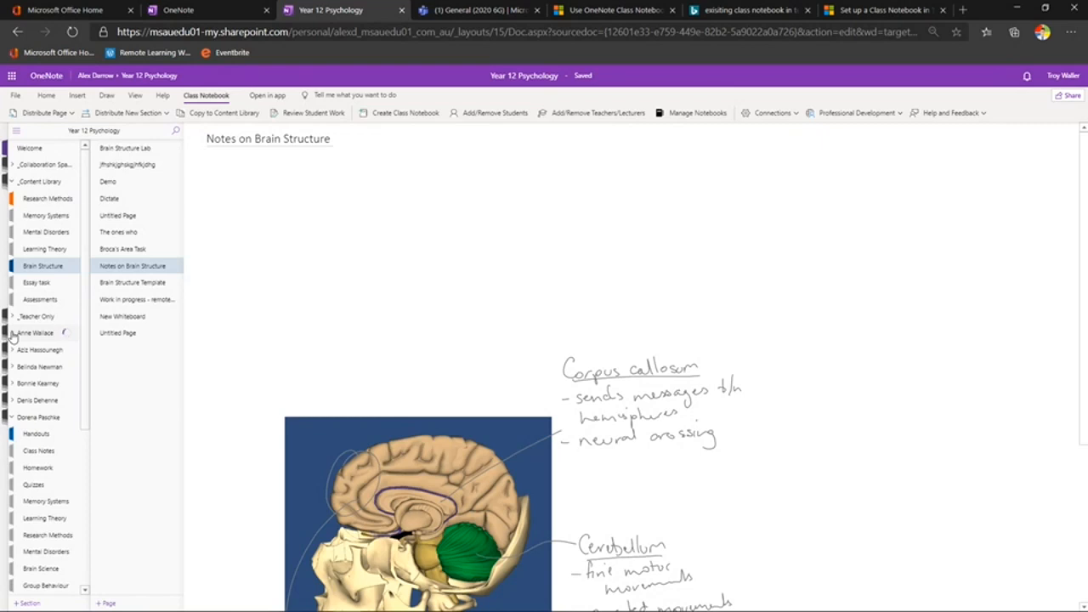
pyautogui.click(12, 334)
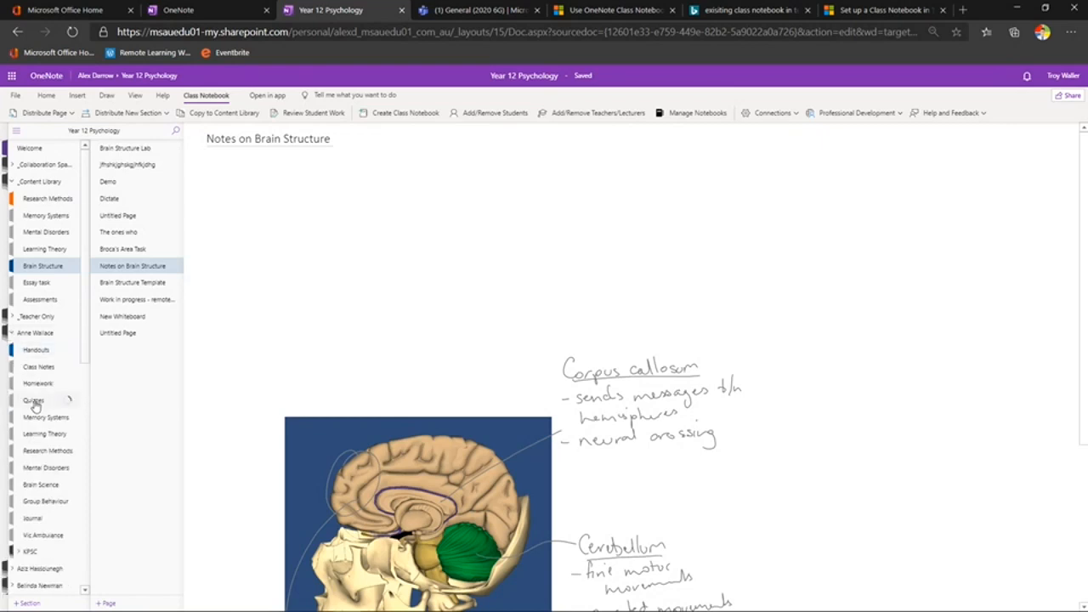
pyautogui.scroll(-2, 58, 306)
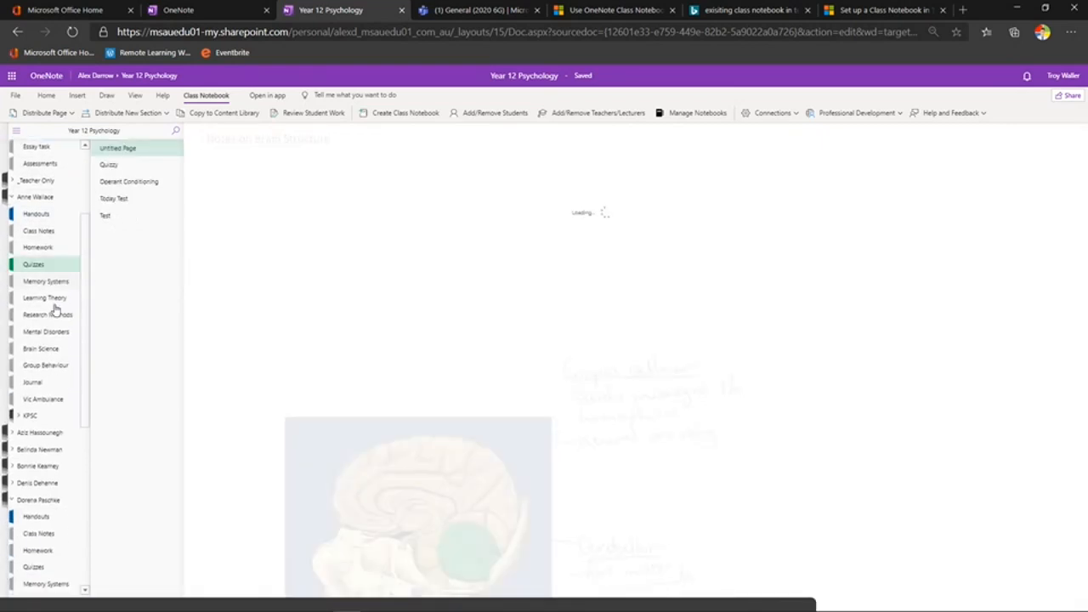
# Use Review Student Work to pick the Quizzes section and Today Test page, and open one student's copy
pyautogui.click(313, 116)
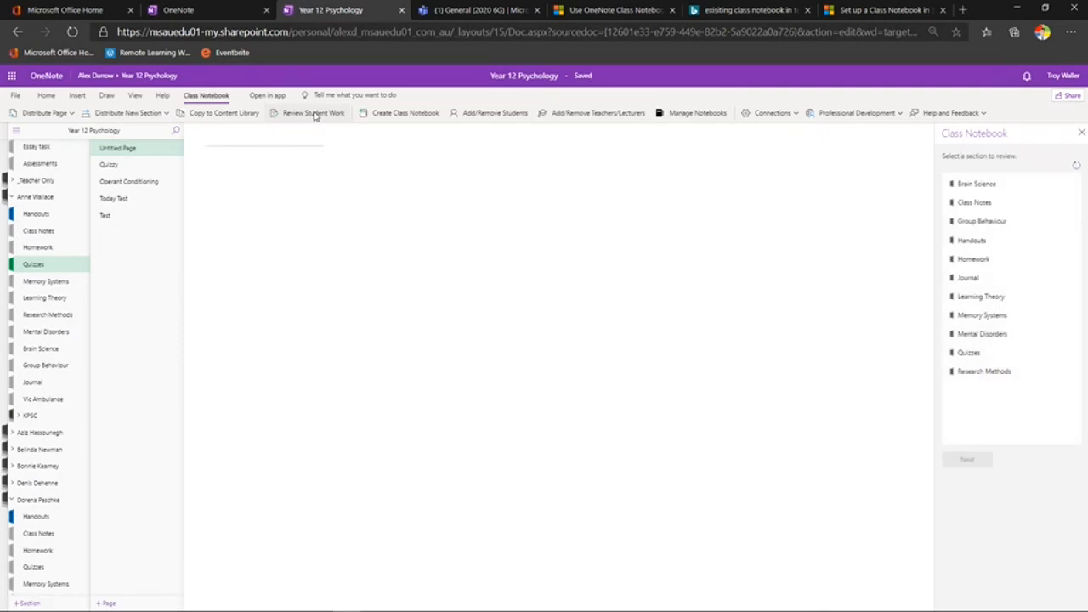
pyautogui.click(964, 354)
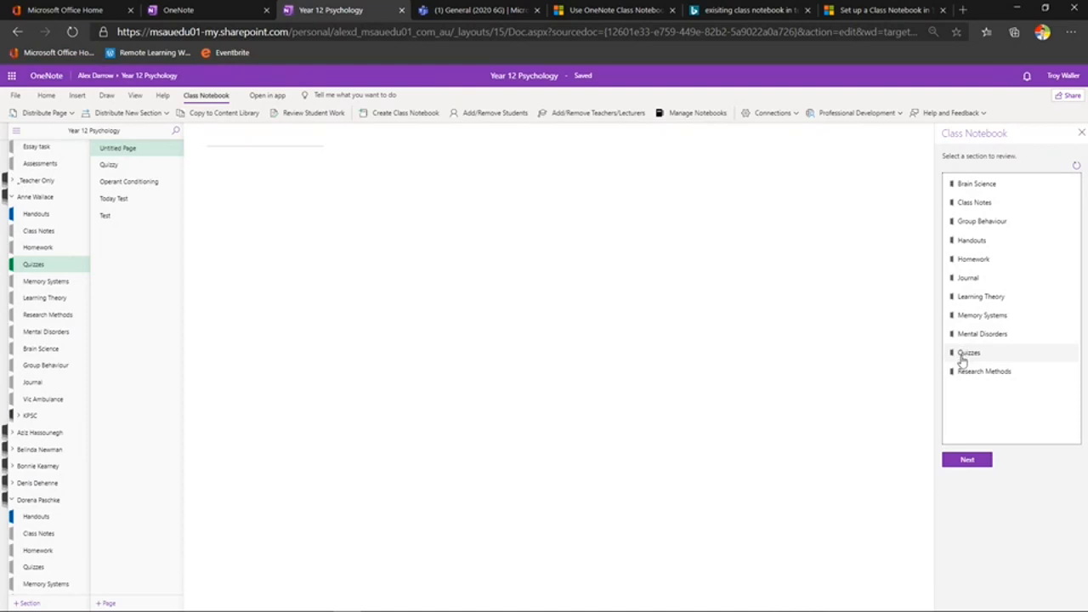
pyautogui.click(962, 357)
pyautogui.click(969, 351)
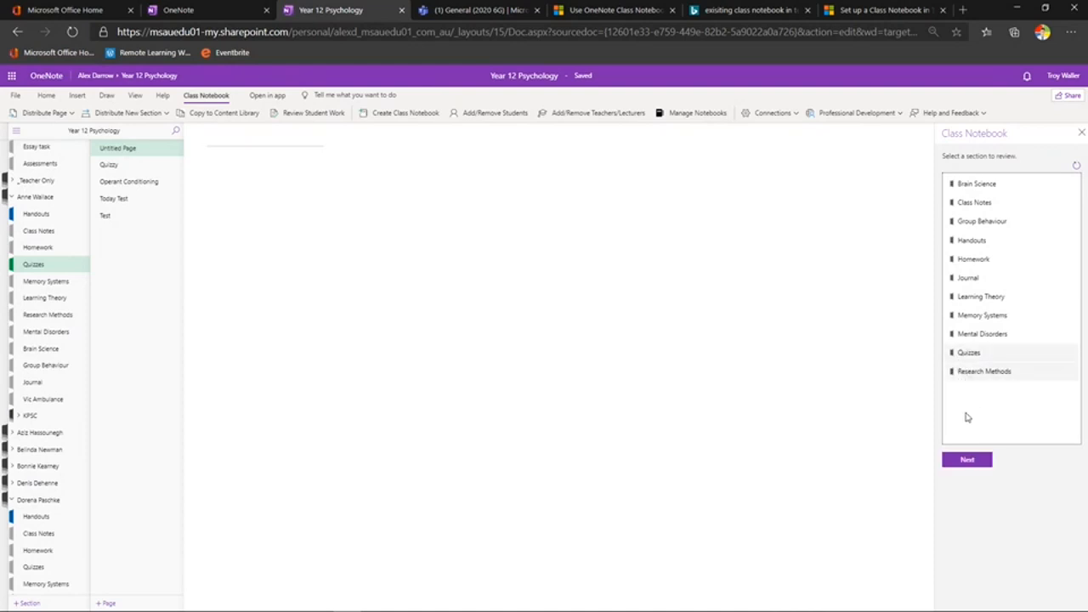
pyautogui.click(973, 460)
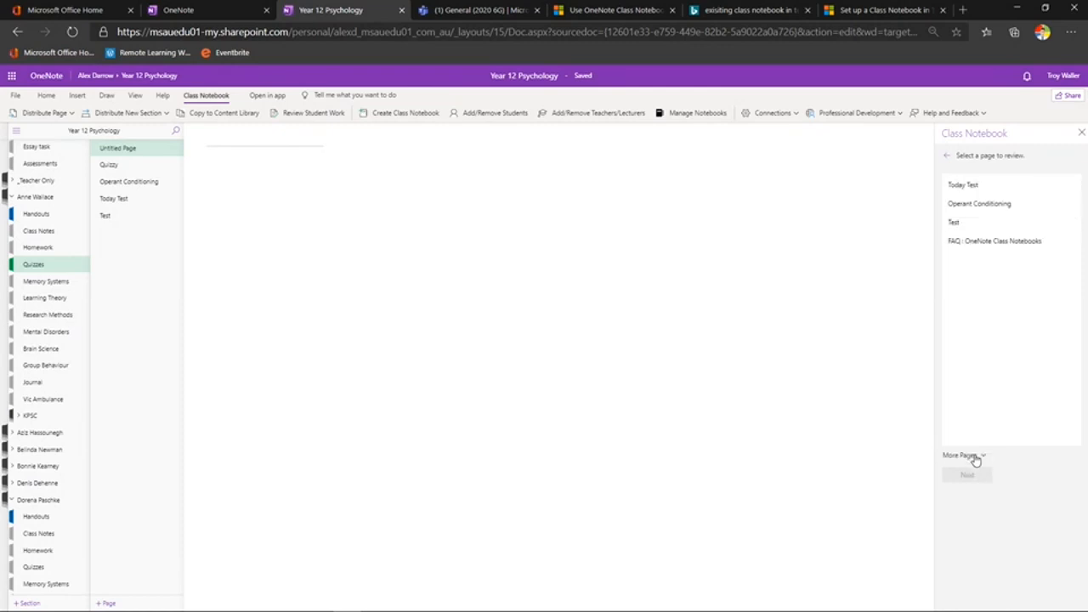
pyautogui.click(965, 194)
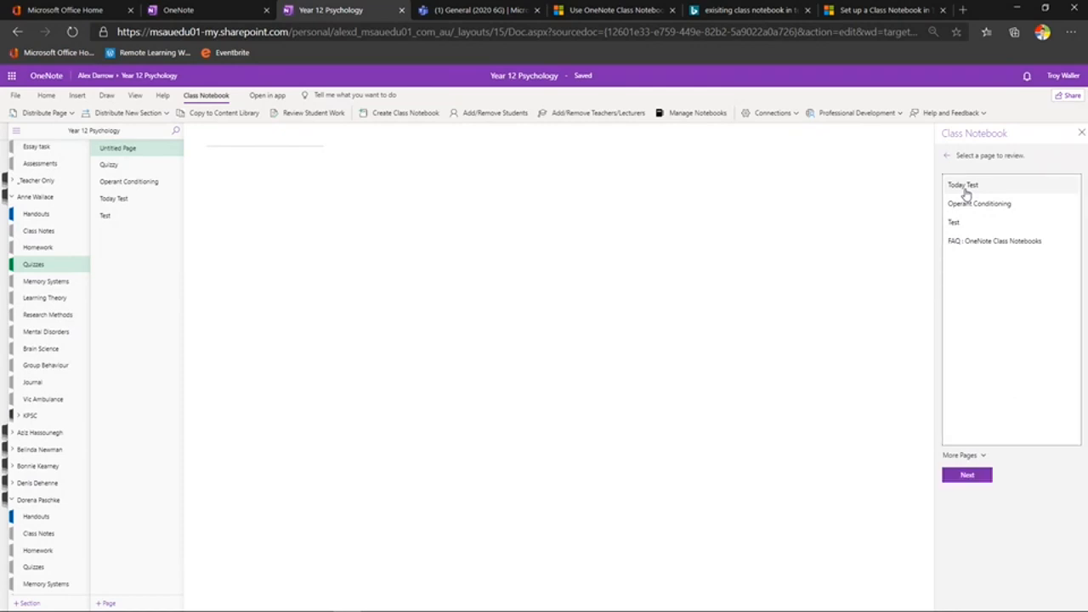
pyautogui.click(968, 474)
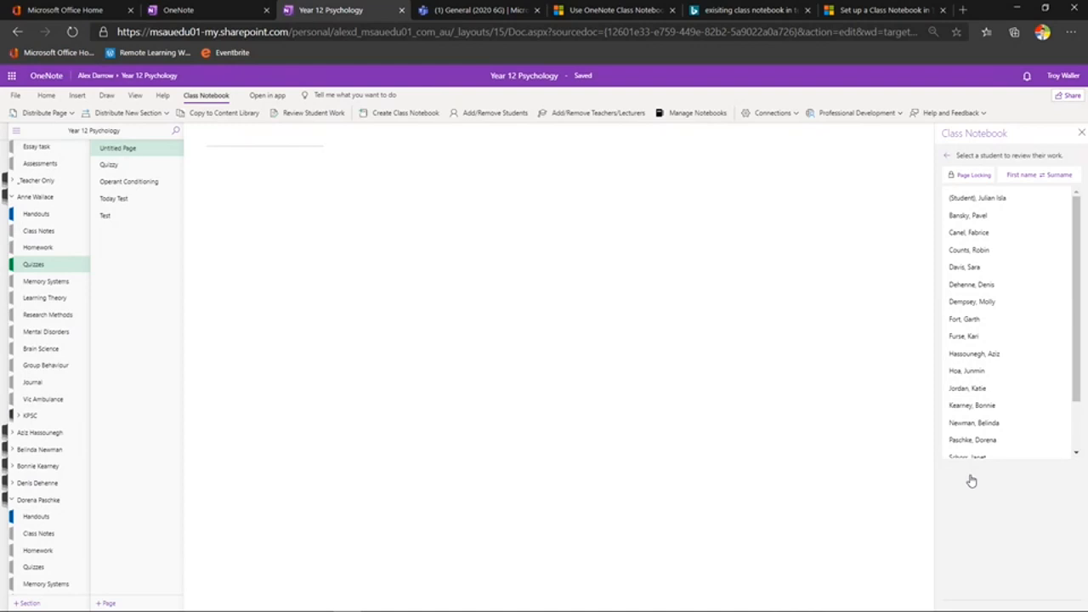
pyautogui.click(982, 217)
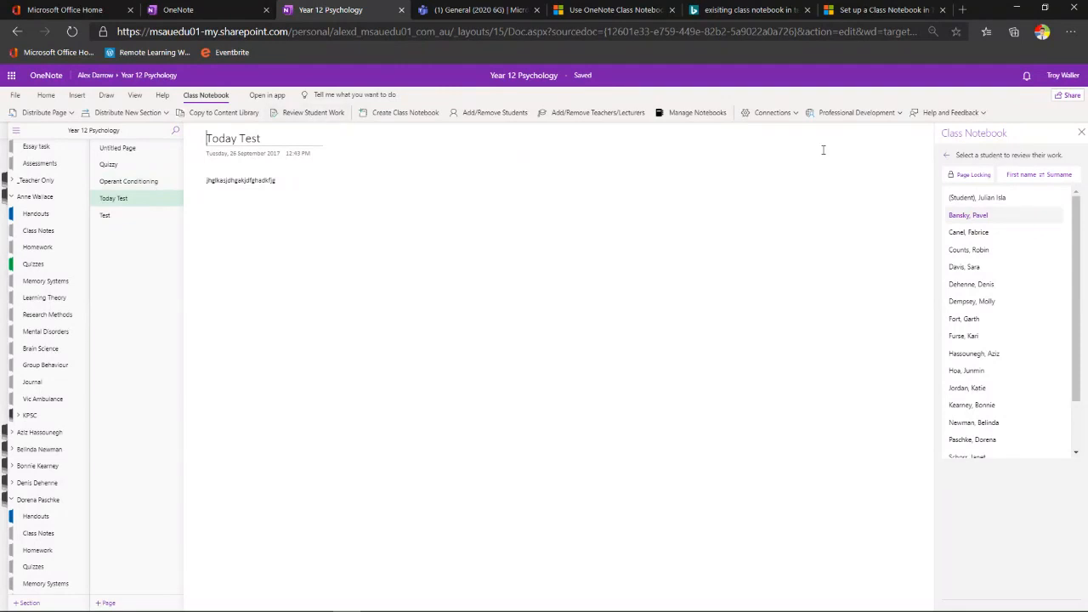
pyautogui.click(1081, 133)
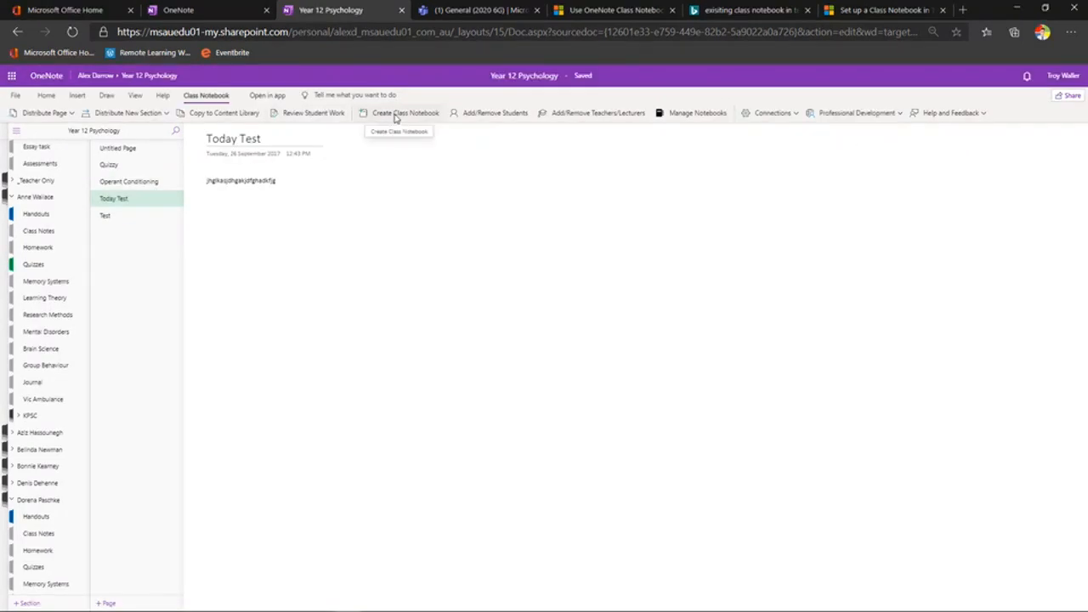
# Open Manage Notebooks and sign in with the account e-mail to reach Manage Year 12 Psychology
pyautogui.click(687, 114)
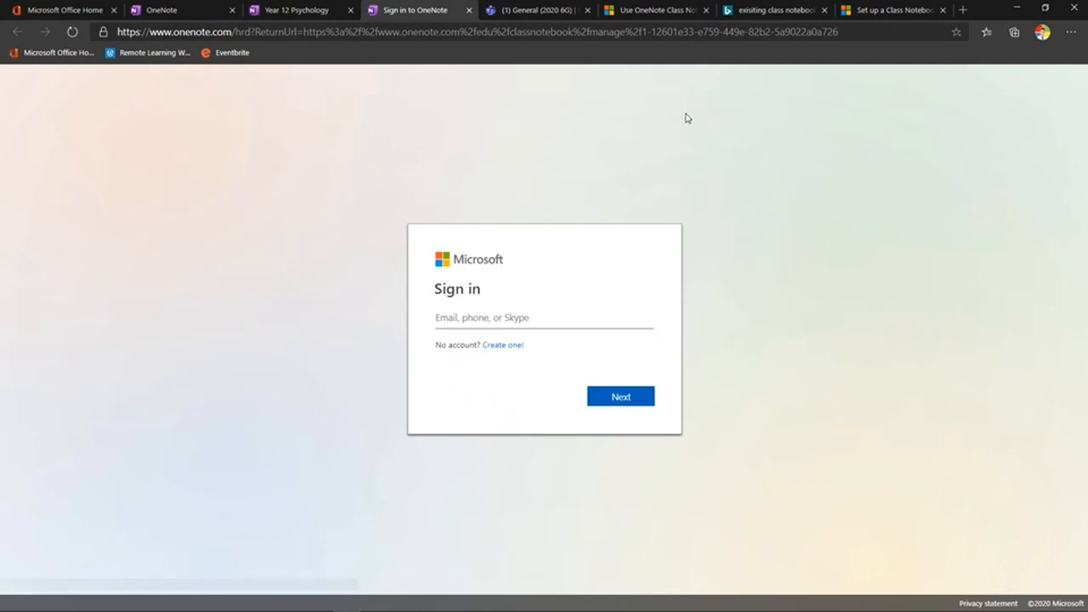
pyautogui.click(505, 317)
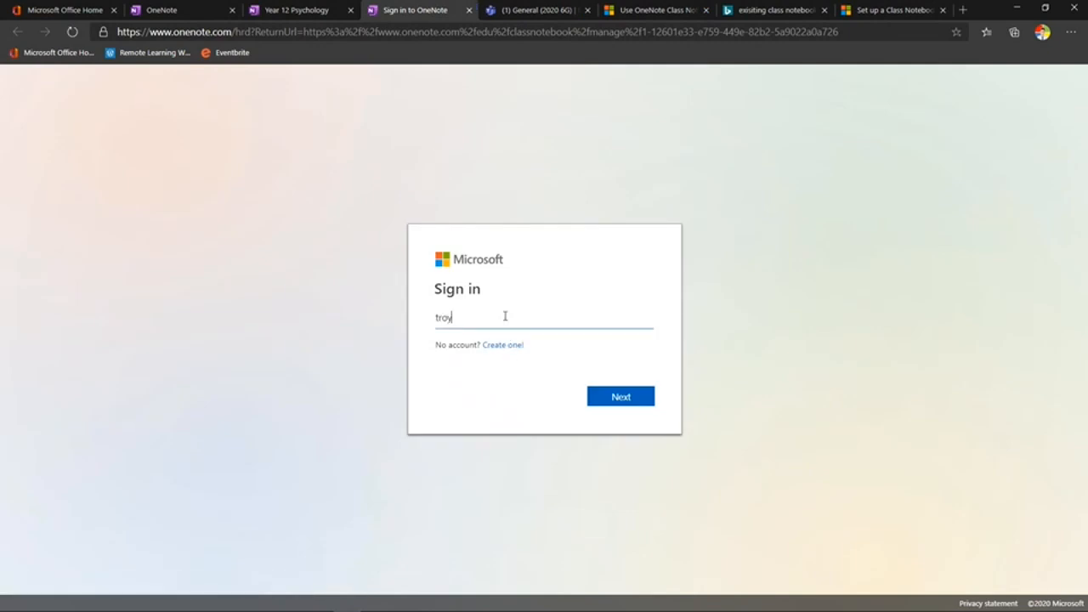
pyautogui.press('Return')
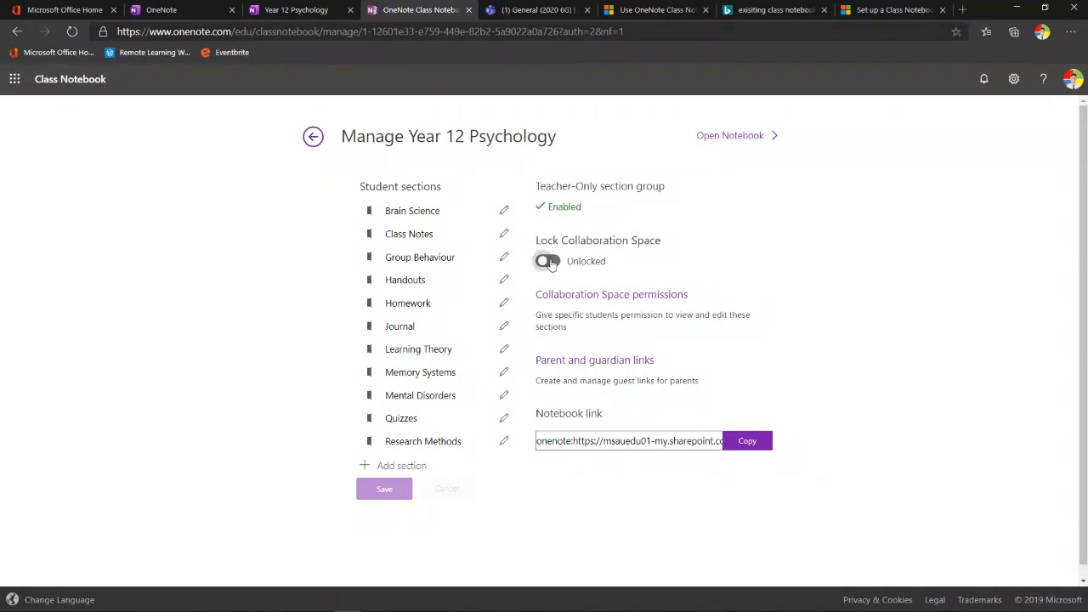
# Check Collaboration Space permissions and the Parent Notebook Links options, including Content Library, then close them
pyautogui.click(576, 297)
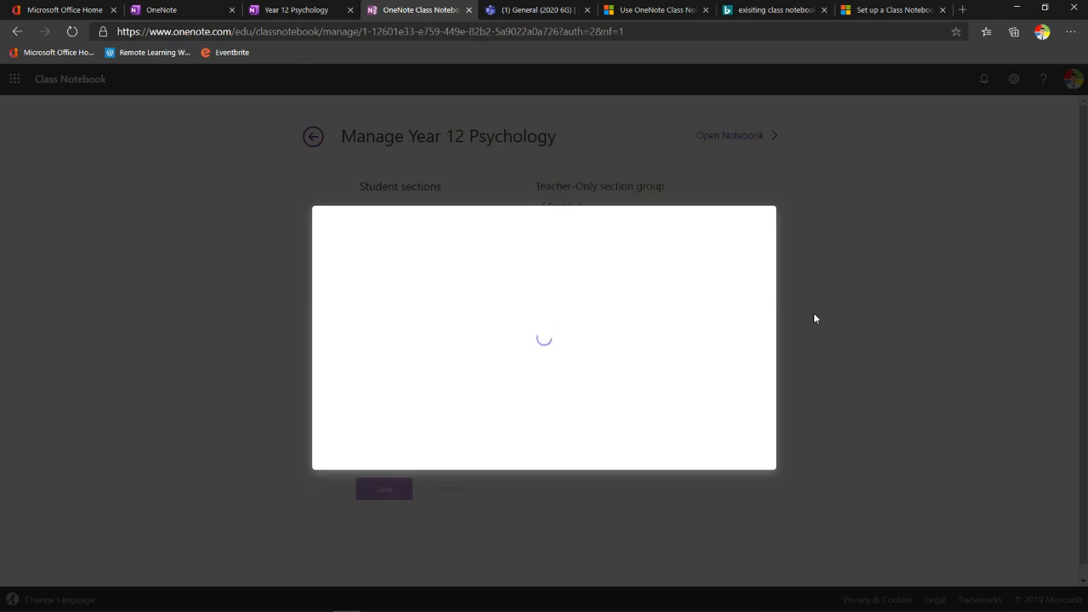
pyautogui.click(72, 31)
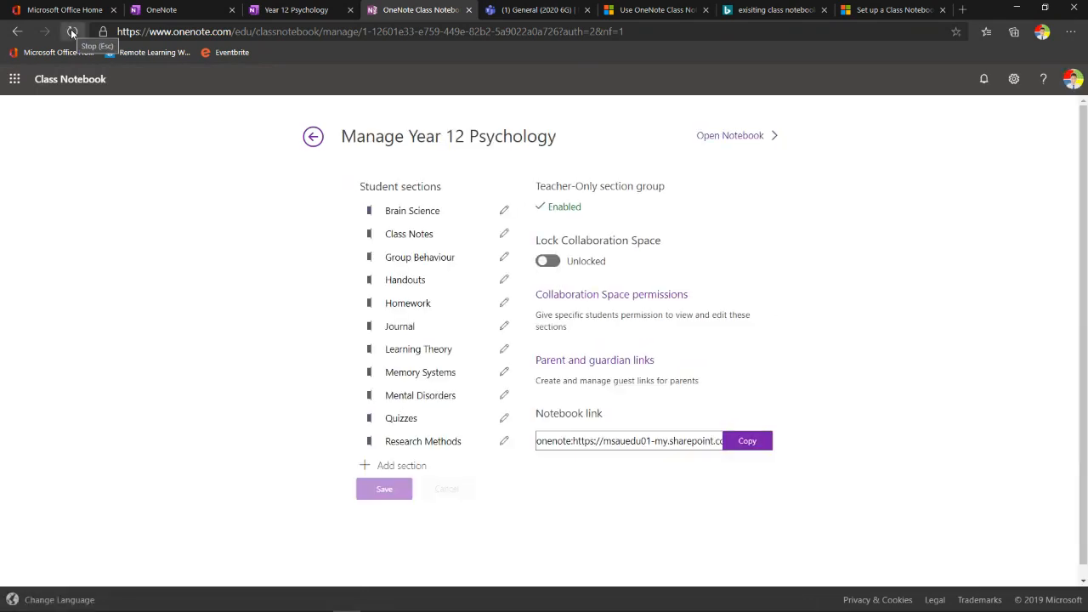
pyautogui.click(631, 372)
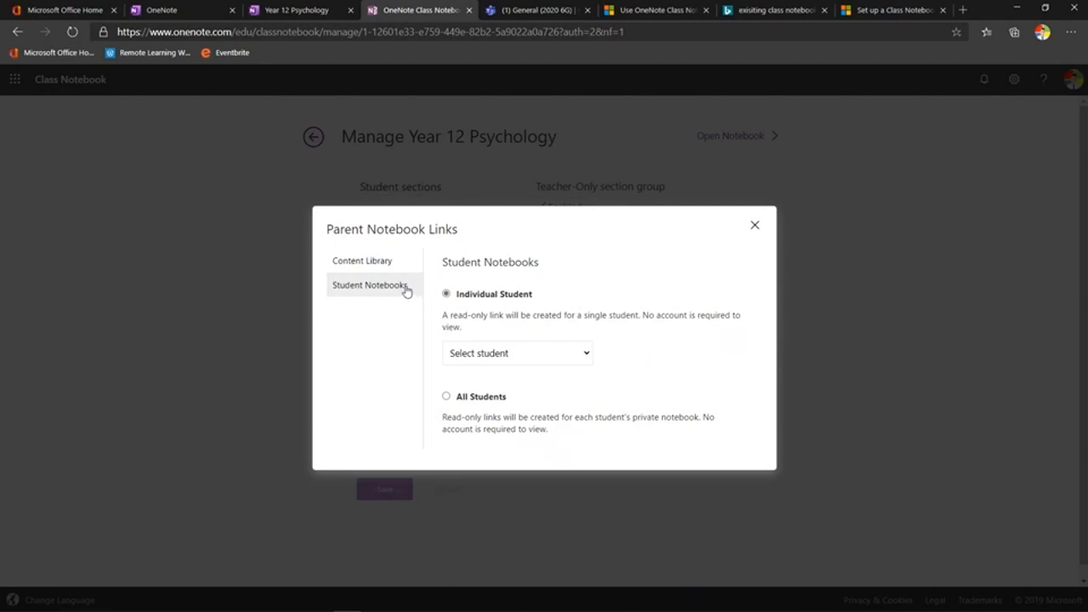
pyautogui.click(522, 354)
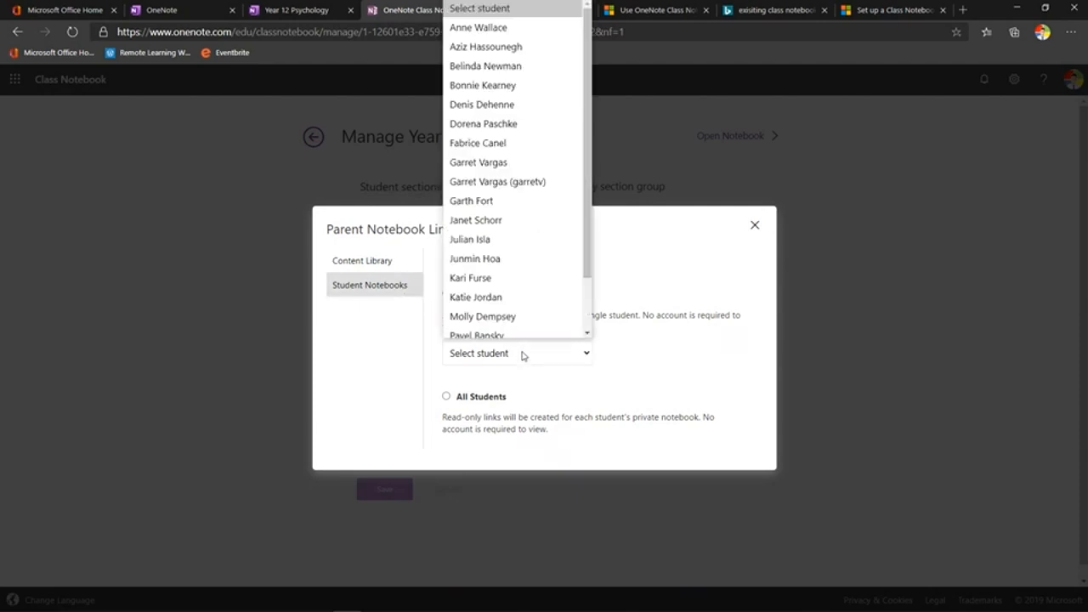
pyautogui.click(652, 359)
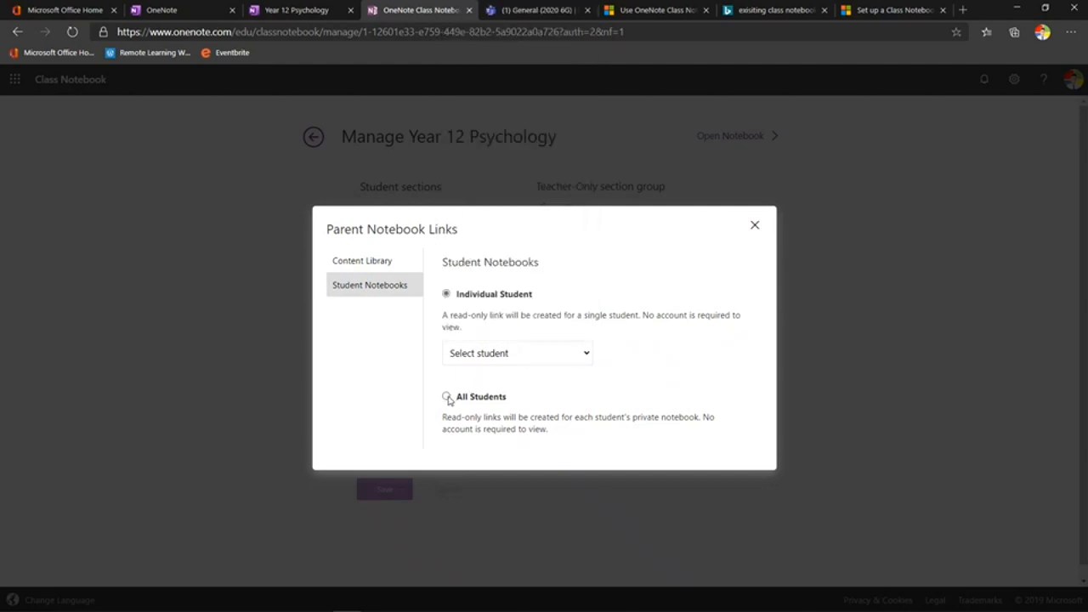
pyautogui.click(395, 262)
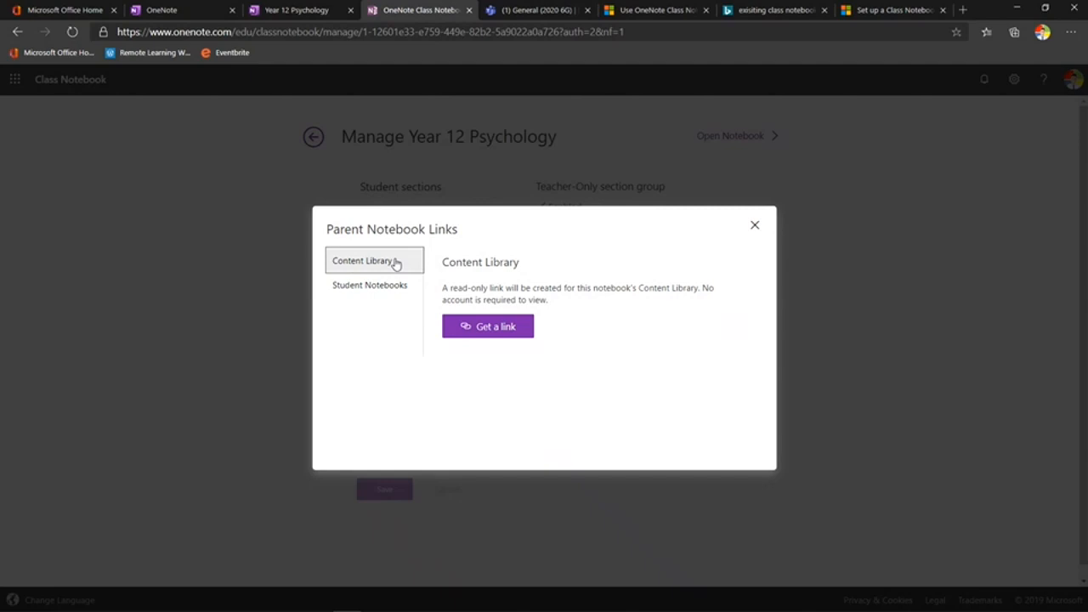
pyautogui.click(755, 228)
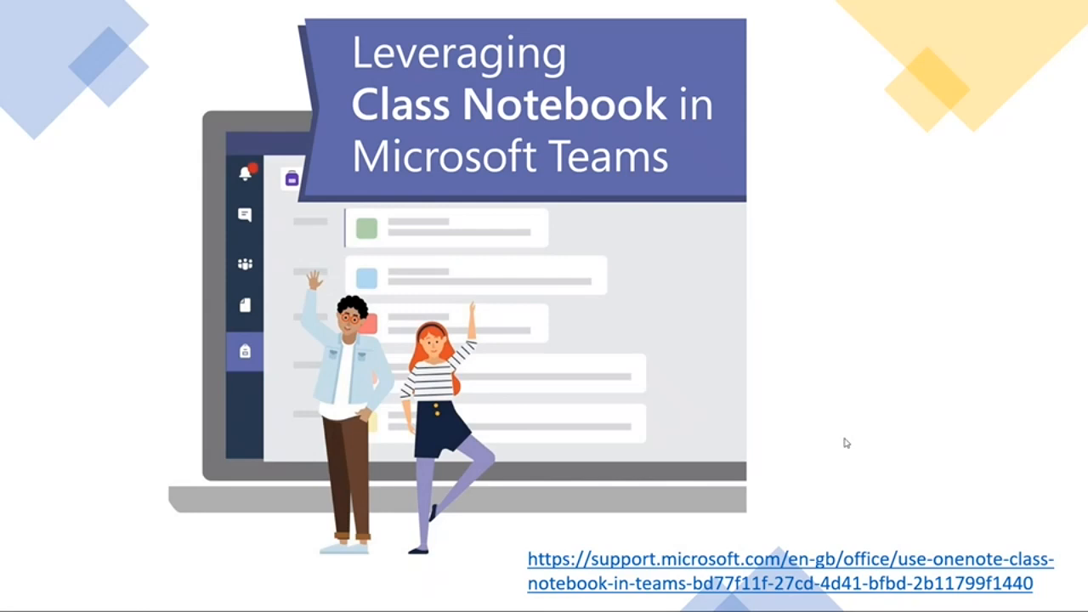
# Leave the slideshow and open the Class Notebook tab in the 2020 6G team's General channel
pyautogui.hotkey('alt', 'Tab')
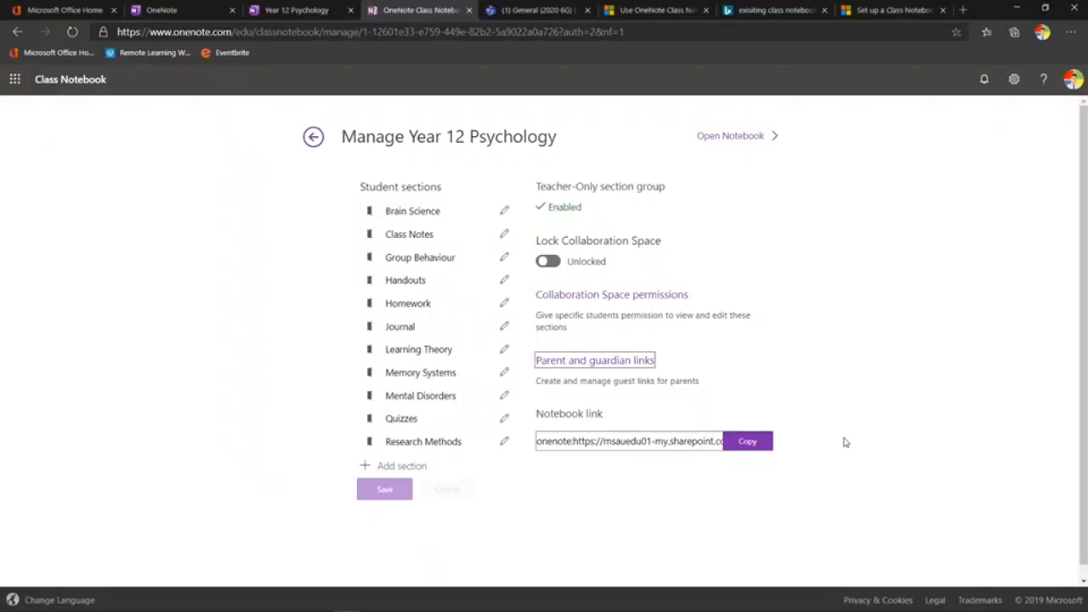
pyautogui.click(530, 14)
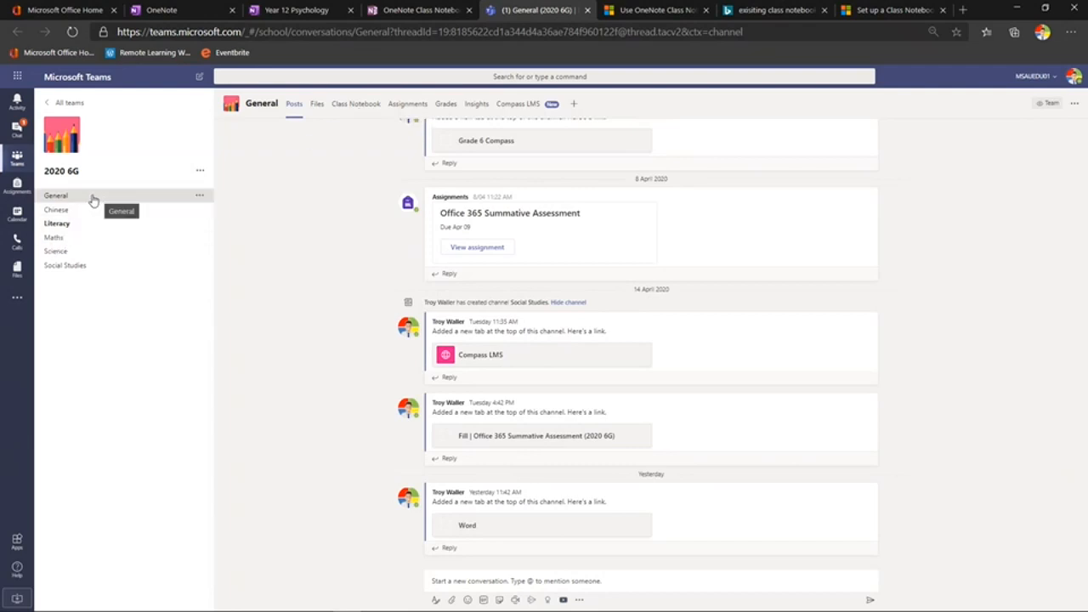
pyautogui.click(344, 110)
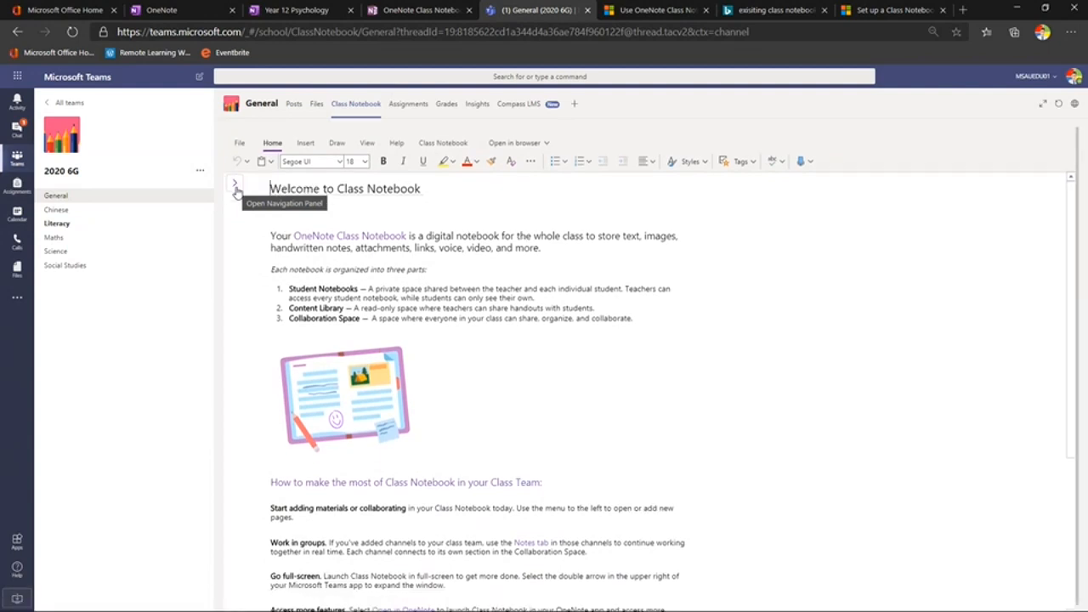
# Compare with the Year 12 Psychology notebook and expand the Teams Class Notebook's section list
pyautogui.click(295, 10)
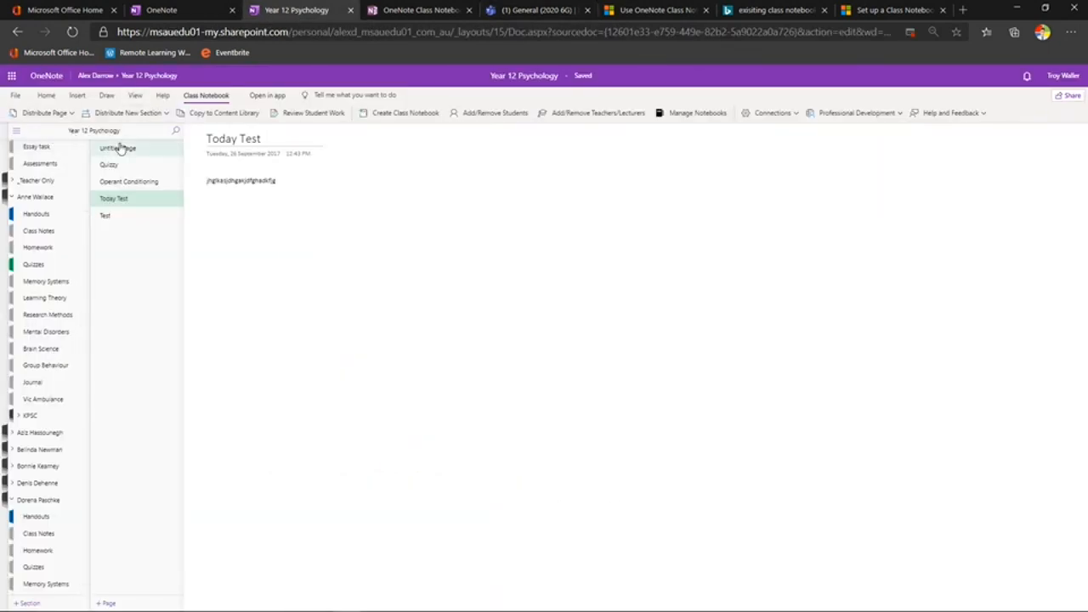
pyautogui.click(530, 16)
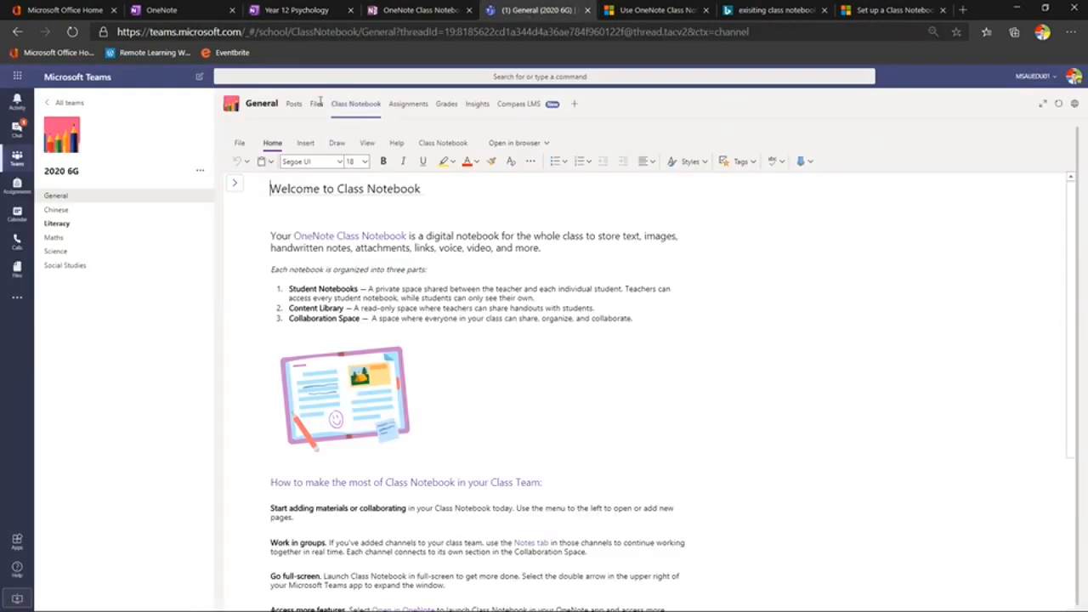
pyautogui.click(237, 186)
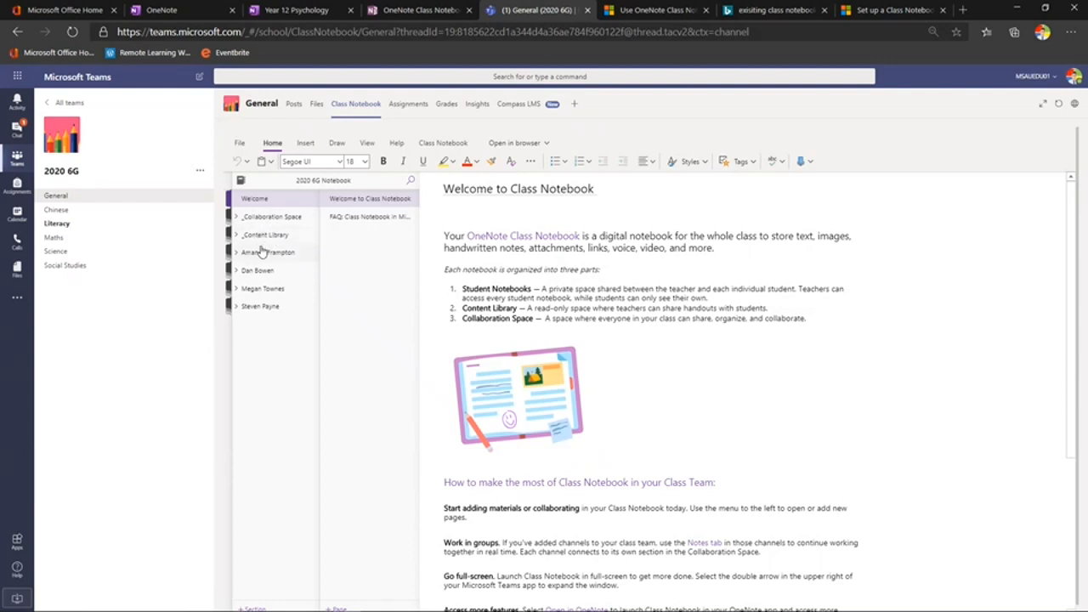
# Check the Open in browser options and the team's management menu, comparing again with Year 12 Psychology
pyautogui.click(547, 143)
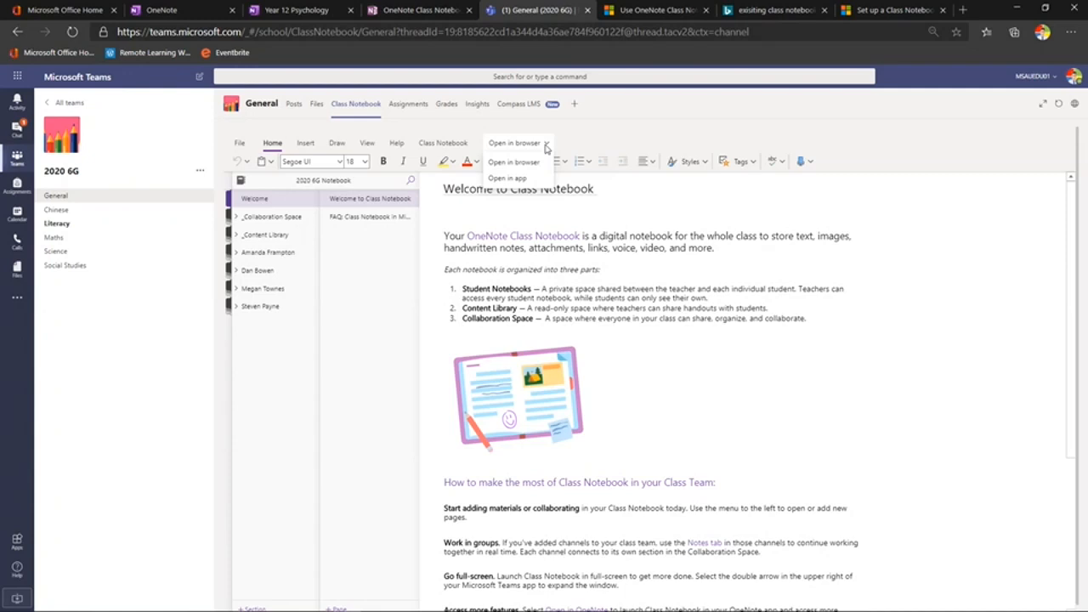
pyautogui.click(280, 15)
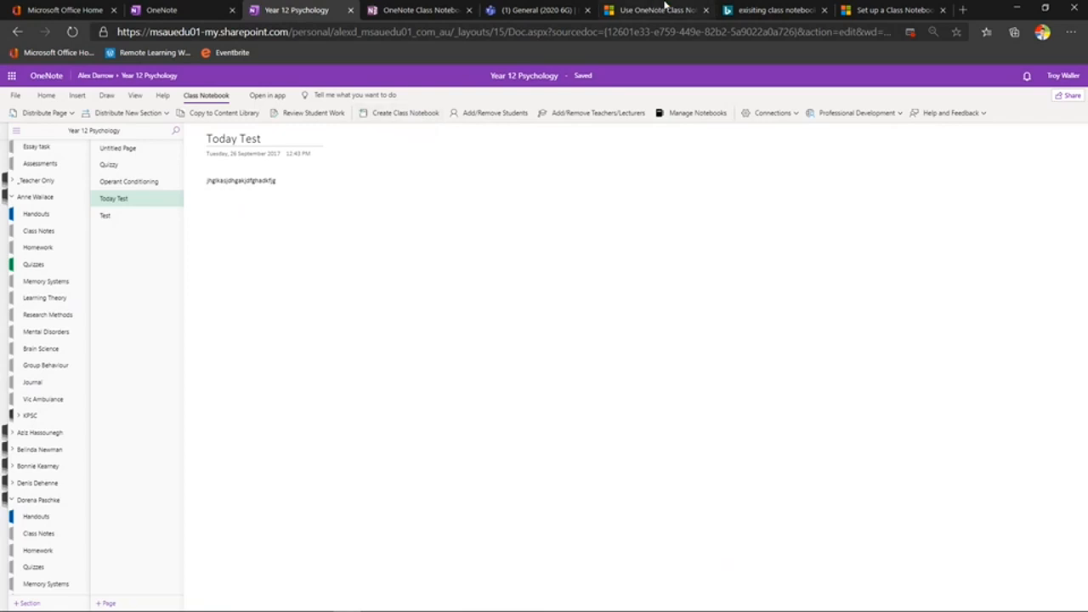
pyautogui.click(563, 10)
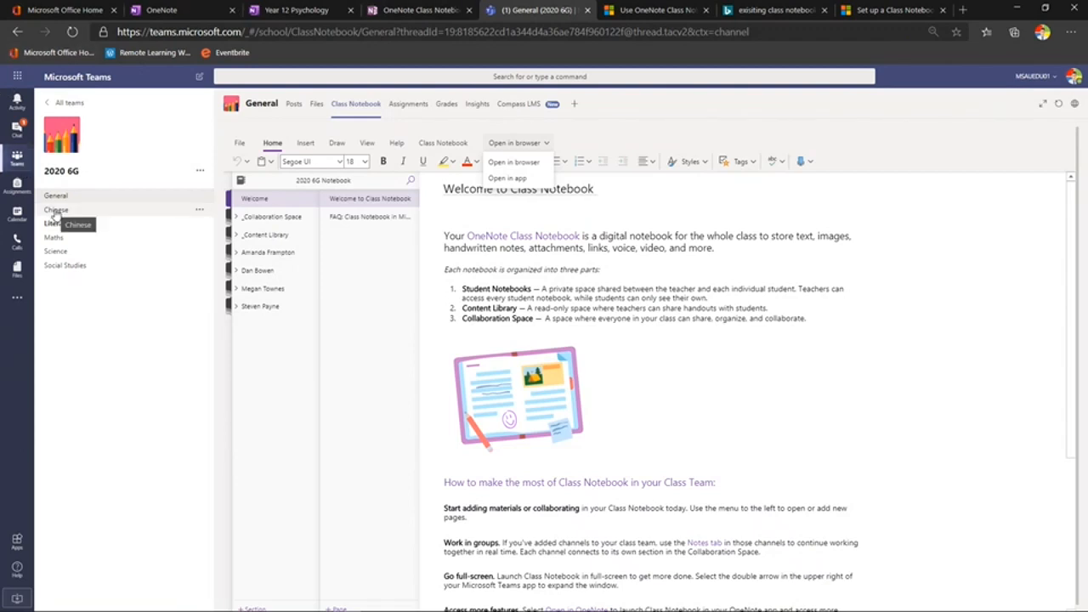
pyautogui.click(202, 173)
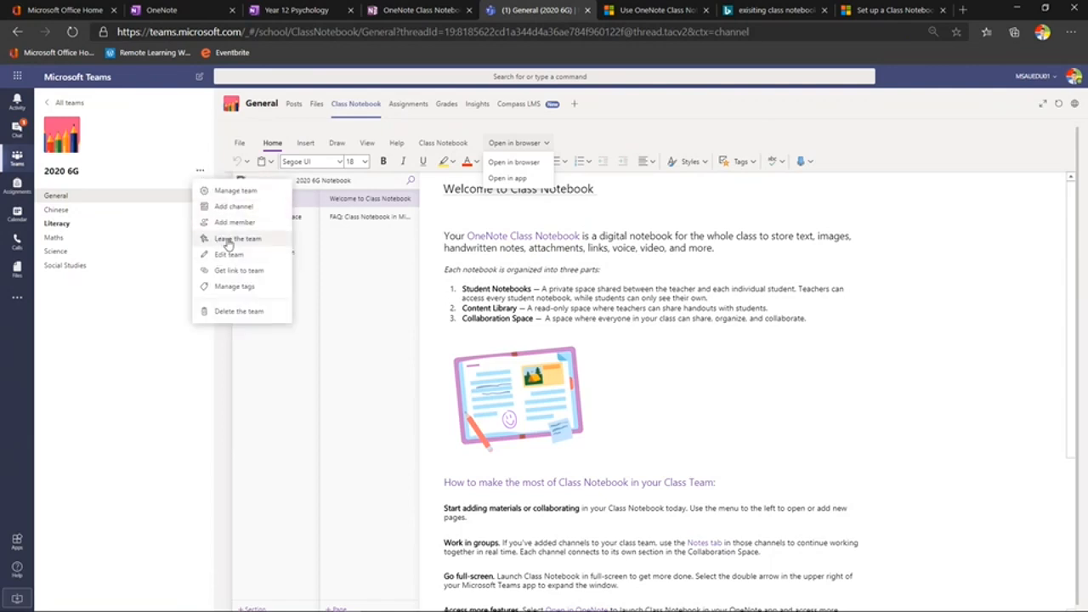
pyautogui.click(157, 119)
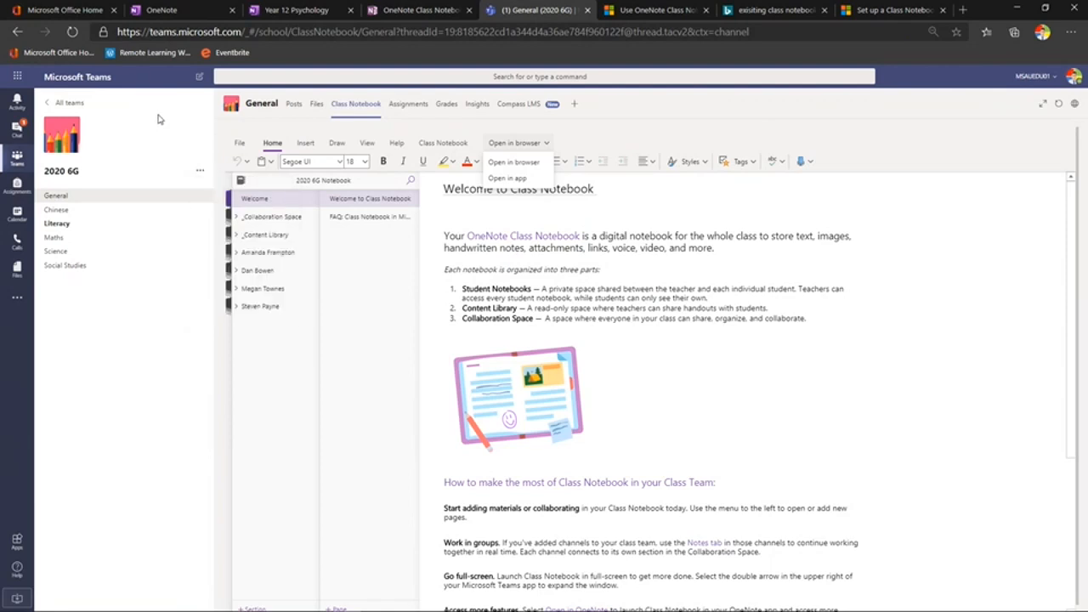
# Open the Literacy channel's notes, then compare with the General channel's Class Notebook section list
pyautogui.click(61, 225)
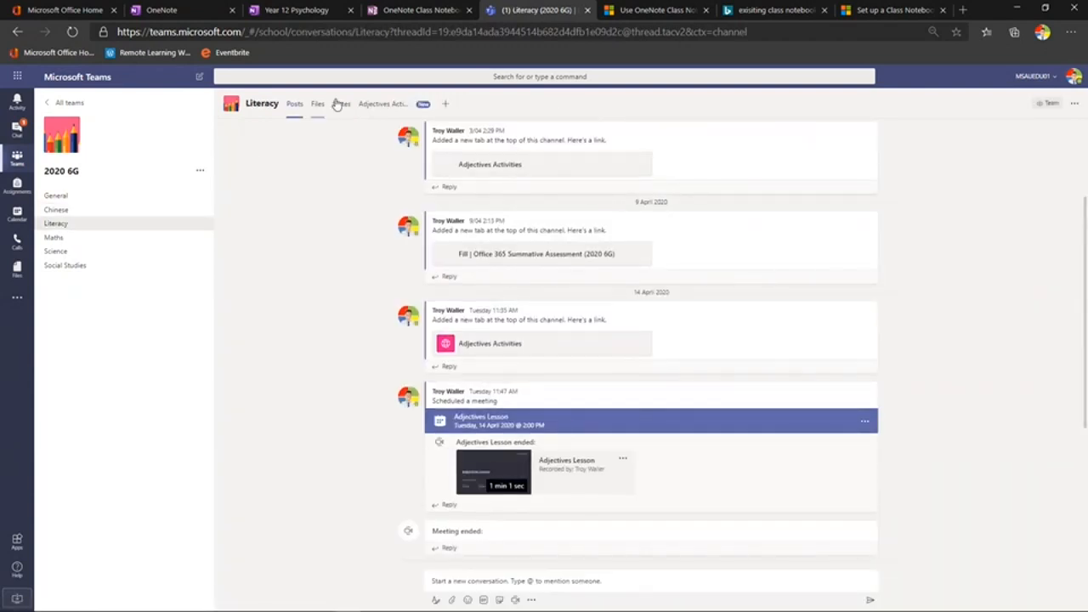
pyautogui.click(339, 107)
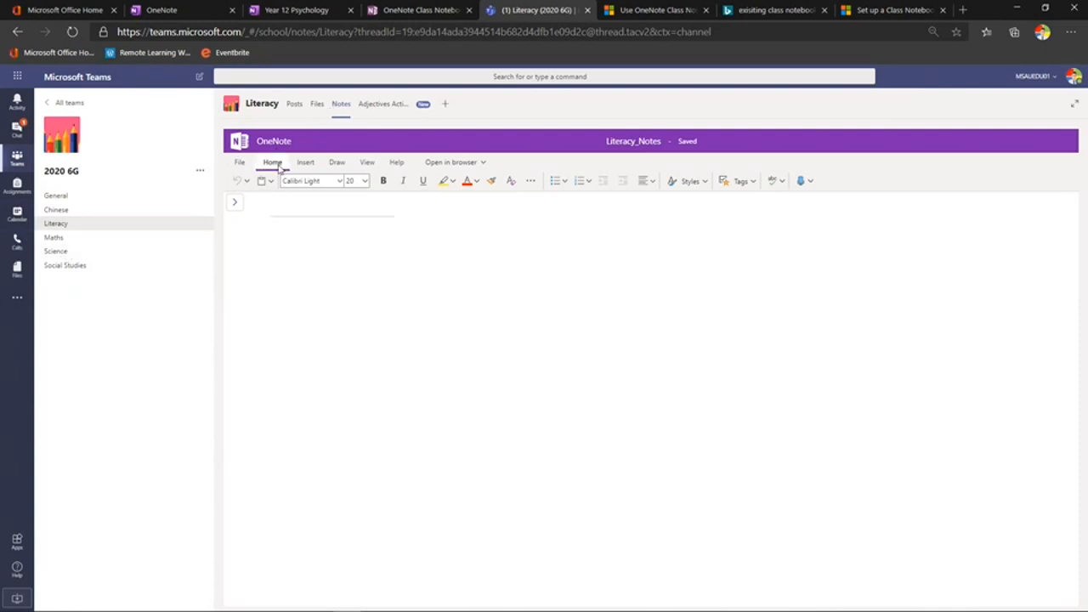
pyautogui.click(71, 198)
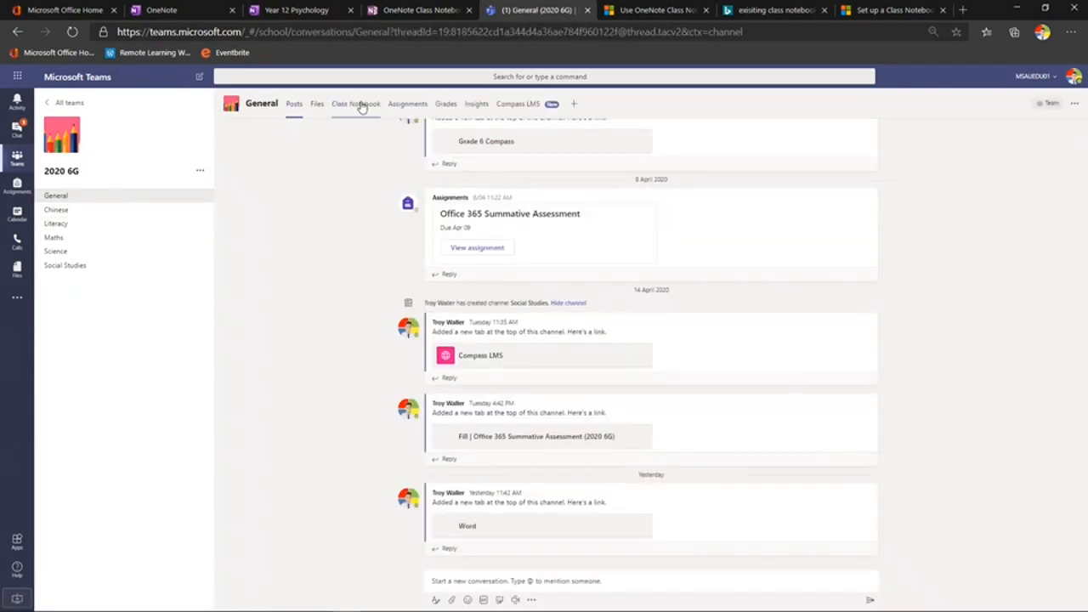
pyautogui.click(361, 106)
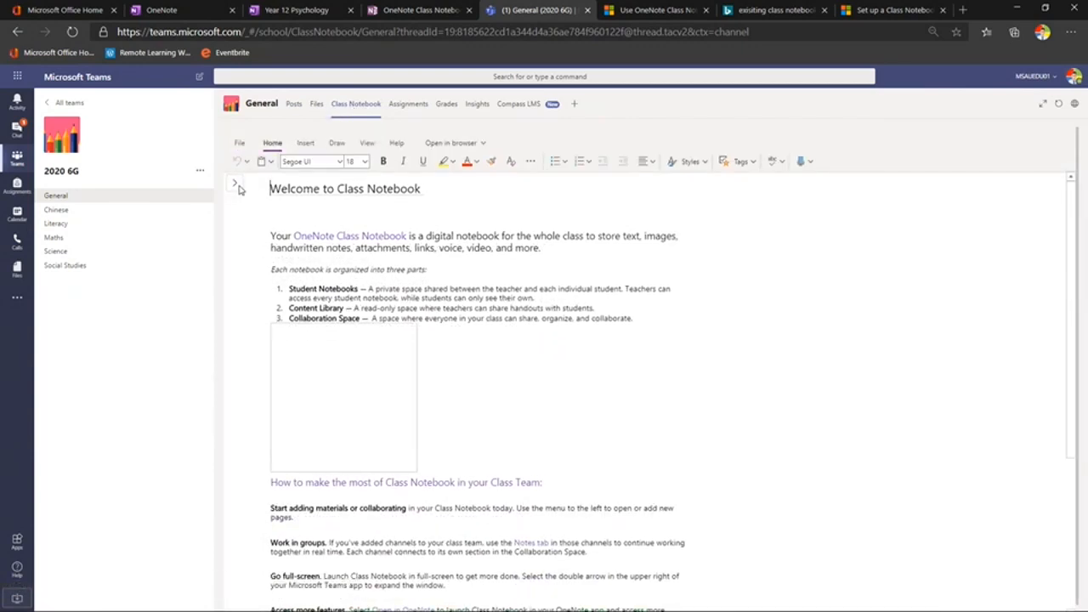
pyautogui.click(236, 186)
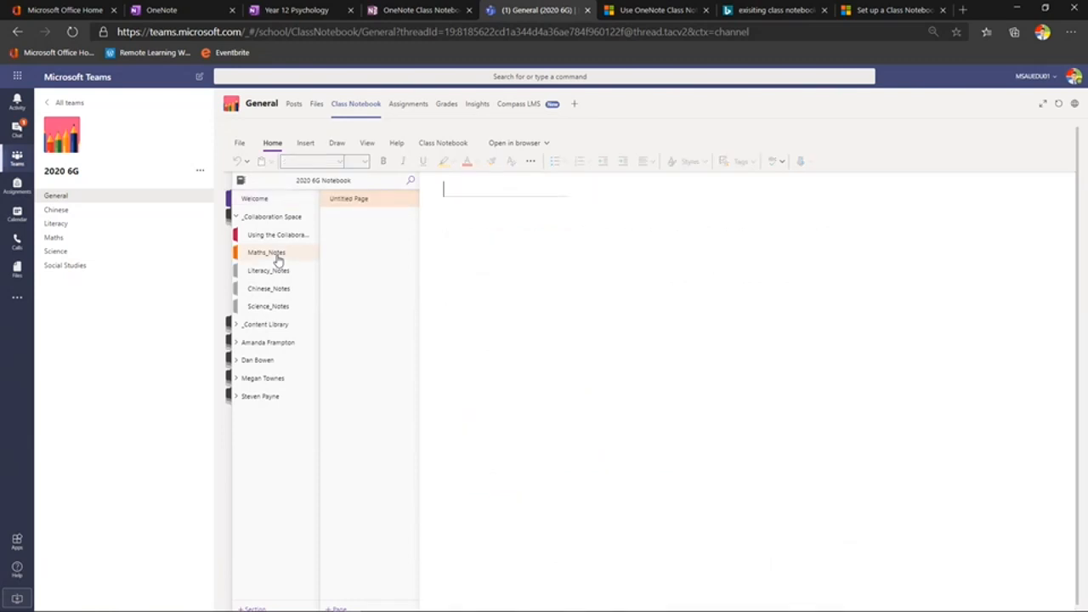
# Open the Maths channel's notes, then return to the General channel's posts
pyautogui.click(65, 242)
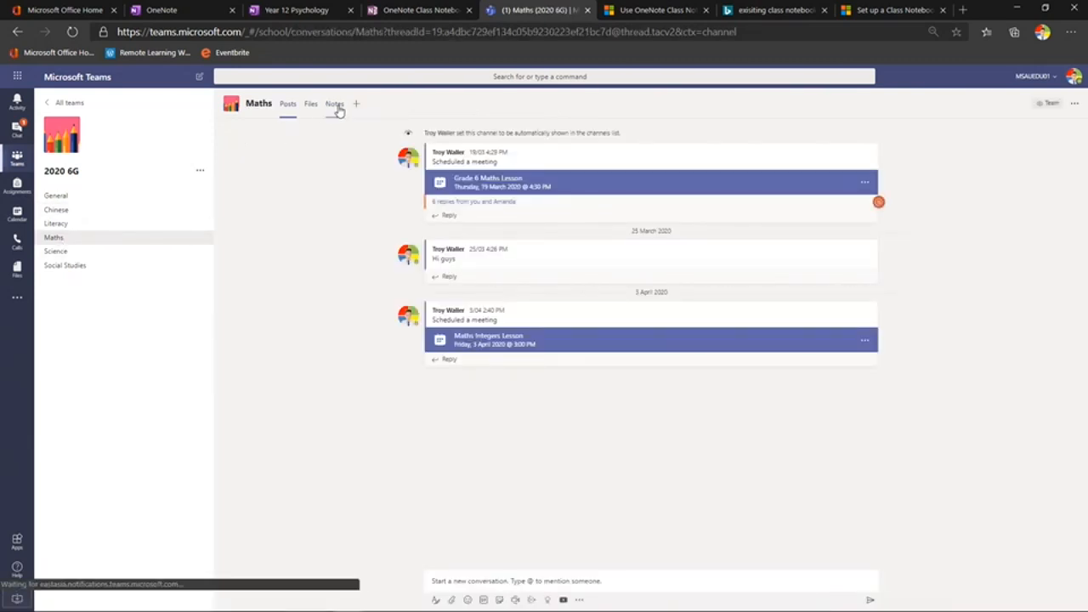
pyautogui.click(327, 112)
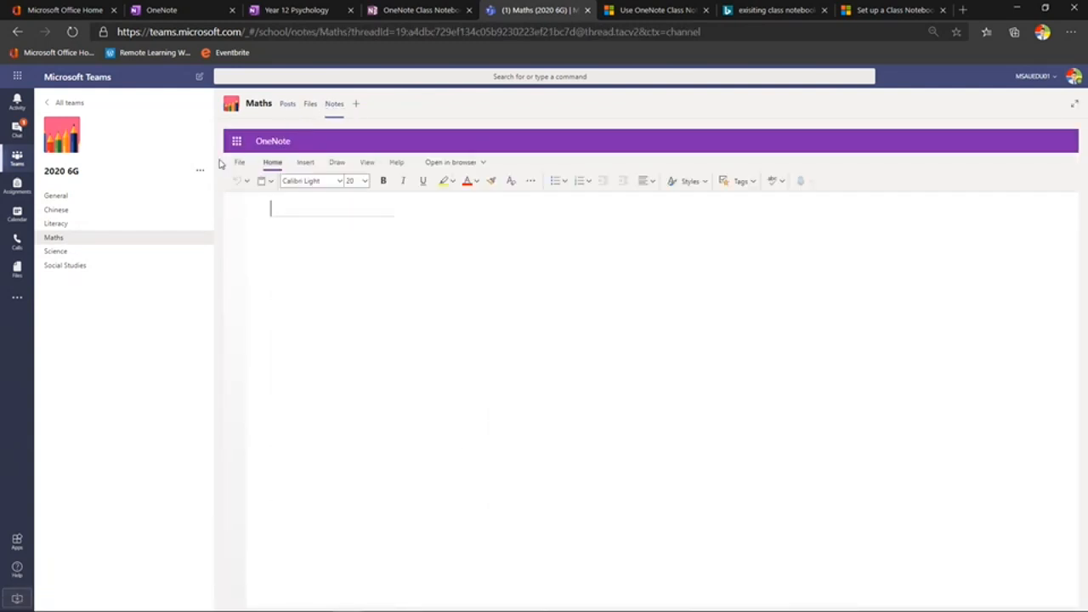
pyautogui.click(68, 199)
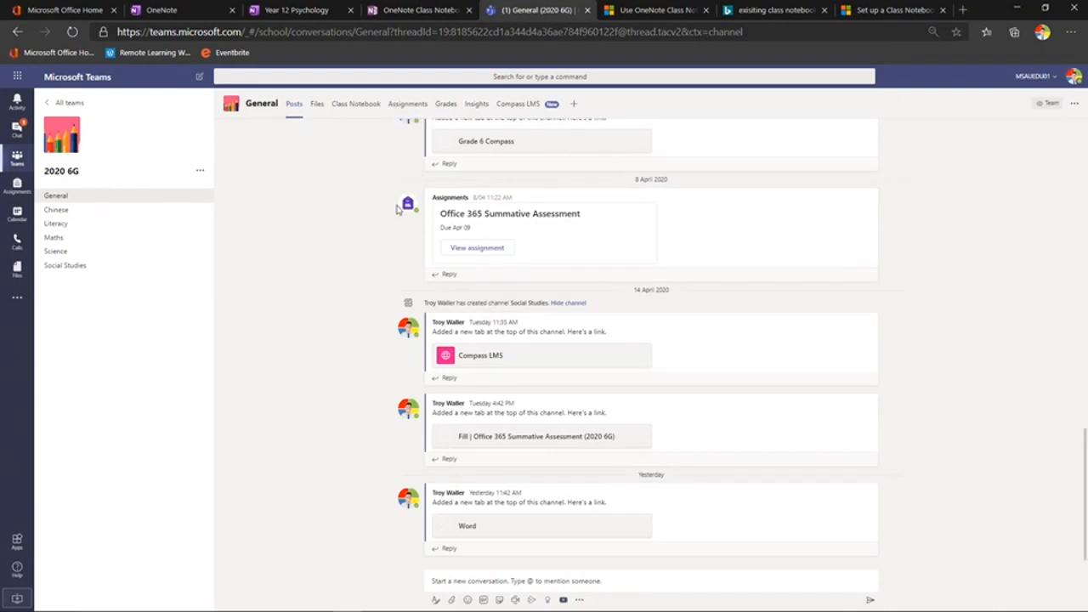
# Start a new 2020 6G assignment and check Class Notebook under Add resources without attaching anything
pyautogui.moveTo(398, 210)
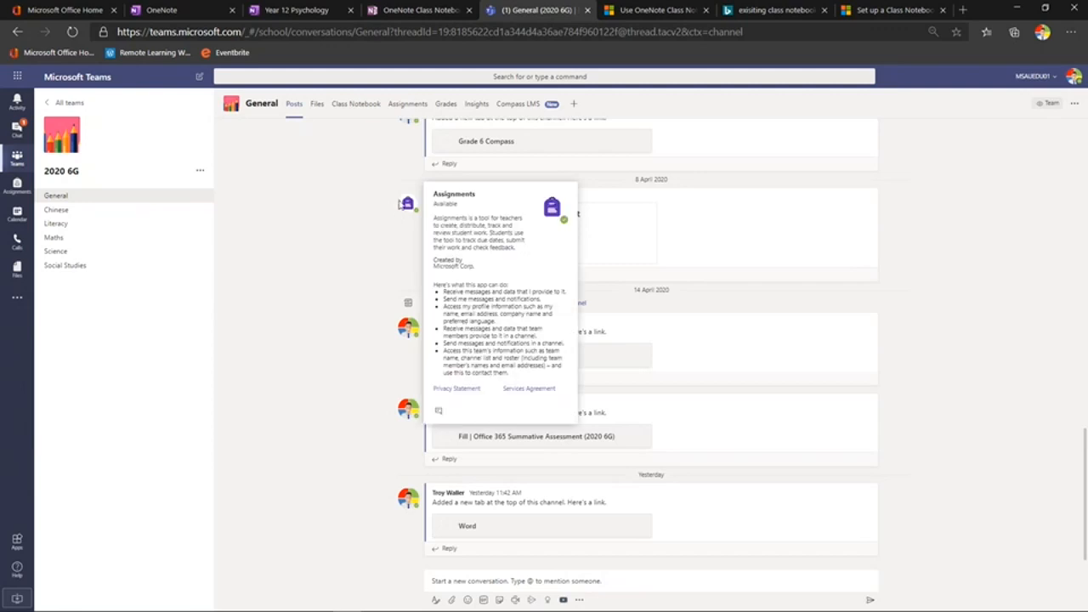
pyautogui.click(408, 106)
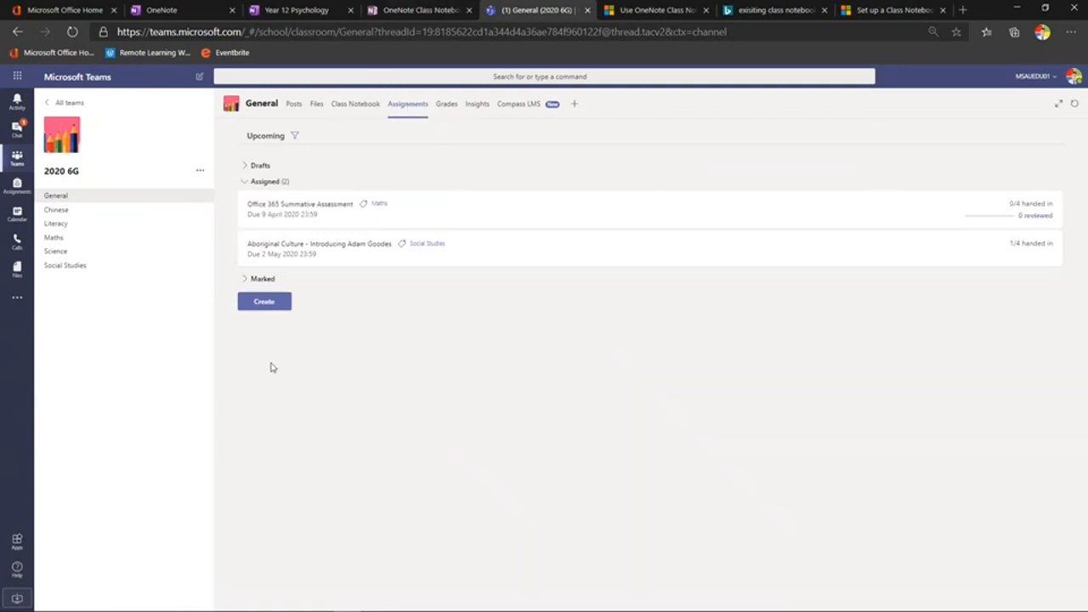
pyautogui.click(278, 307)
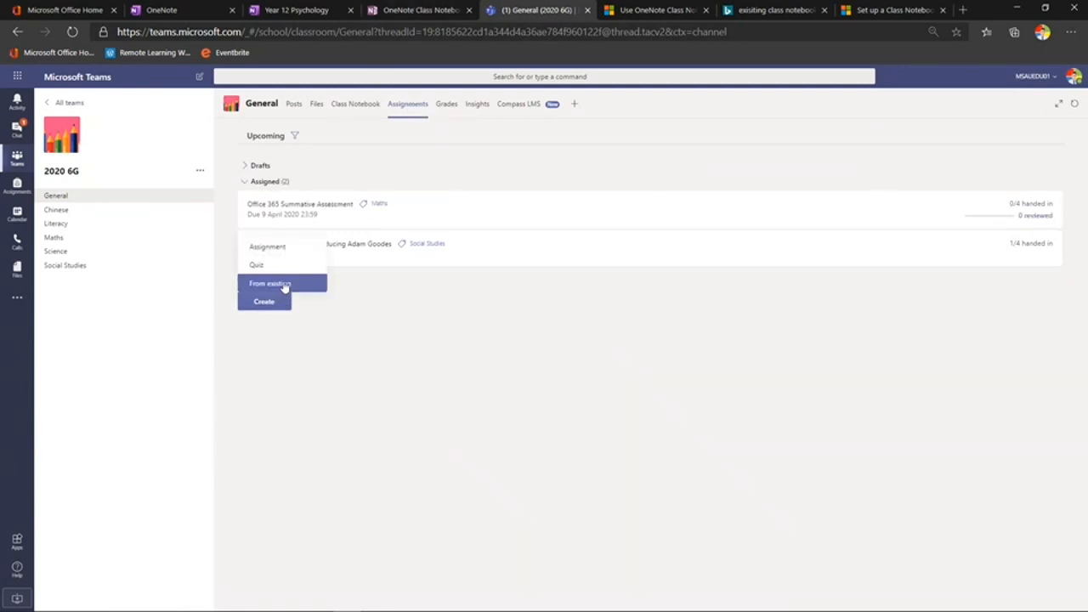
pyautogui.click(277, 254)
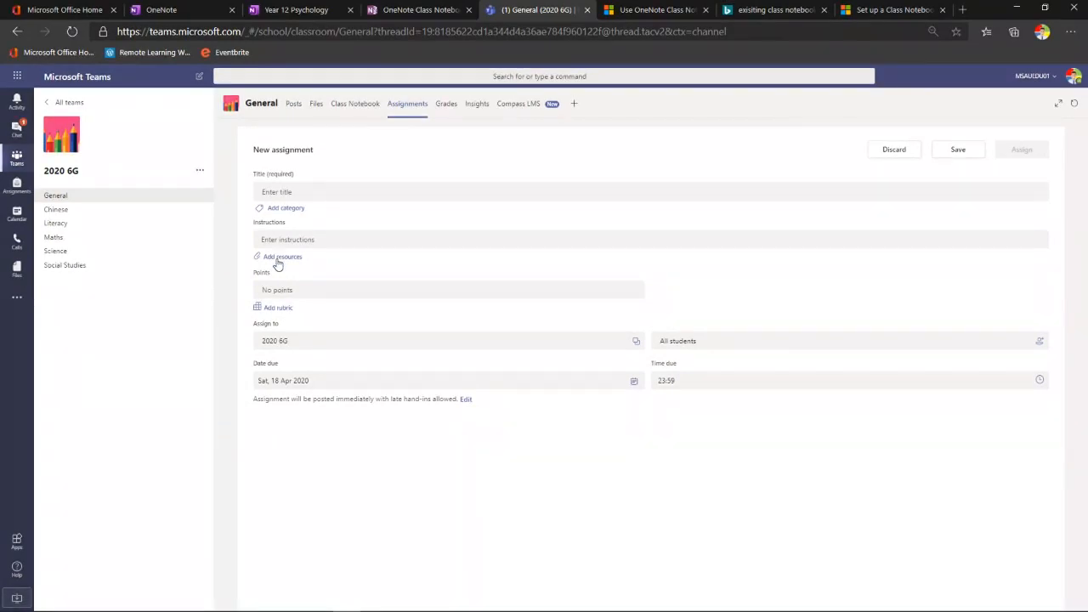
pyautogui.click(277, 260)
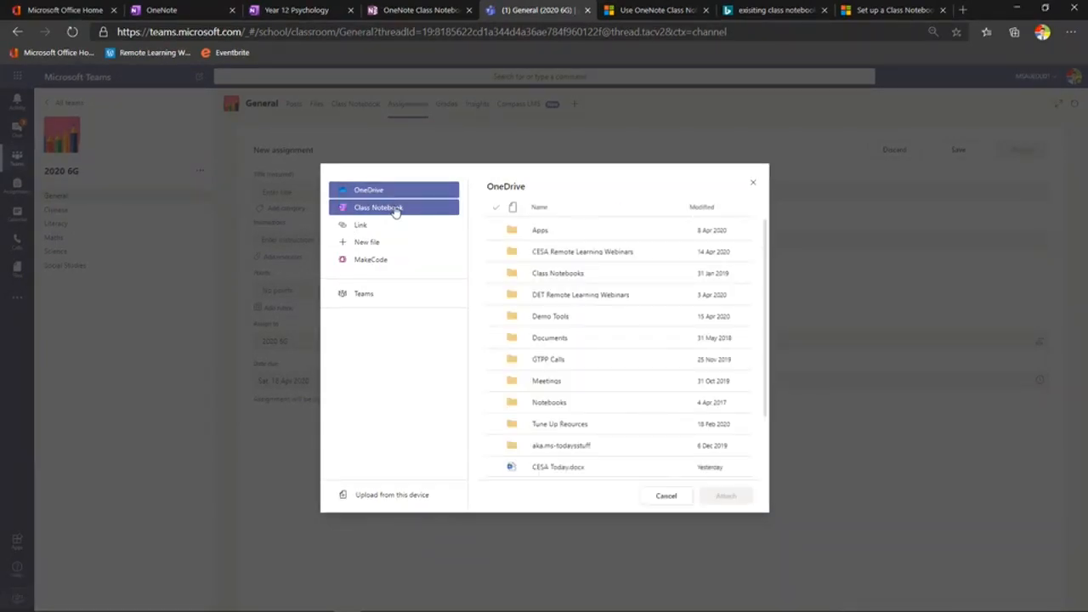
pyautogui.click(395, 211)
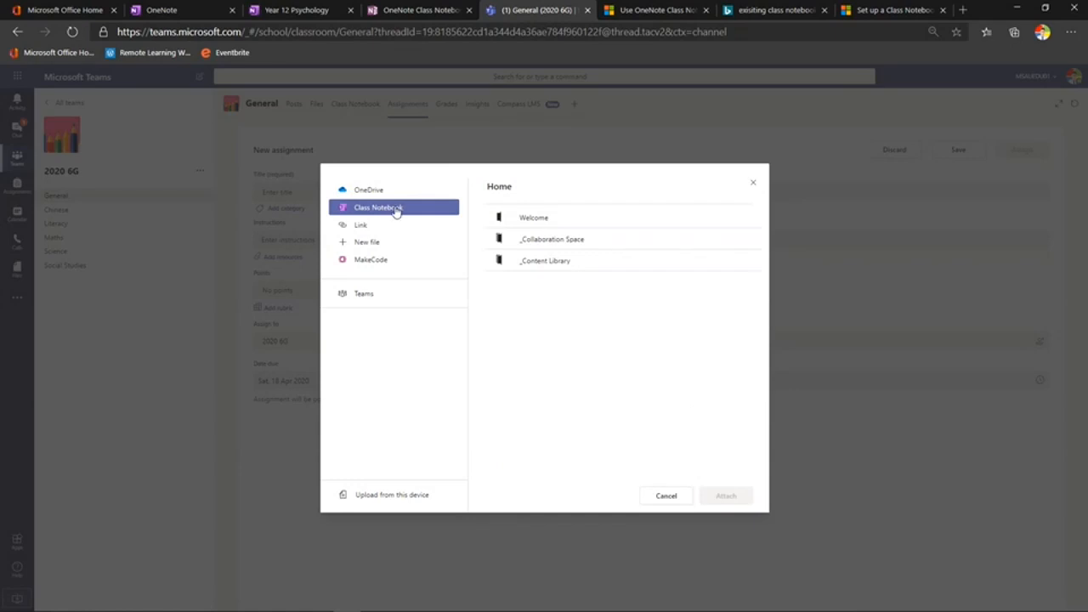
pyautogui.click(753, 186)
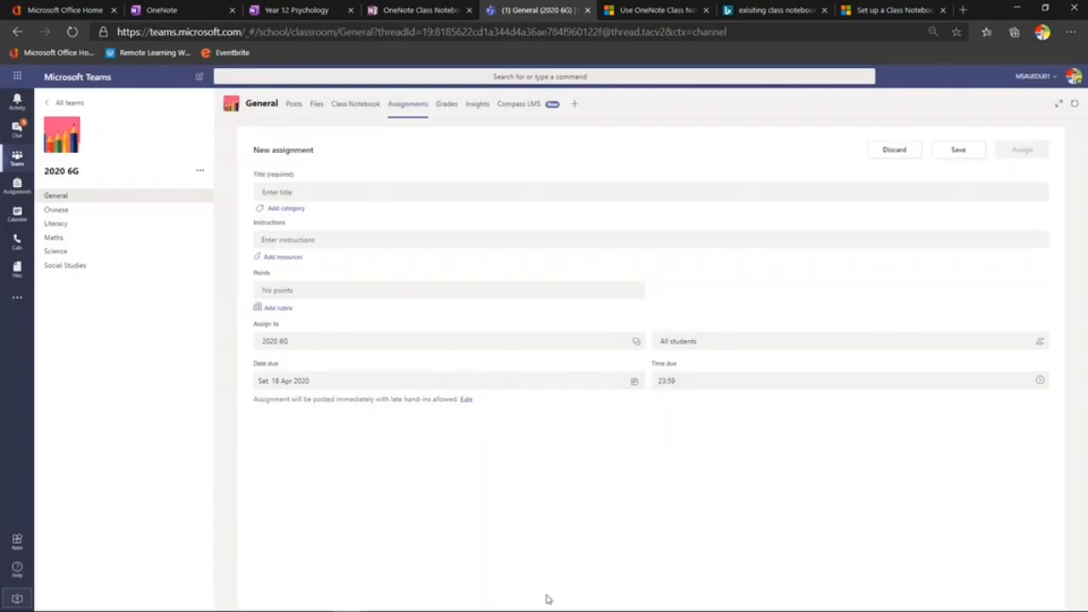
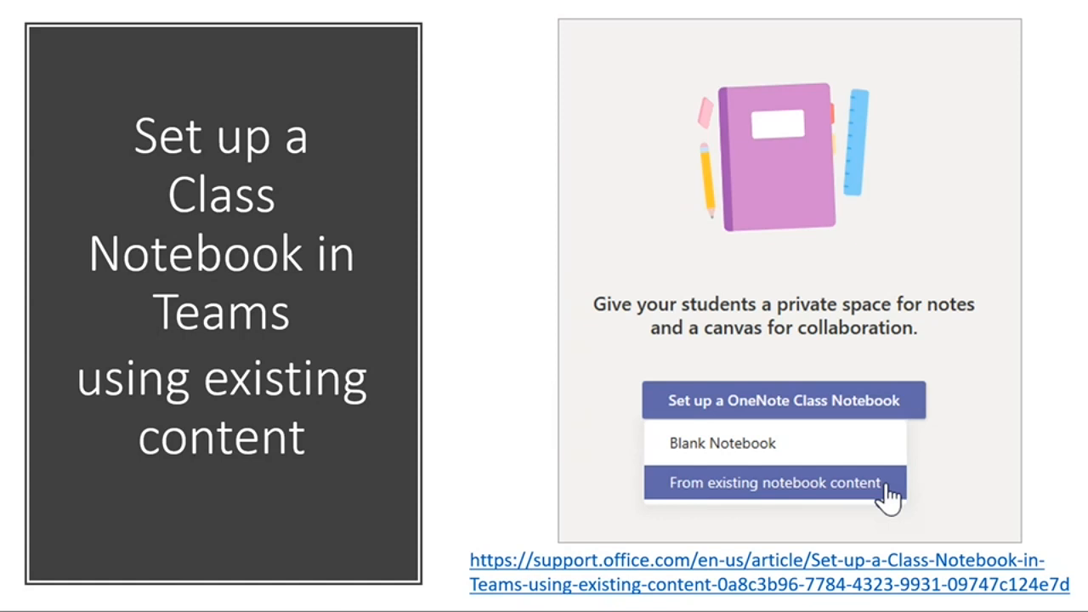
# Leave the slideshow, check the Class Notebook manage page, then return to the Year 12 Psychology notebook
pyautogui.hotkey('alt', 'Tab')
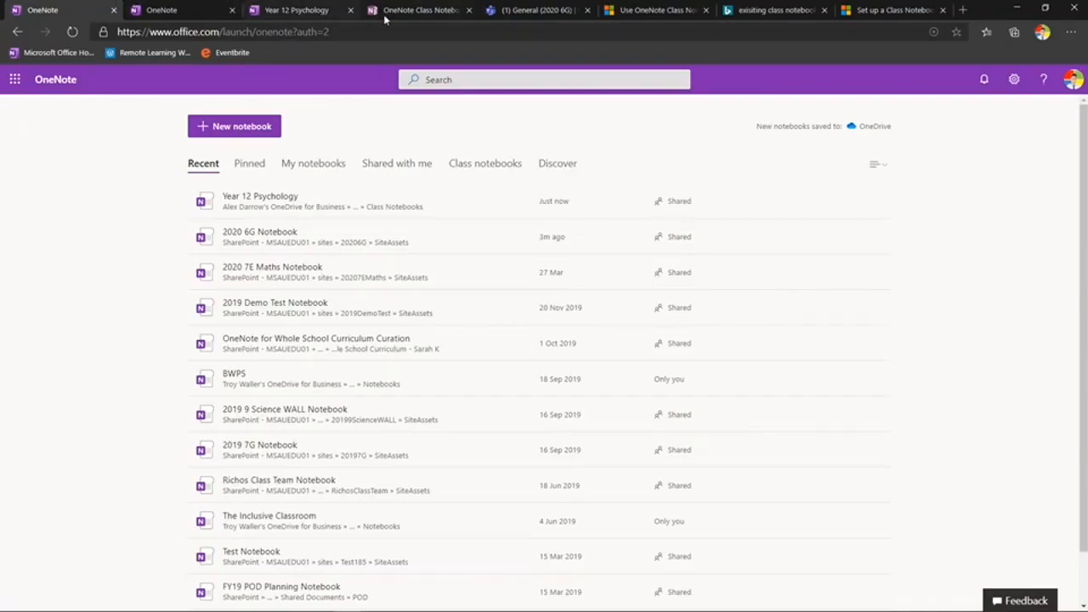
pyautogui.click(427, 11)
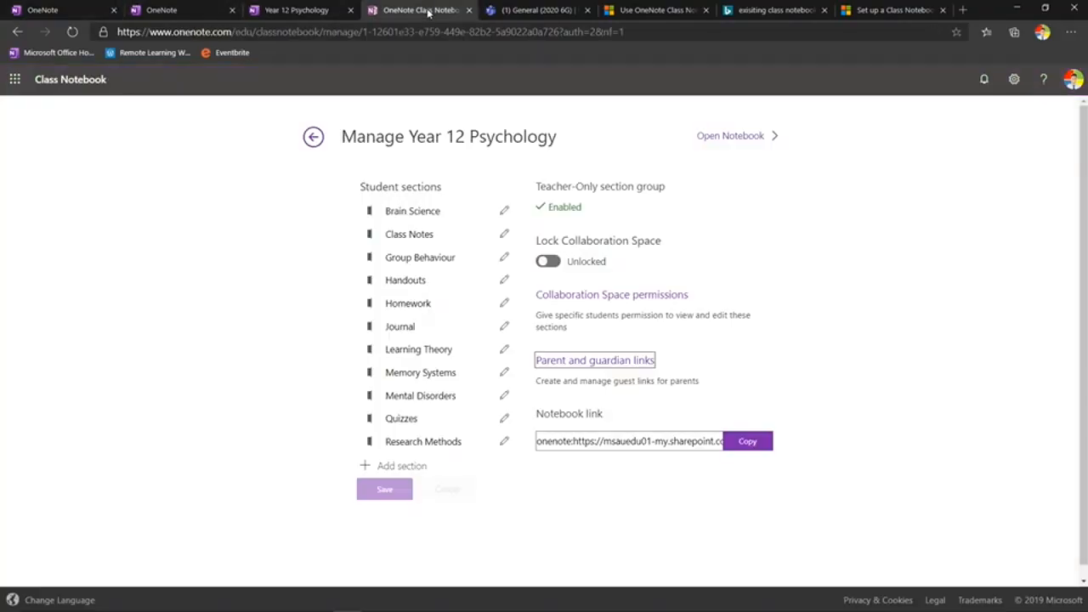
pyautogui.click(317, 137)
pyautogui.click(319, 139)
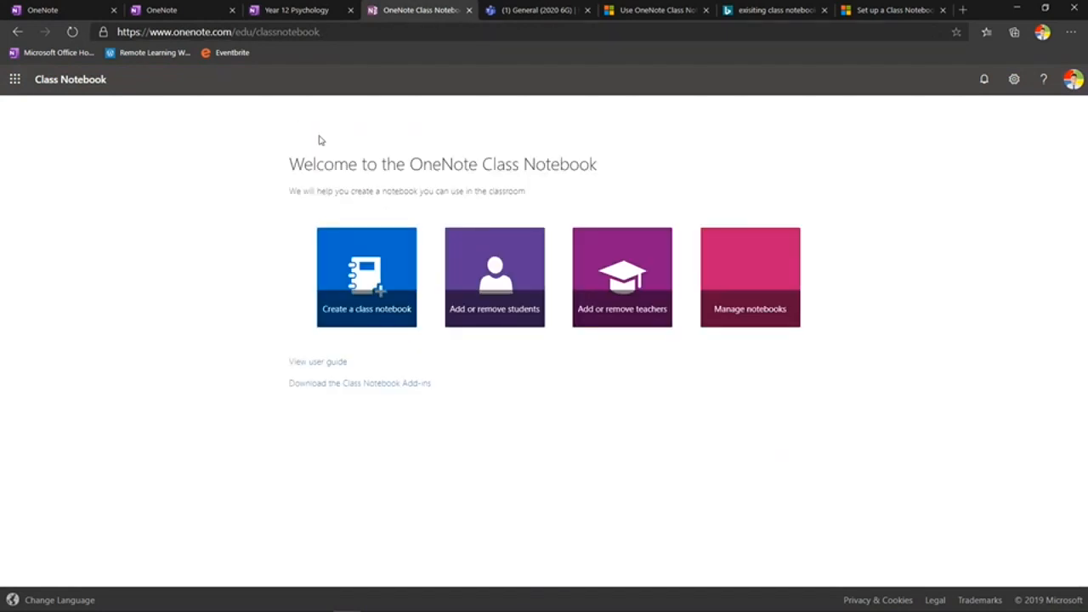
pyautogui.click(323, 13)
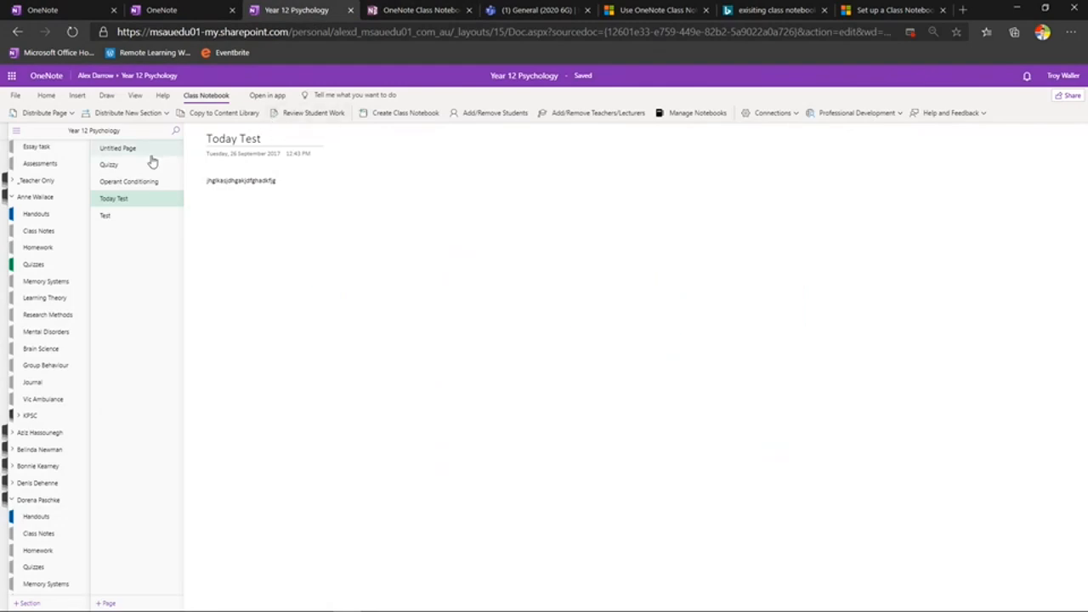
# Open Research Methods > Sampling vs Allocation and choose Distribute Page > Individual Distribution
pyautogui.scroll(3, 46, 200)
pyautogui.click(57, 202)
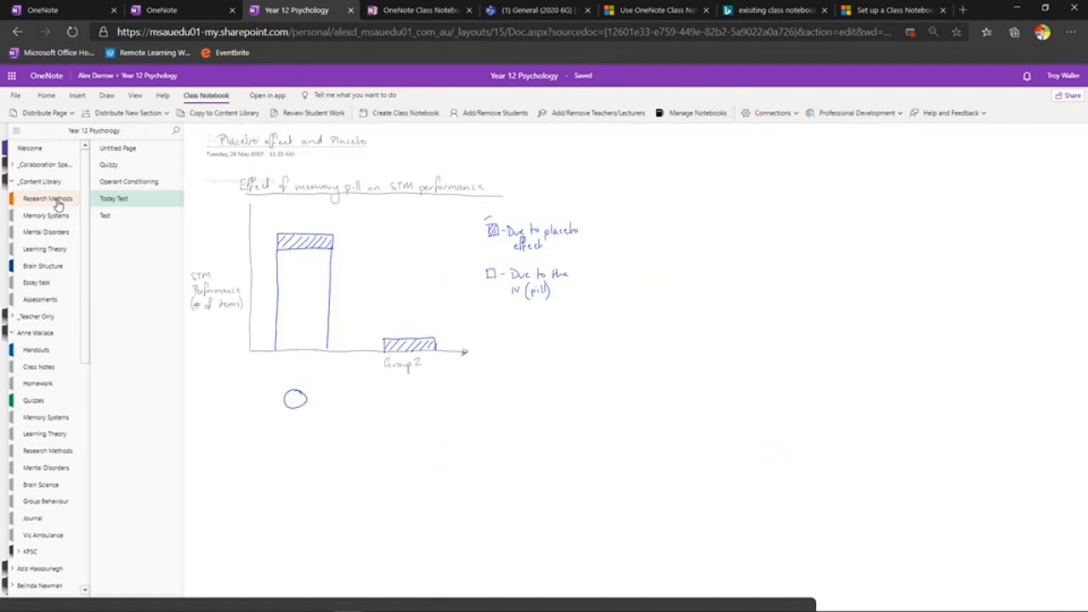
pyautogui.click(151, 168)
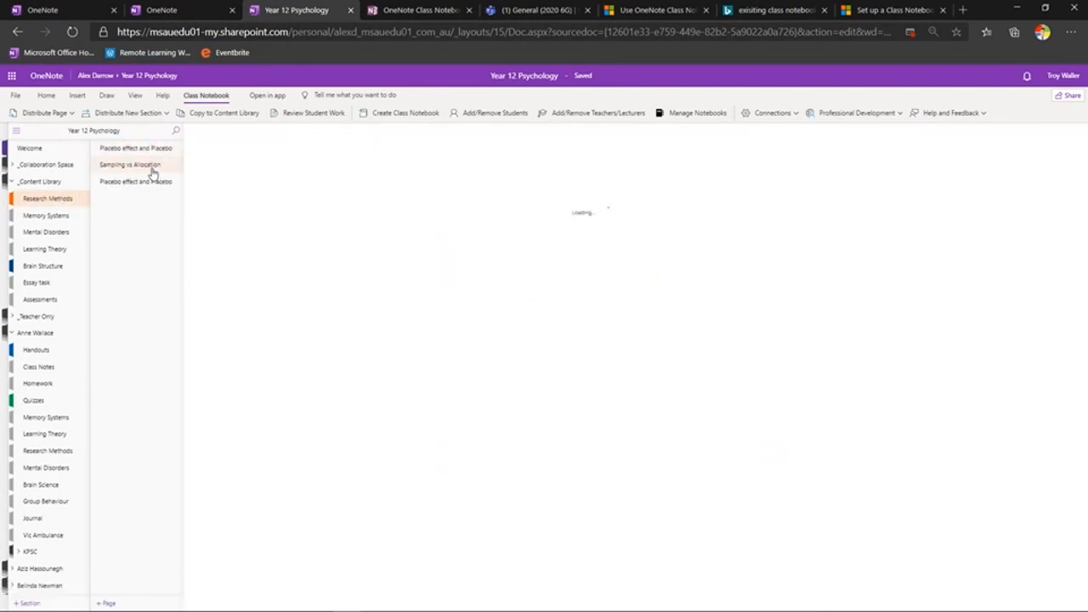
pyautogui.click(72, 115)
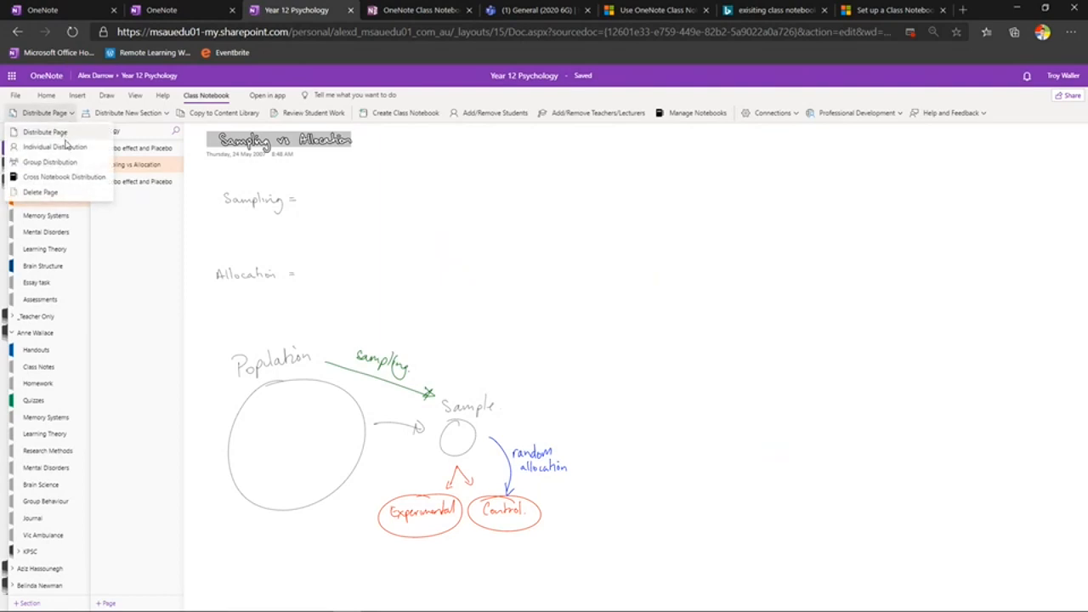
pyautogui.click(69, 147)
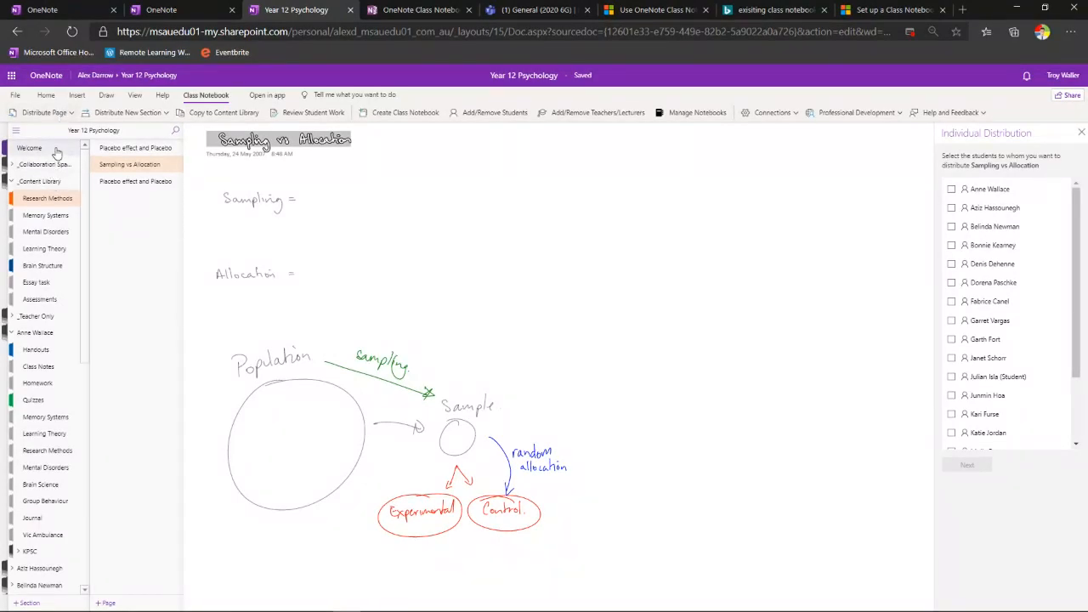
# Title a page in the Assessments section 'PowerPoint', correcting the wrongly capitalised O
pyautogui.click(41, 301)
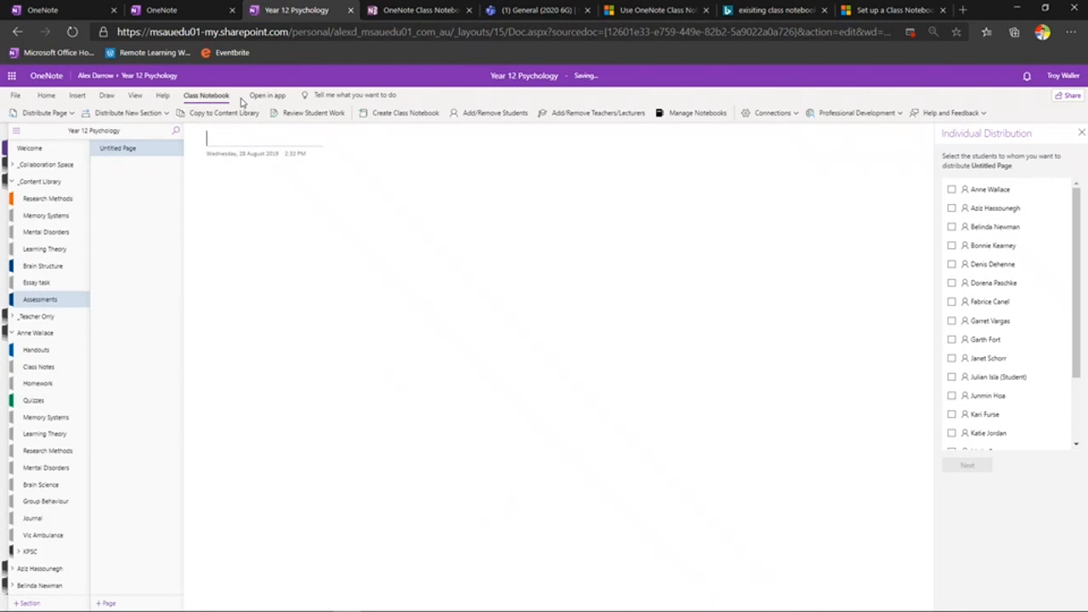
pyautogui.write('POwerPoint')
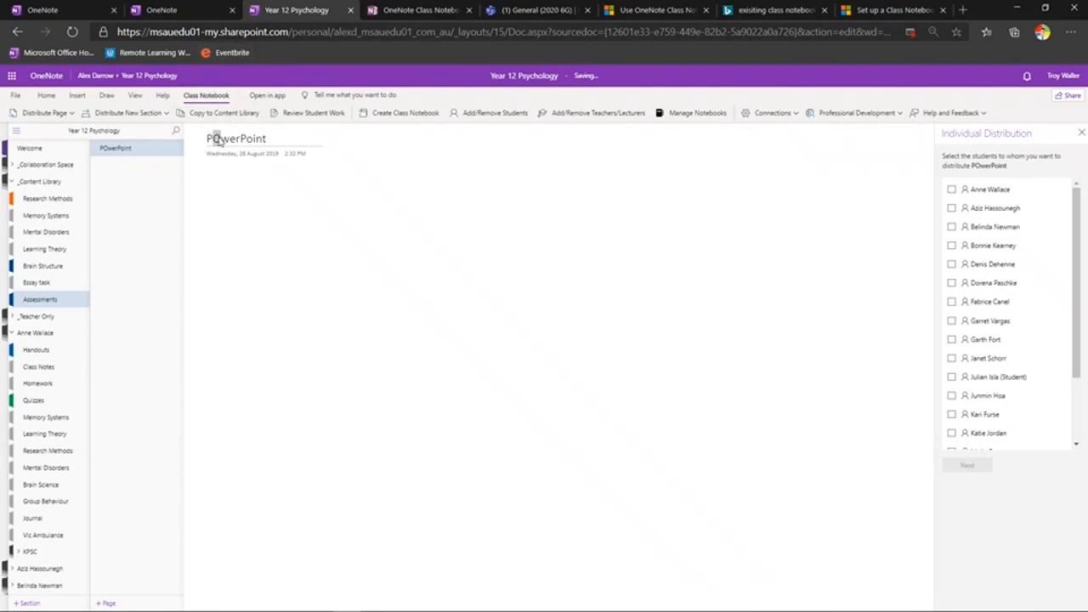
pyautogui.moveTo(212, 139); pyautogui.dragTo(219, 138)
pyautogui.write('o')
# Reopen the Distribute Page options, dismiss them, and bring up the Insert commands
pyautogui.click(73, 113)
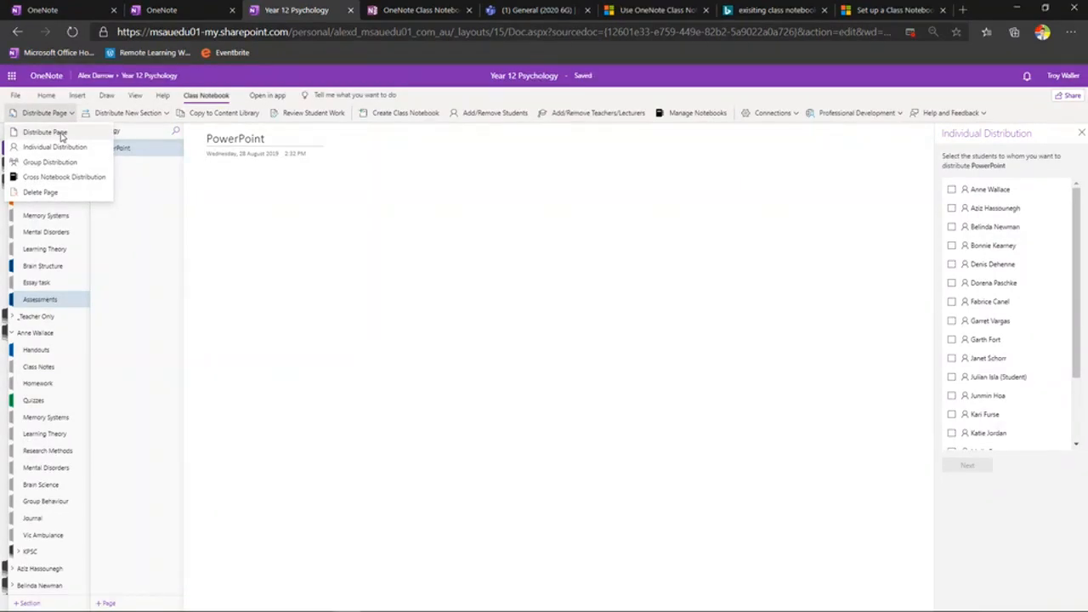
pyautogui.click(1083, 136)
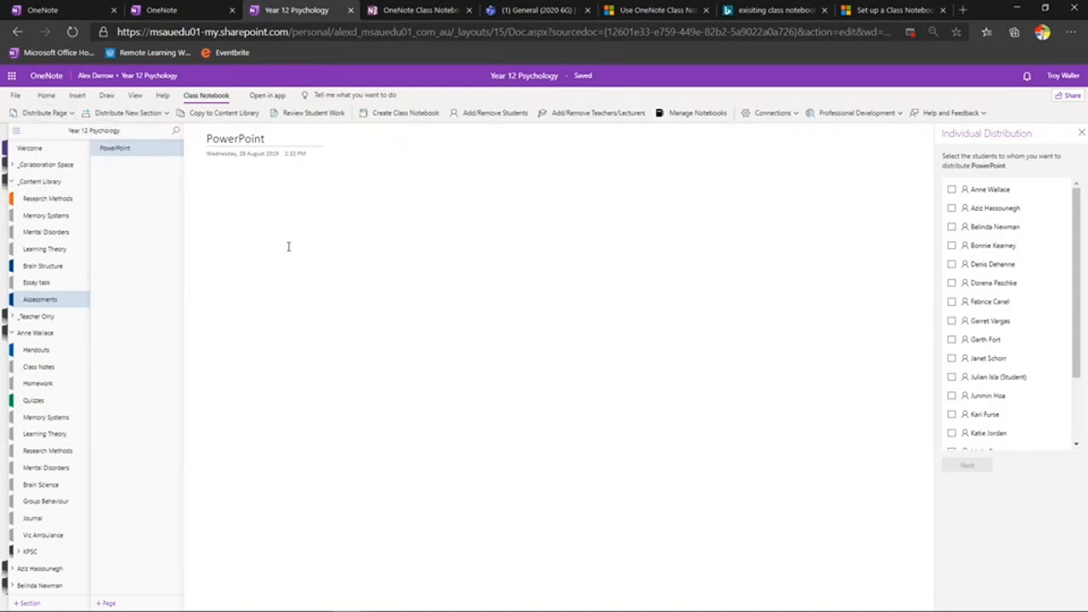
pyautogui.click(77, 96)
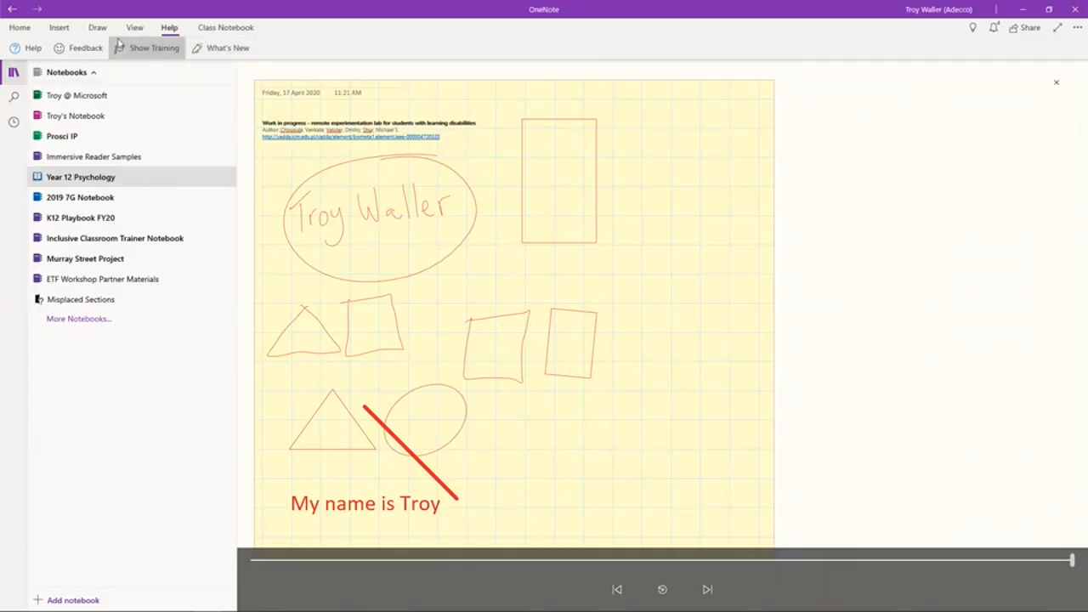
# Start attaching a file via Insert > File, then cancel the Open dialog
pyautogui.click(62, 28)
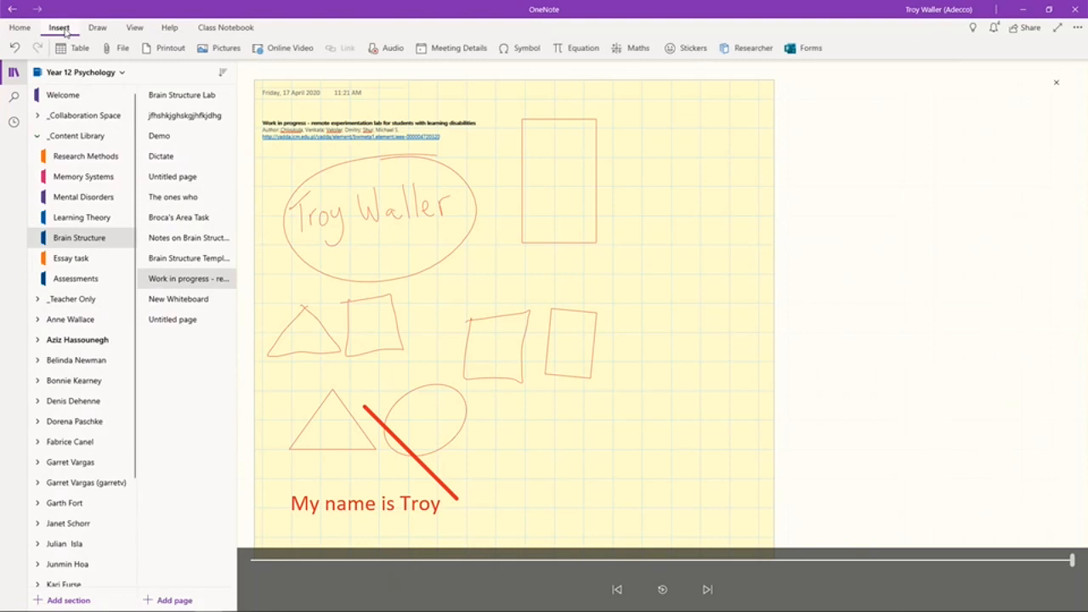
pyautogui.click(121, 48)
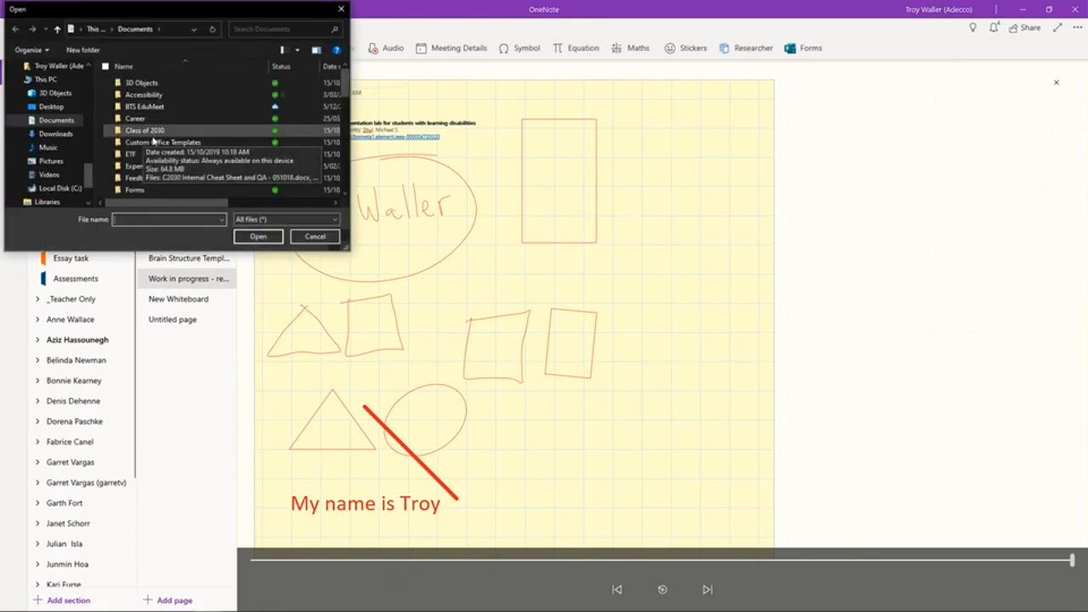
pyautogui.click(314, 236)
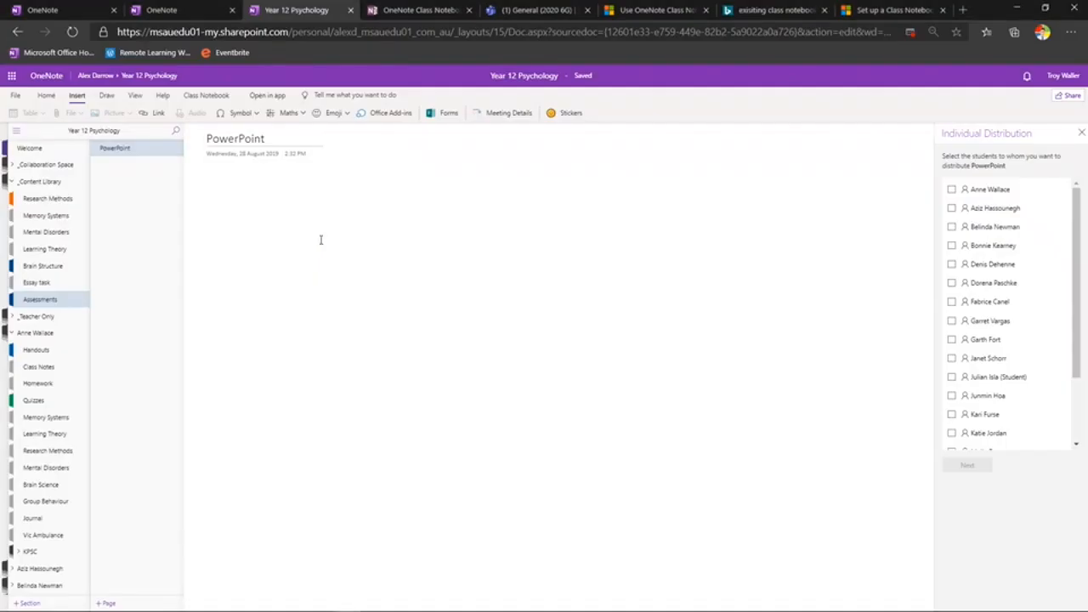
# In the 2020 6G assignment, browse Add resources > New file > PowerPoint, then close without adding
pyautogui.click(534, 12)
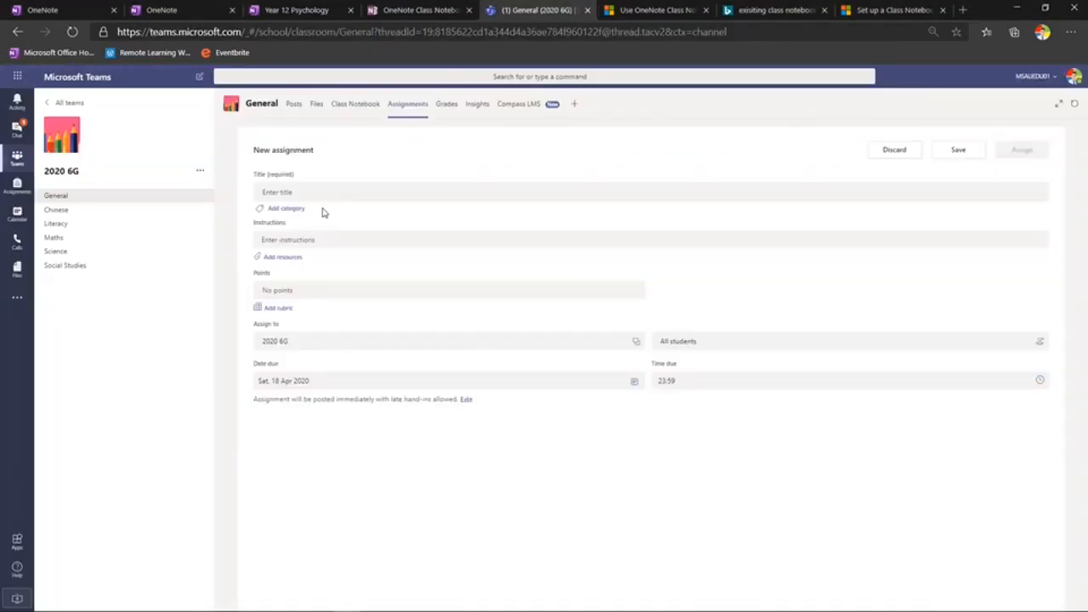
pyautogui.click(288, 258)
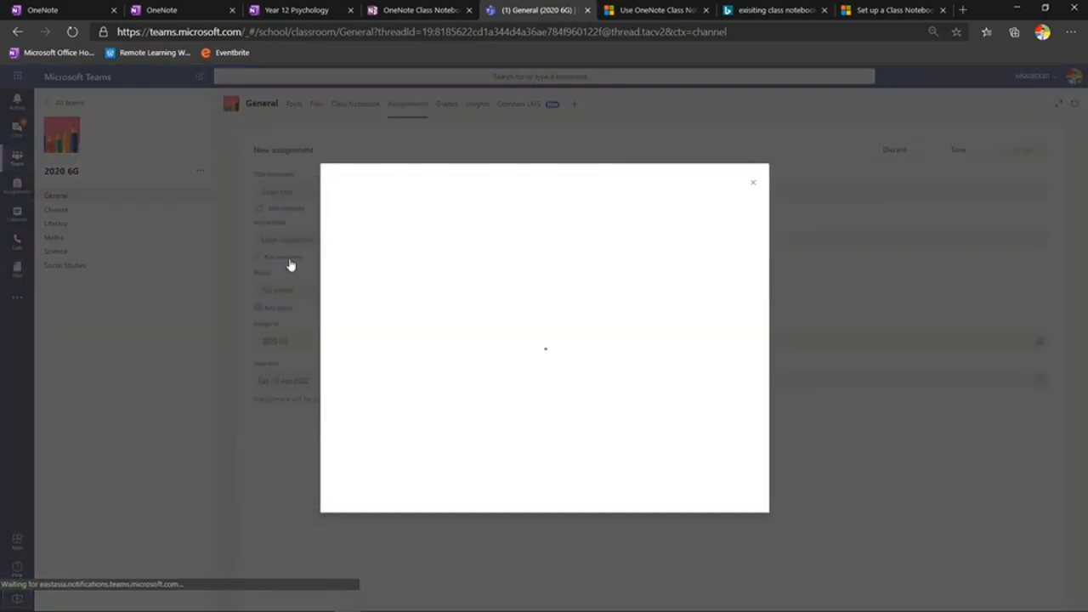
pyautogui.click(364, 244)
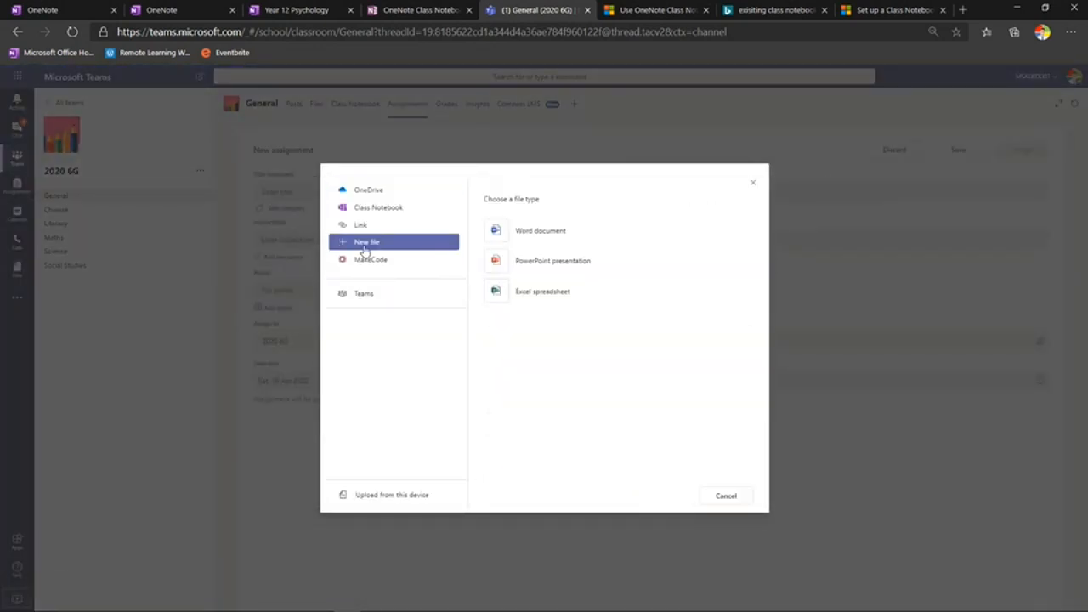
pyautogui.click(539, 266)
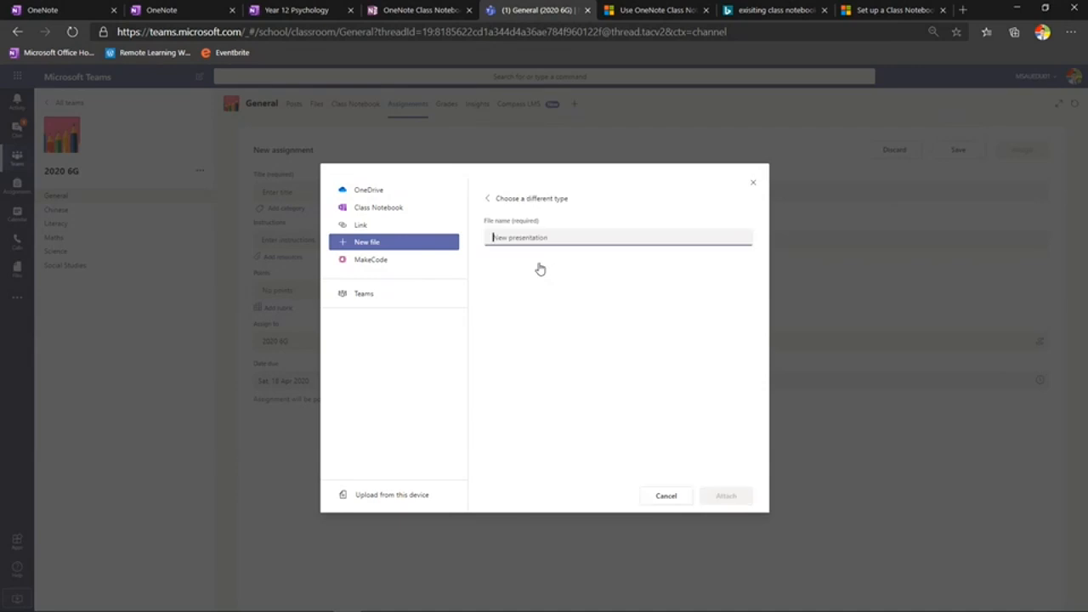
pyautogui.click(754, 183)
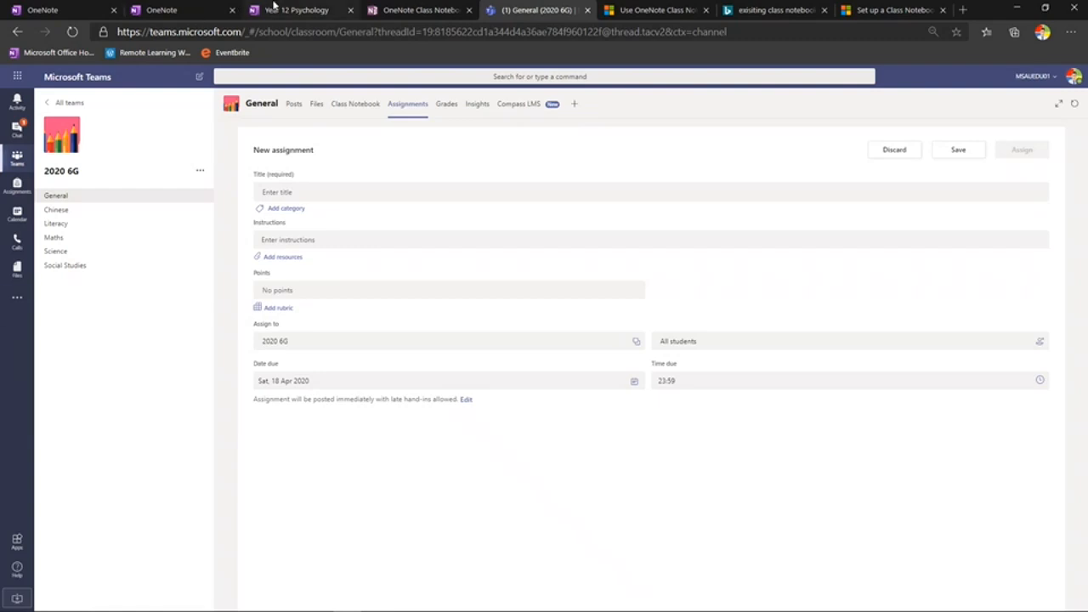
# Open the Immersive Reader Samples notebook's Corrected sample page in Immersive Reader from the View menu
pyautogui.click(202, 12)
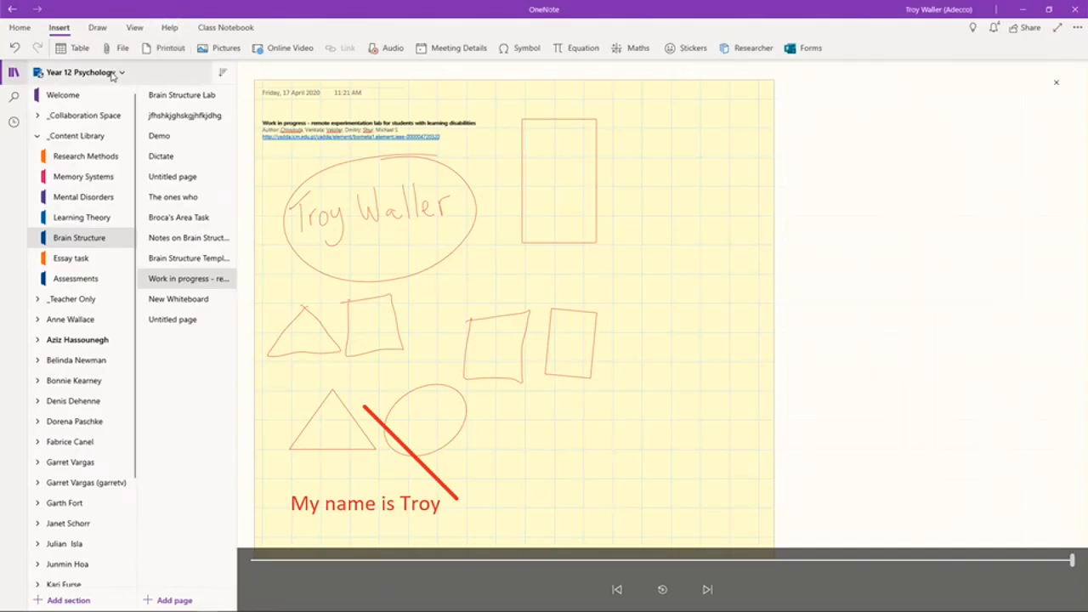
pyautogui.click(111, 75)
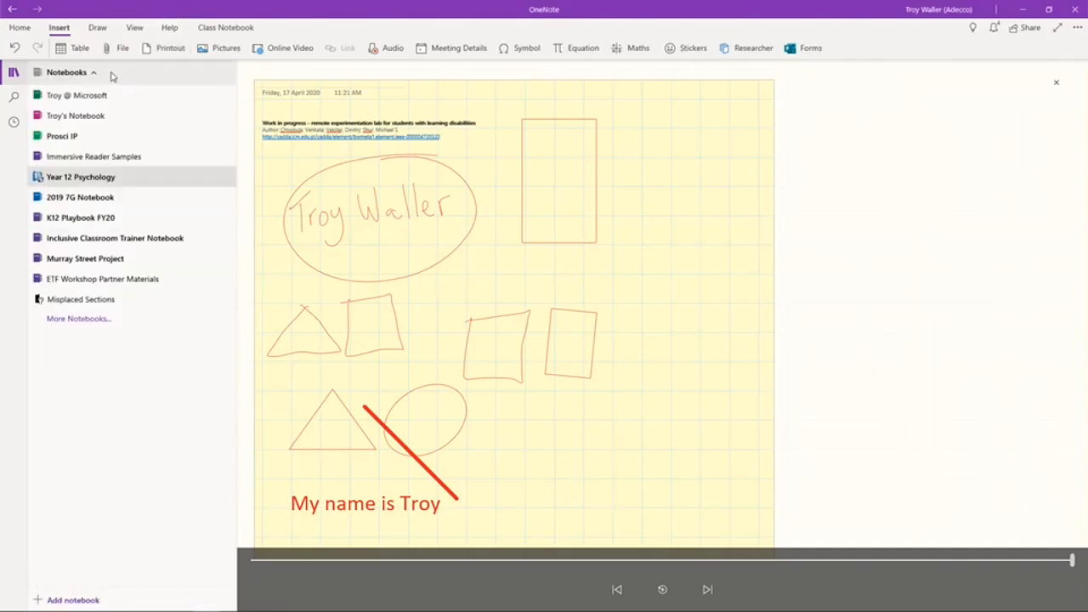
pyautogui.click(106, 159)
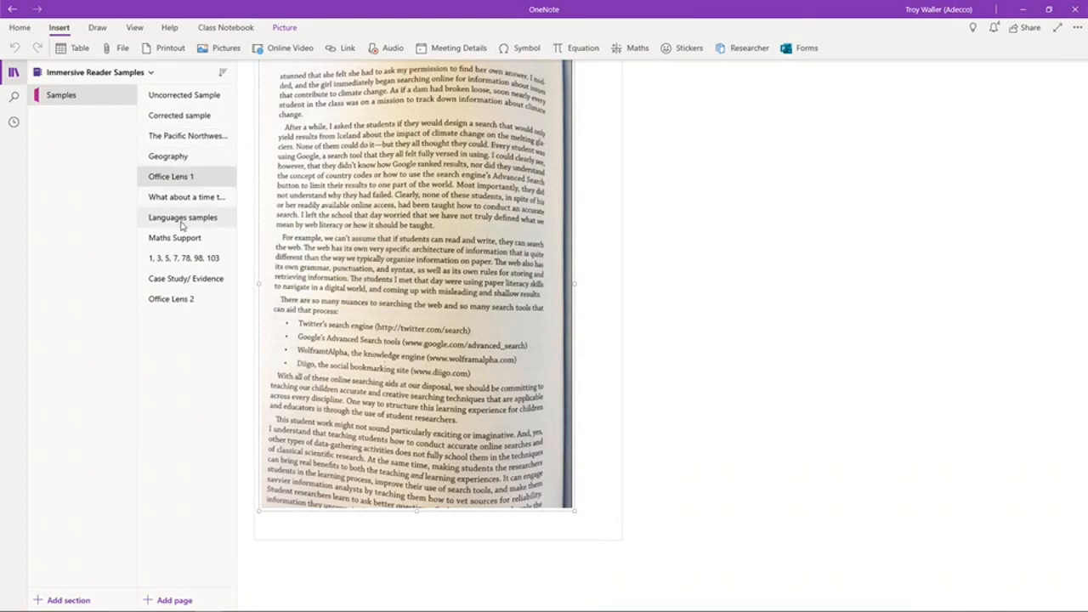
pyautogui.click(185, 119)
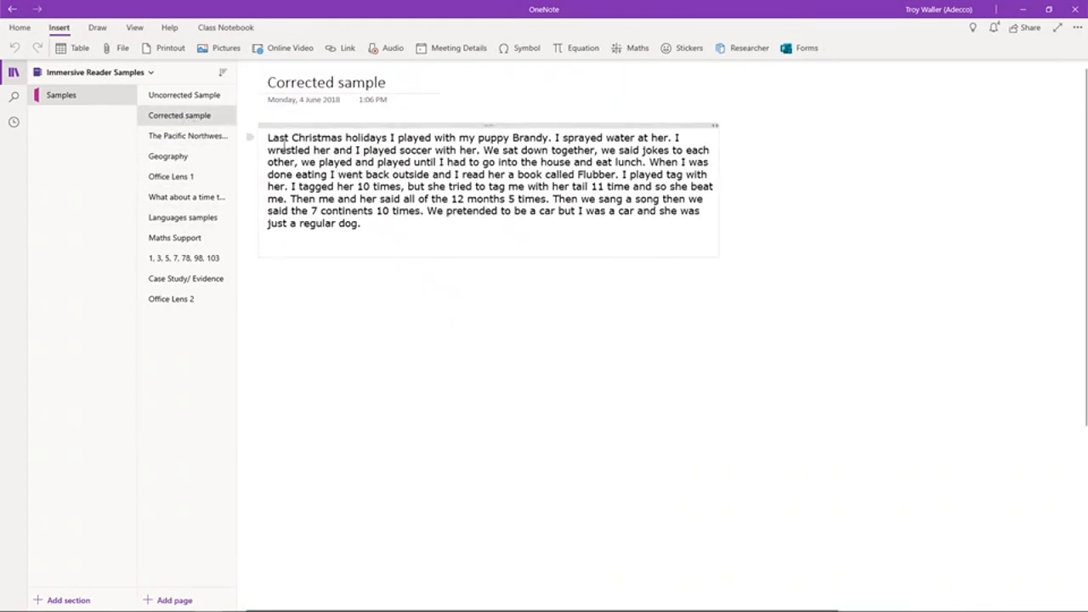
pyautogui.click(135, 28)
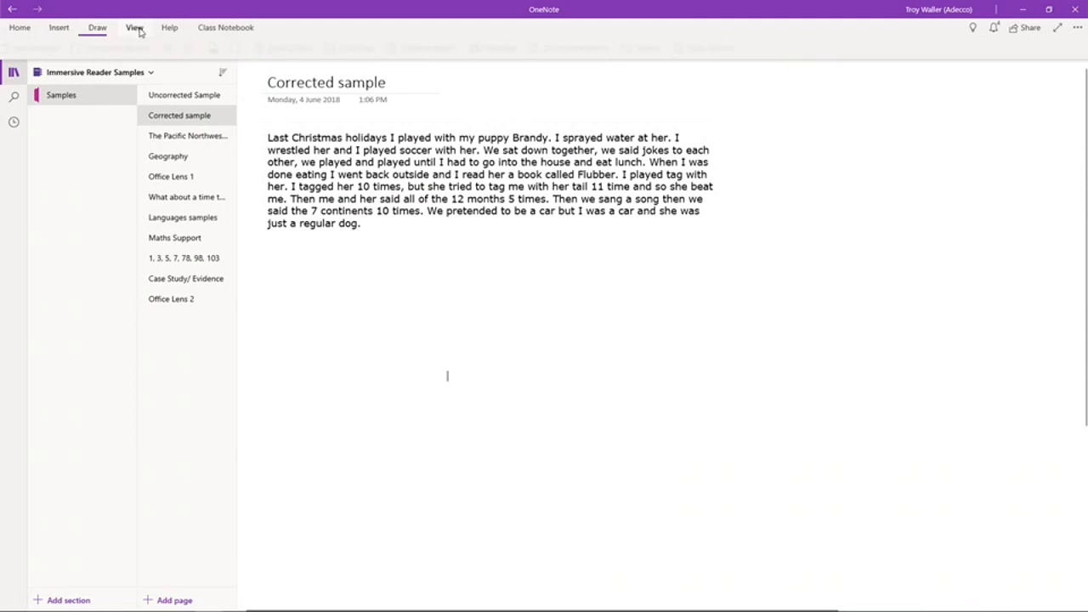
pyautogui.click(132, 49)
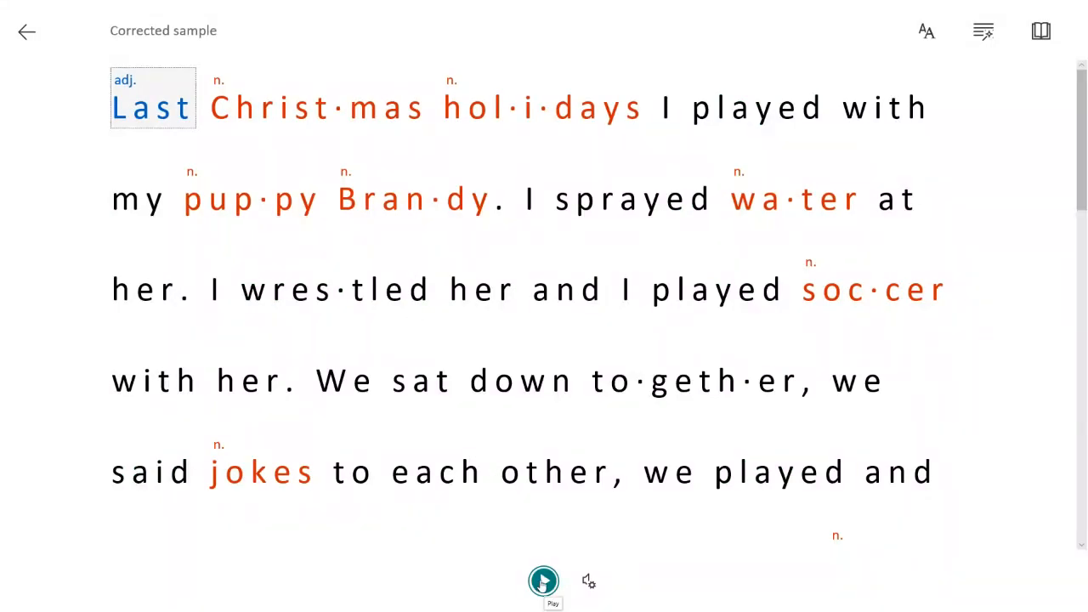
# Play then pause the read-aloud, and review Text Preferences, Grammar Options and Reading Preferences
pyautogui.click(544, 583)
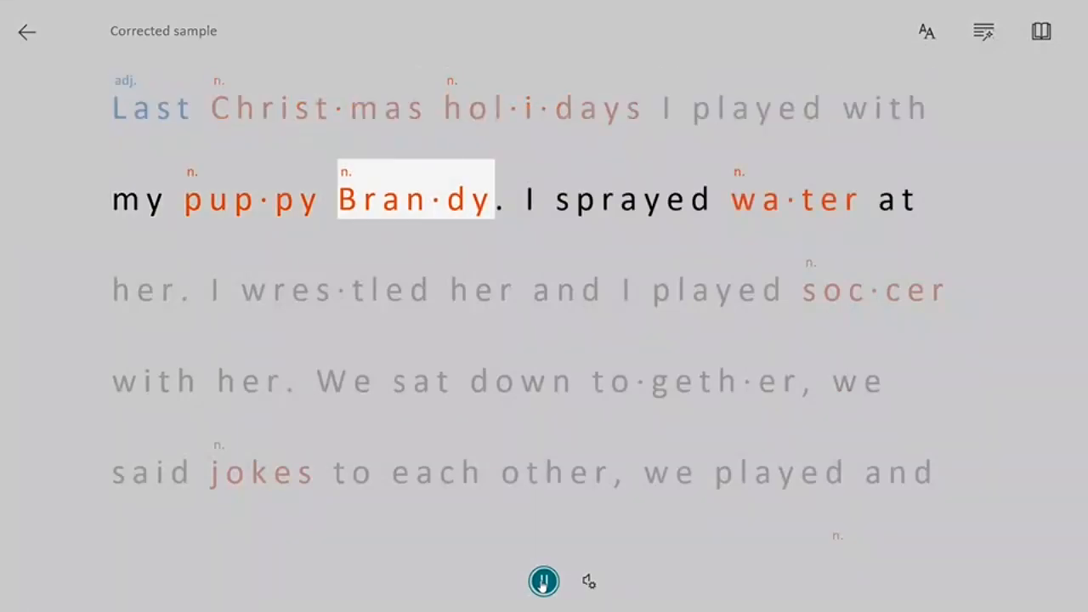
pyautogui.click(544, 583)
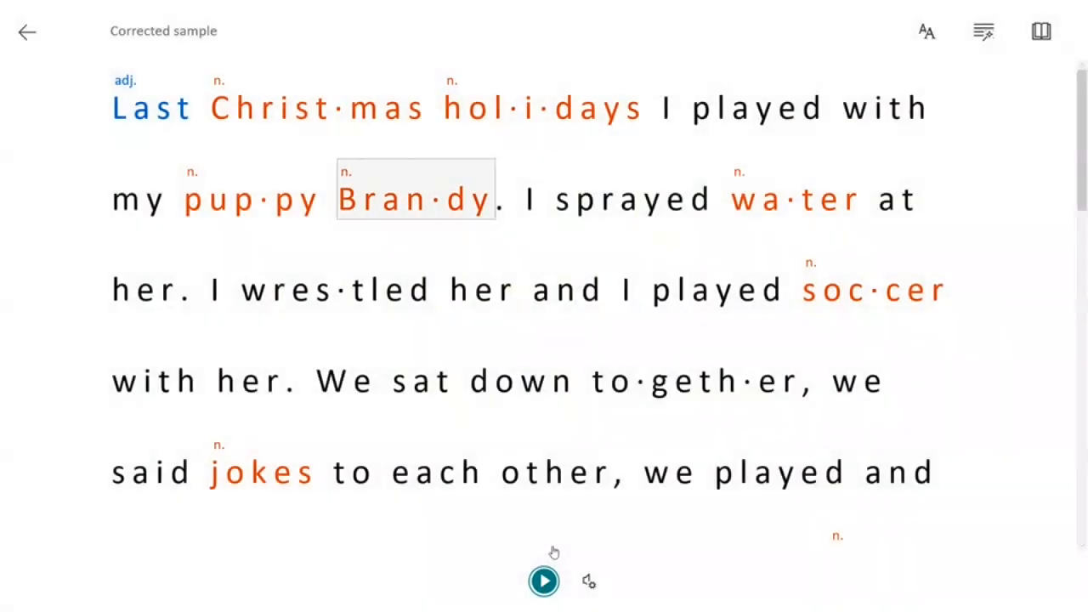
pyautogui.click(930, 47)
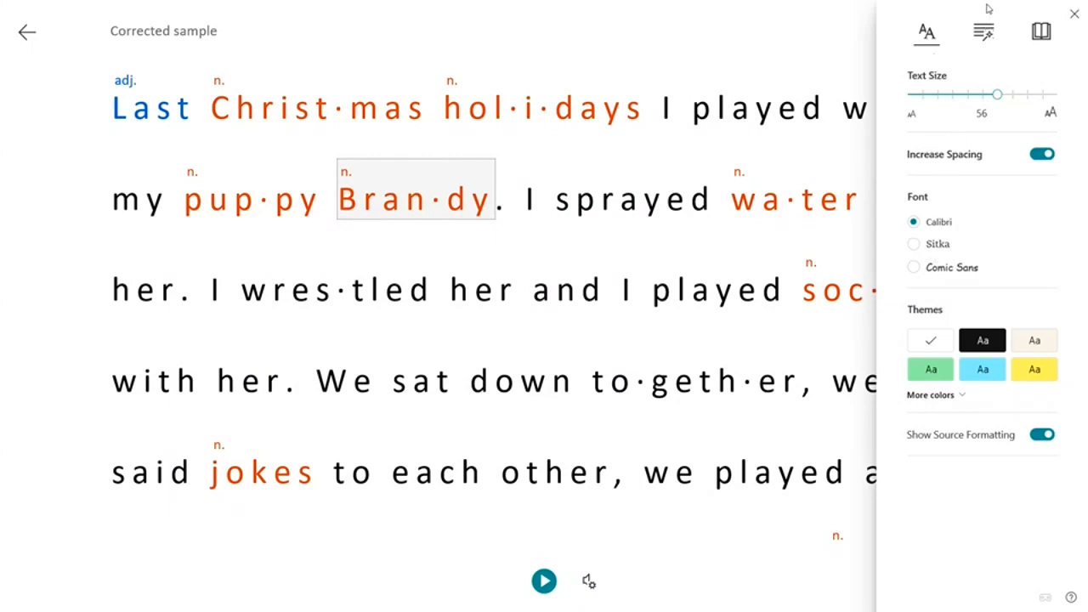
pyautogui.click(986, 34)
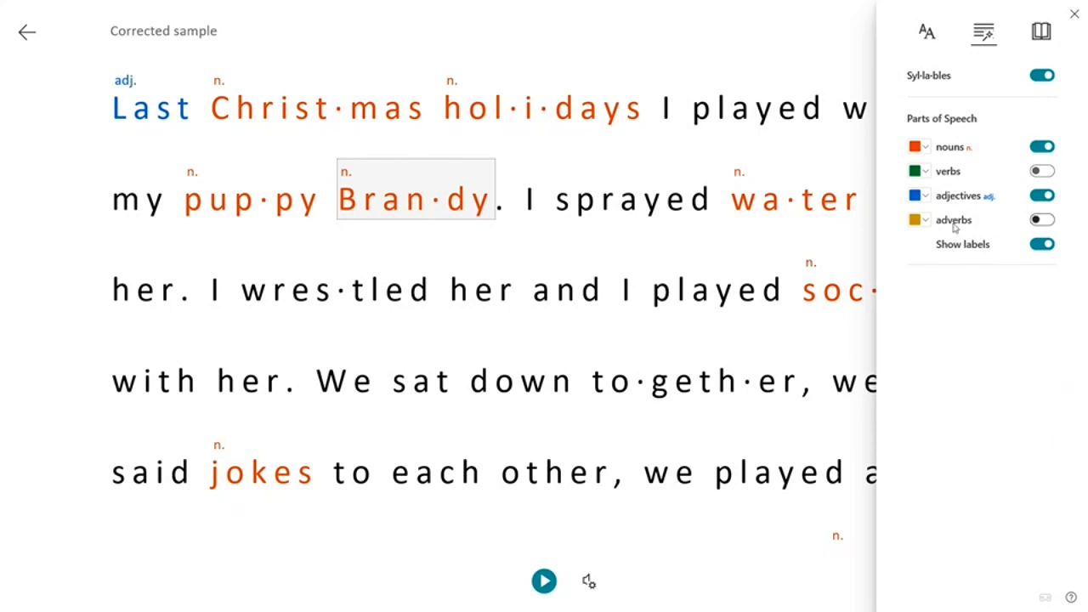
pyautogui.click(1041, 32)
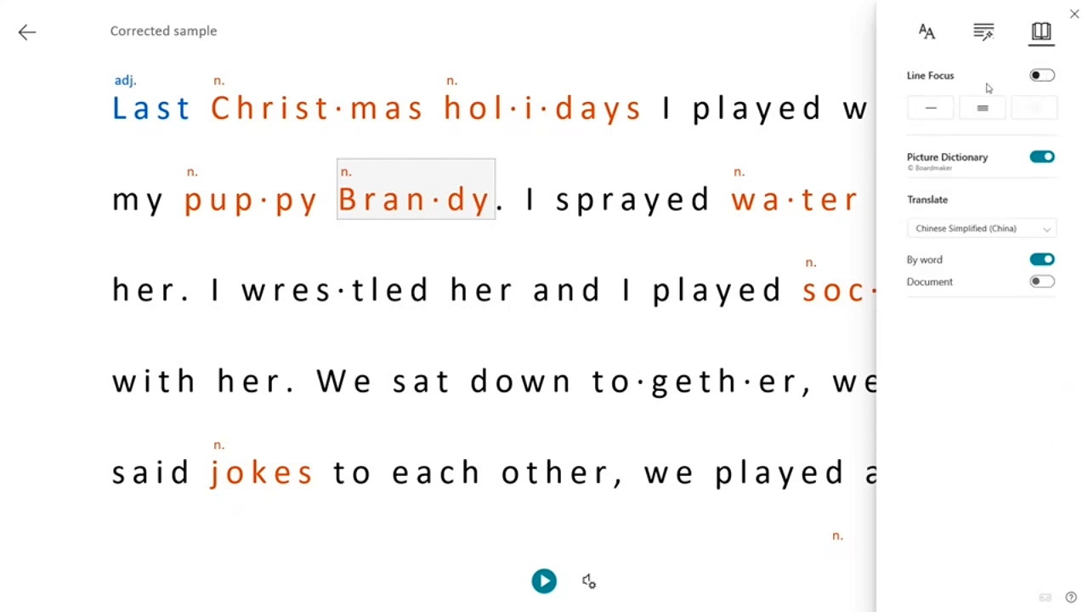
# Look up 'played' in the Picture Dictionary, then exit Immersive Reader to the normal page
pyautogui.click(765, 122)
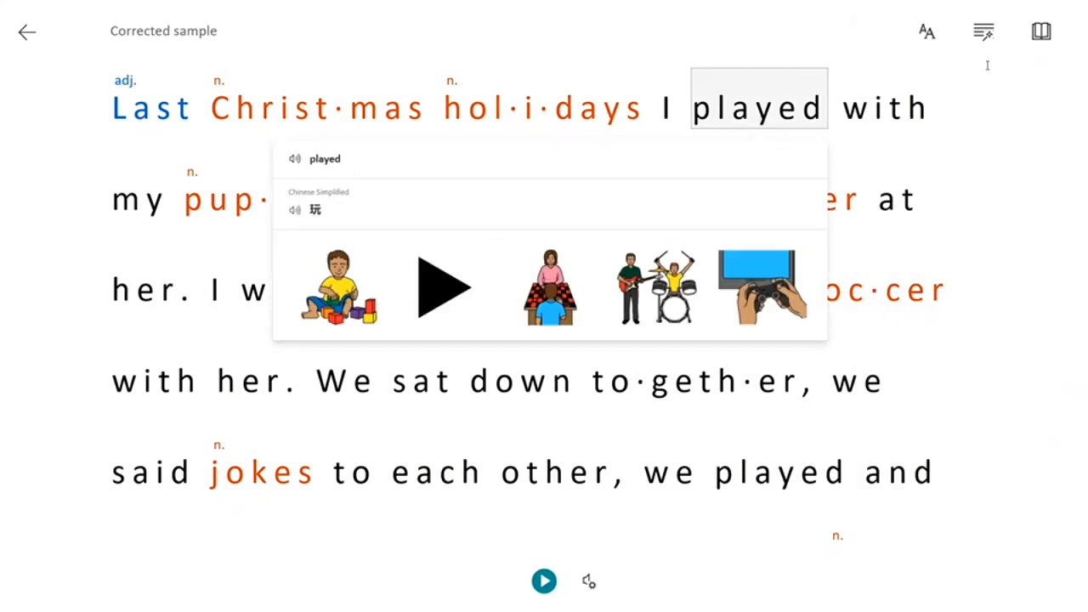
pyautogui.click(1035, 37)
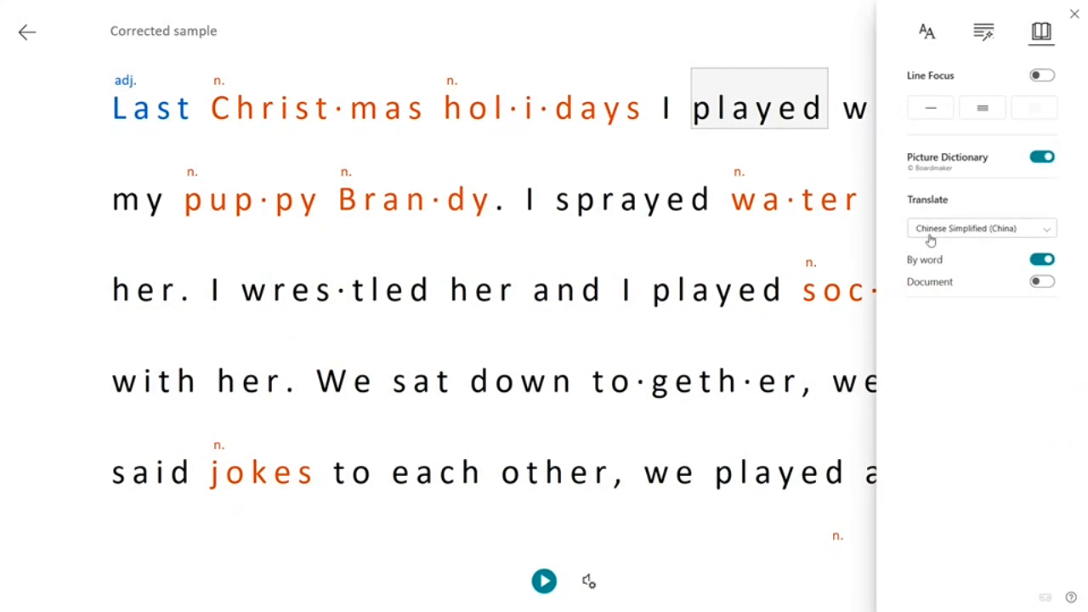
pyautogui.click(26, 35)
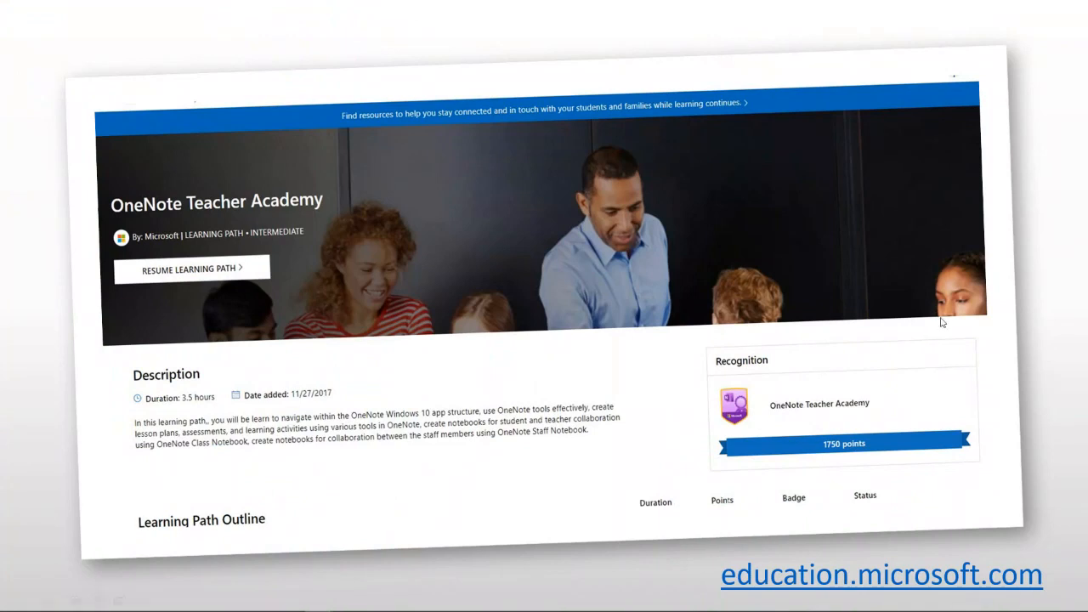
# Step past the onenoteforteachers.com and Teacher Academy slides, back once, to the final resource-links slide
pyautogui.click(841, 577)
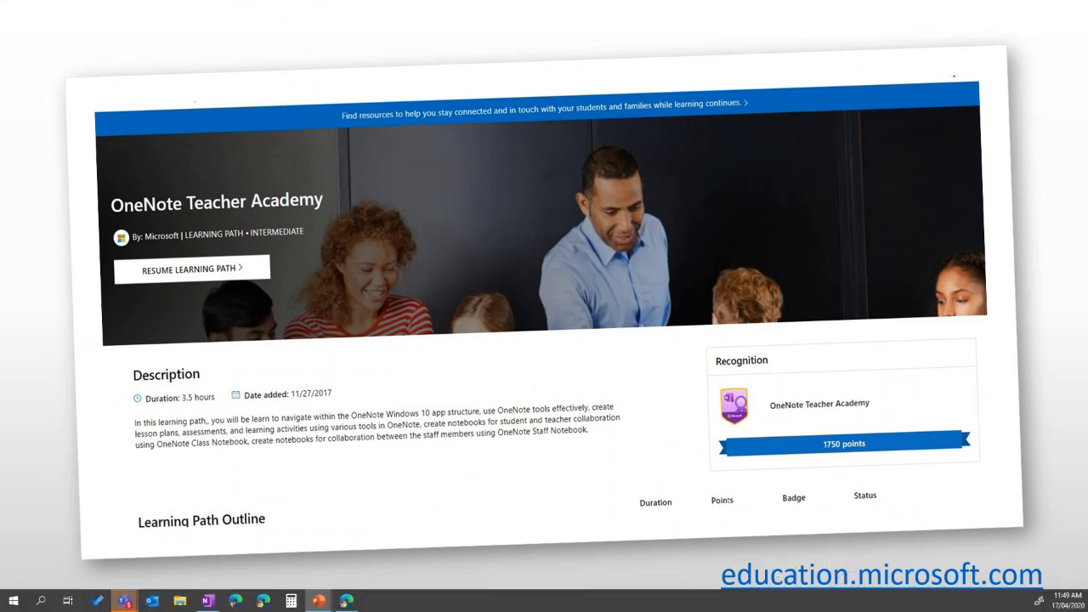
pyautogui.press('Right')
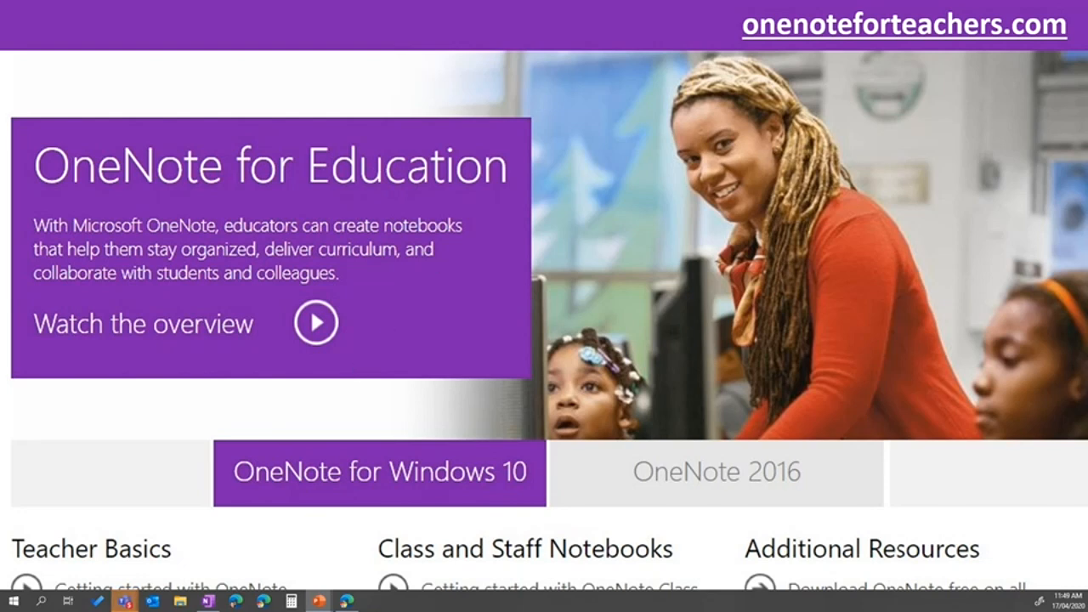
pyautogui.press('Right')
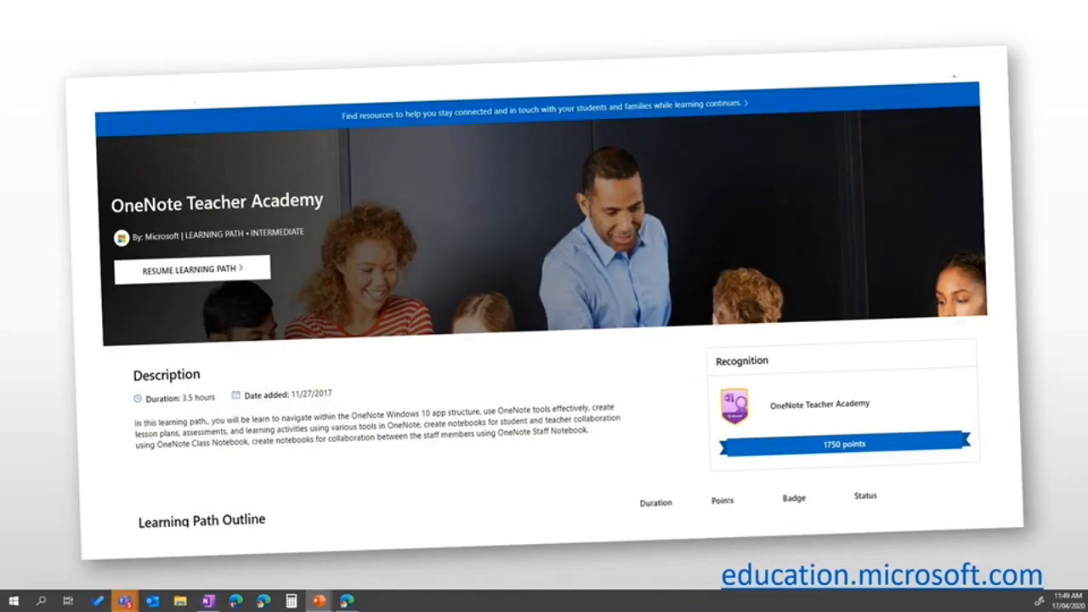
pyautogui.press('Left')
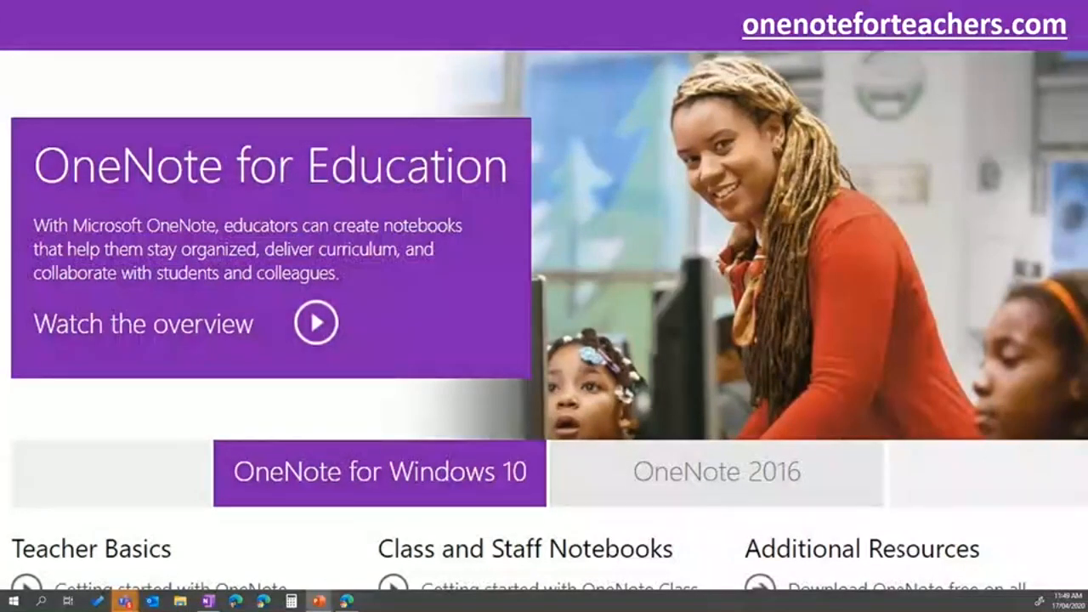
pyautogui.press('Right')
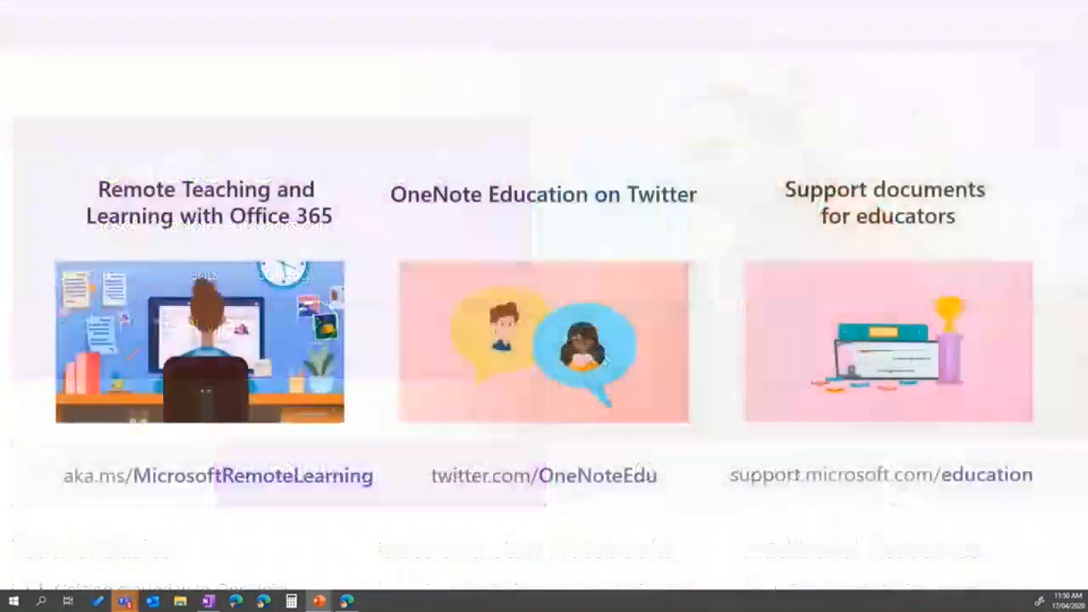